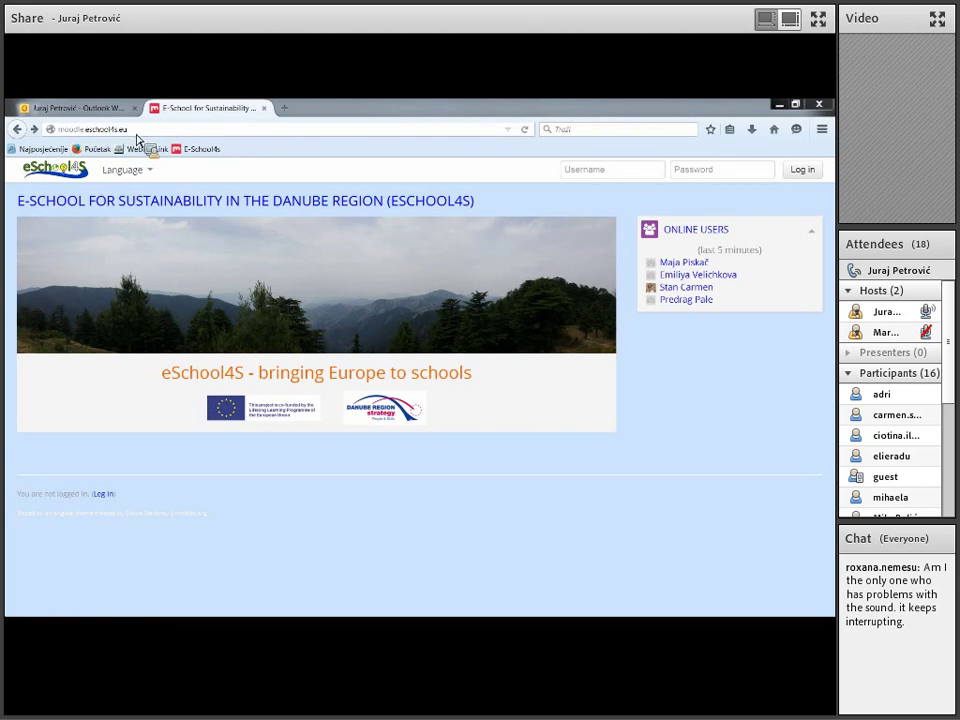
Go to the site's login page and open the form for creating a new account
key("ctrl+l")
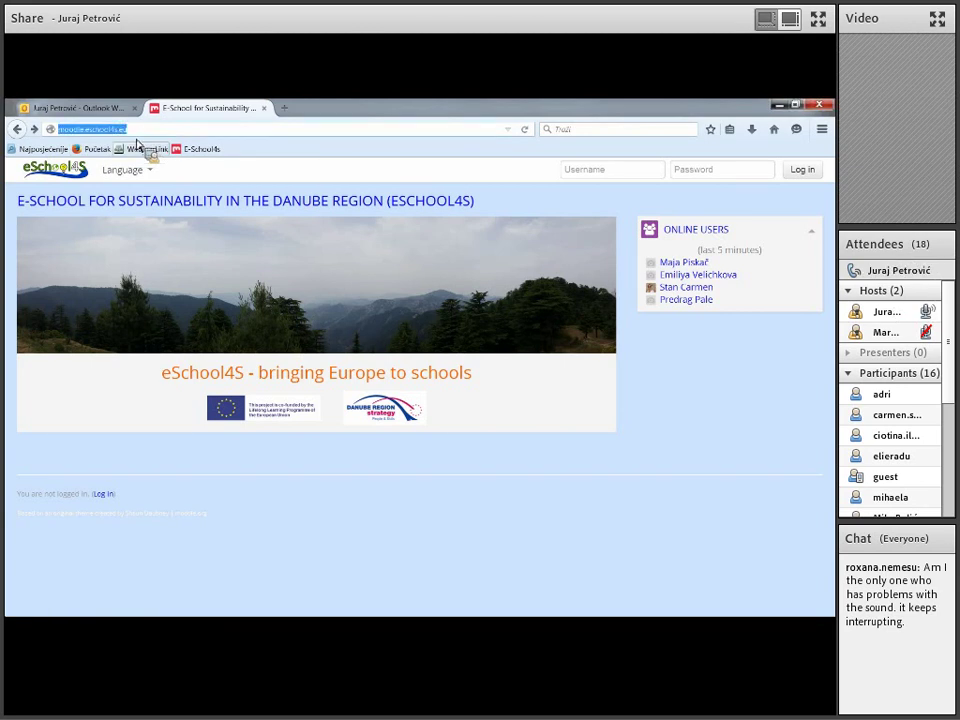
left_click(810, 176)
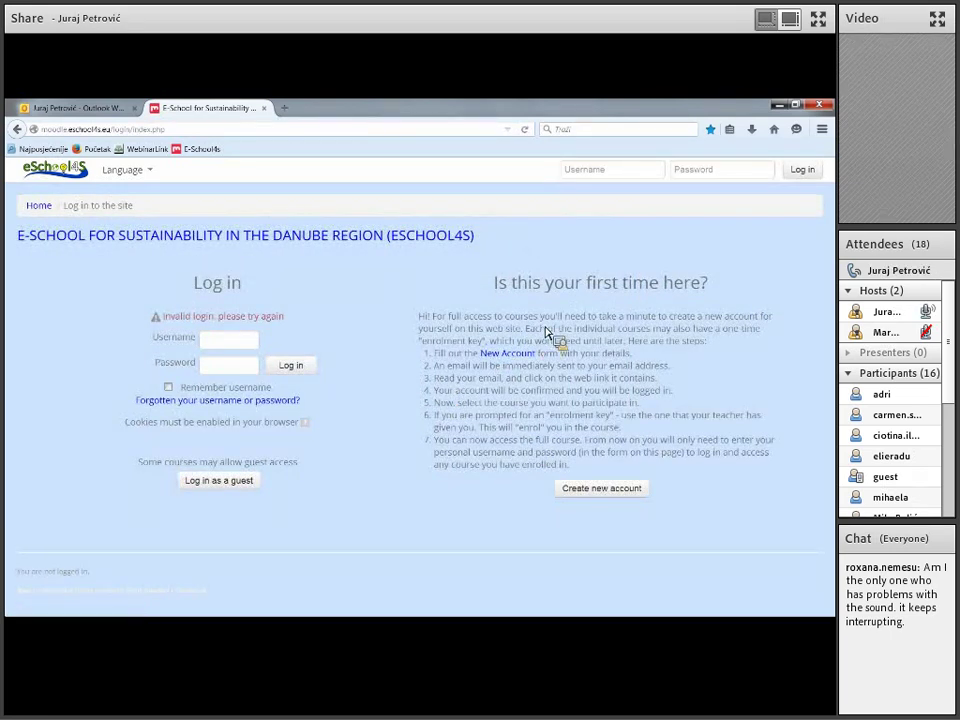
left_click_drag(550, 335, 574, 349)
left_click(589, 354)
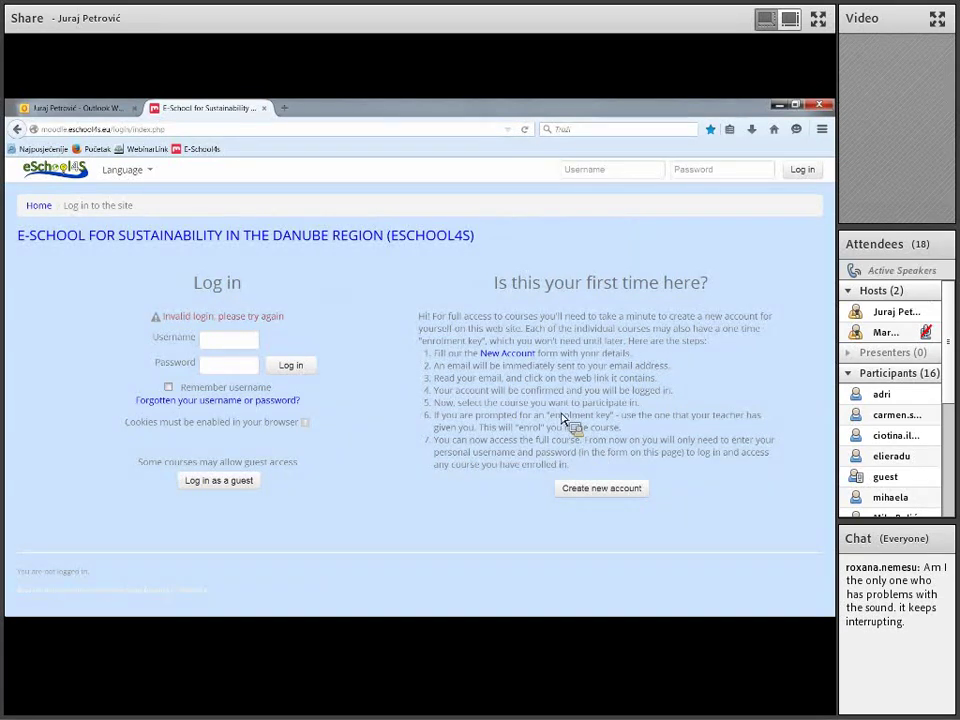
left_click(605, 489)
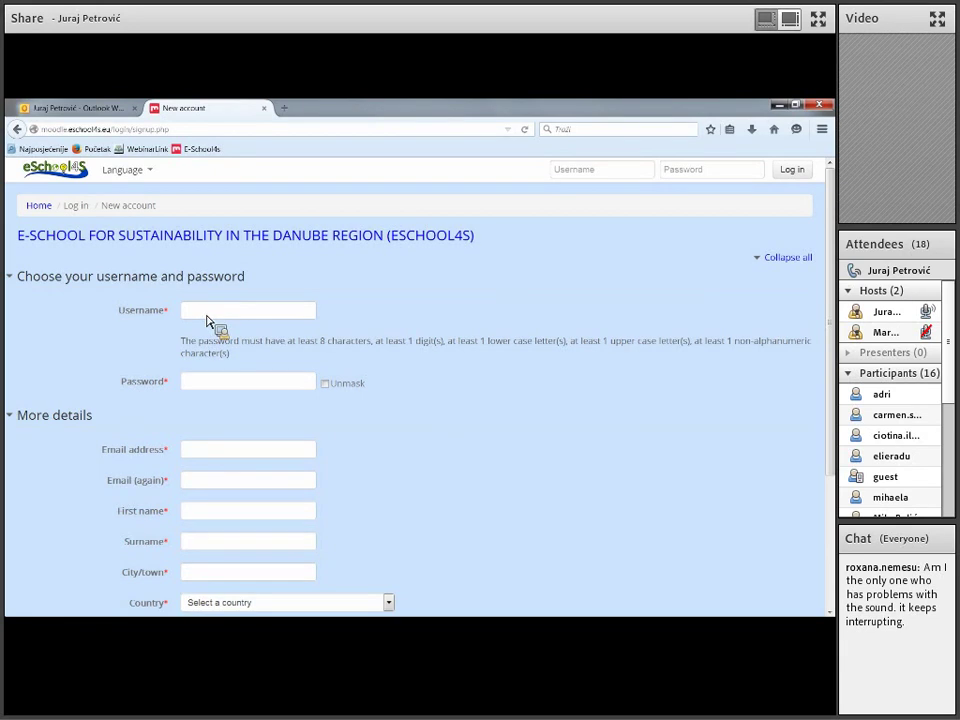
Examine the new account form, including the username field, the password requirements, the required personal details and the submit option
left_click(208, 314)
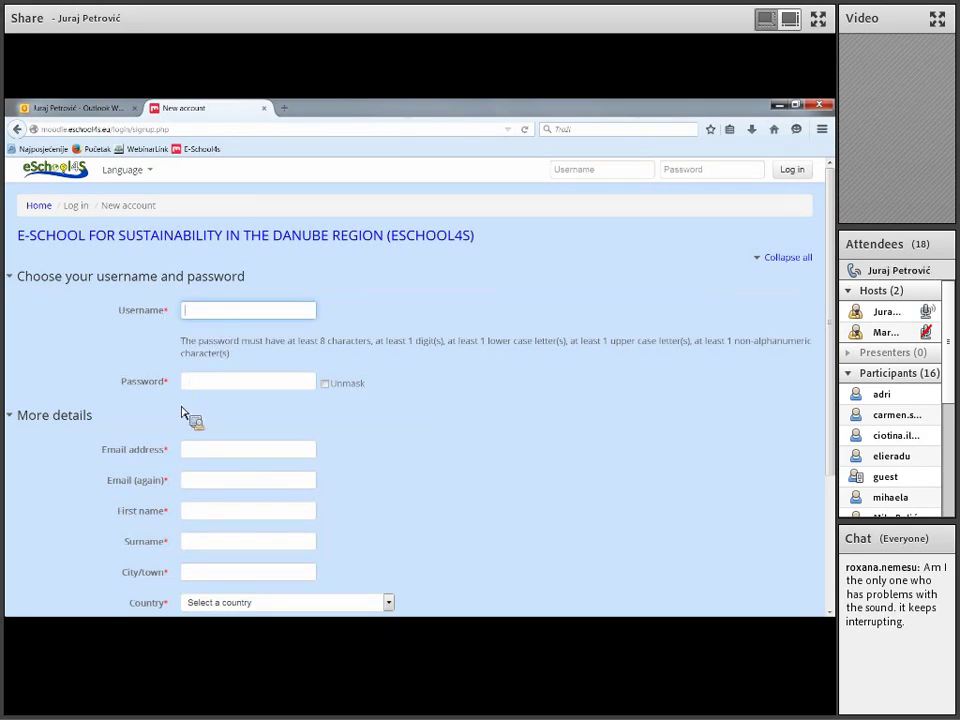
left_click_drag(214, 341, 236, 358)
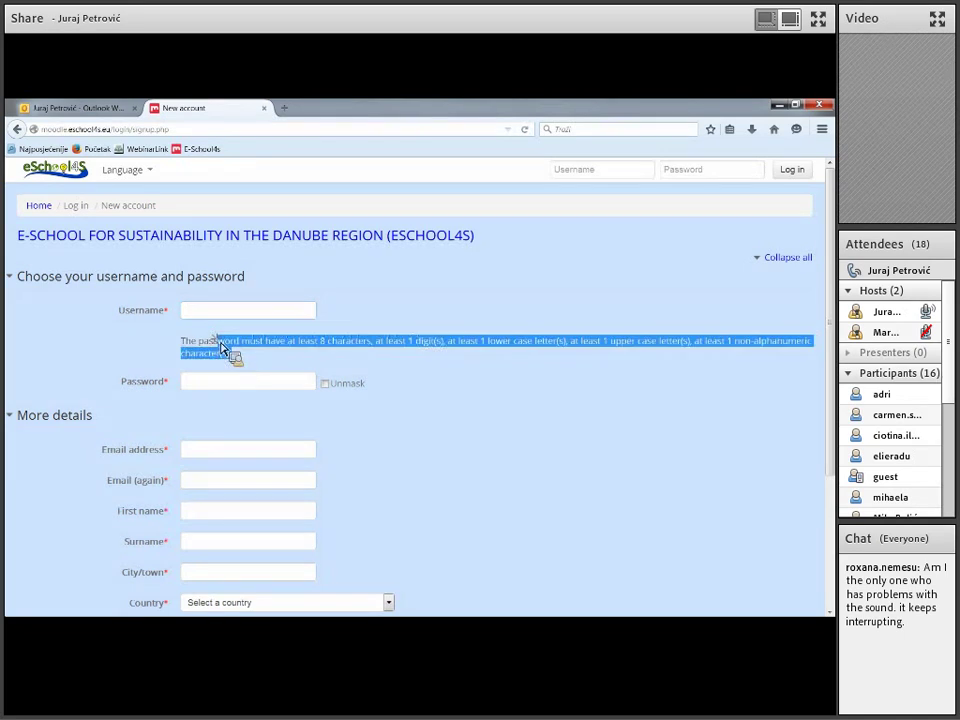
left_click(222, 348)
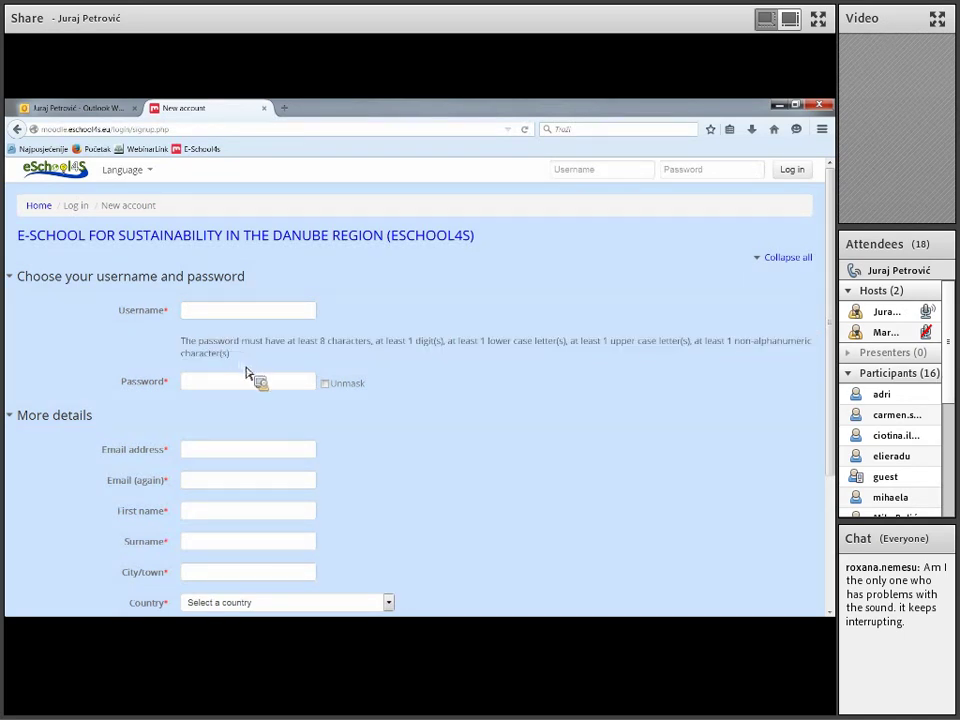
scroll(329, 390, "down", 3)
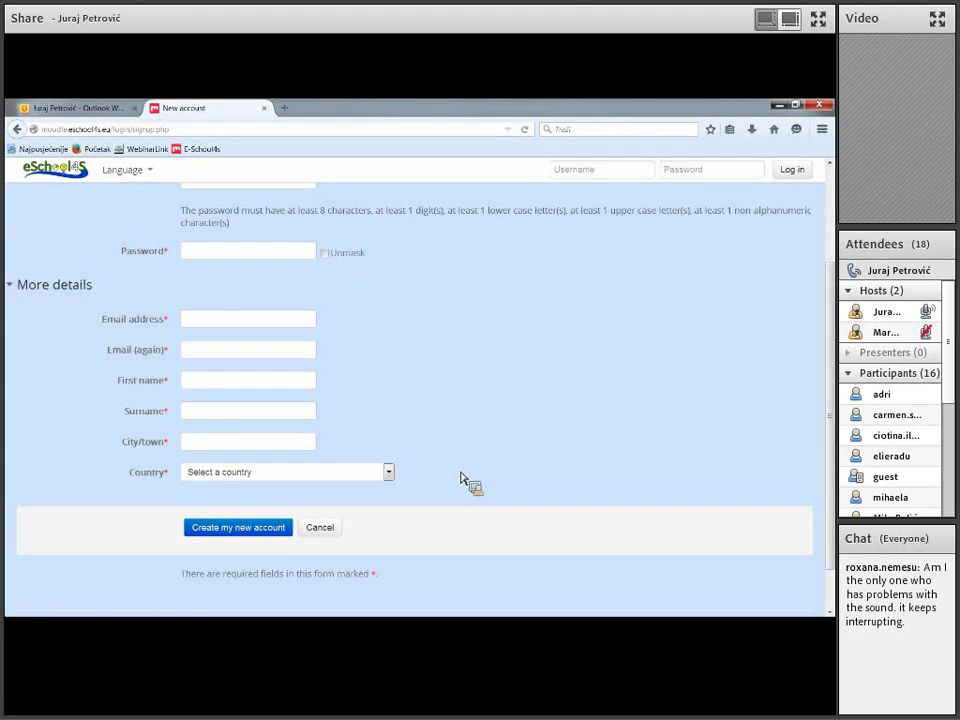
scroll(463, 478, "up", 3)
scroll(171, 313, "down", 2)
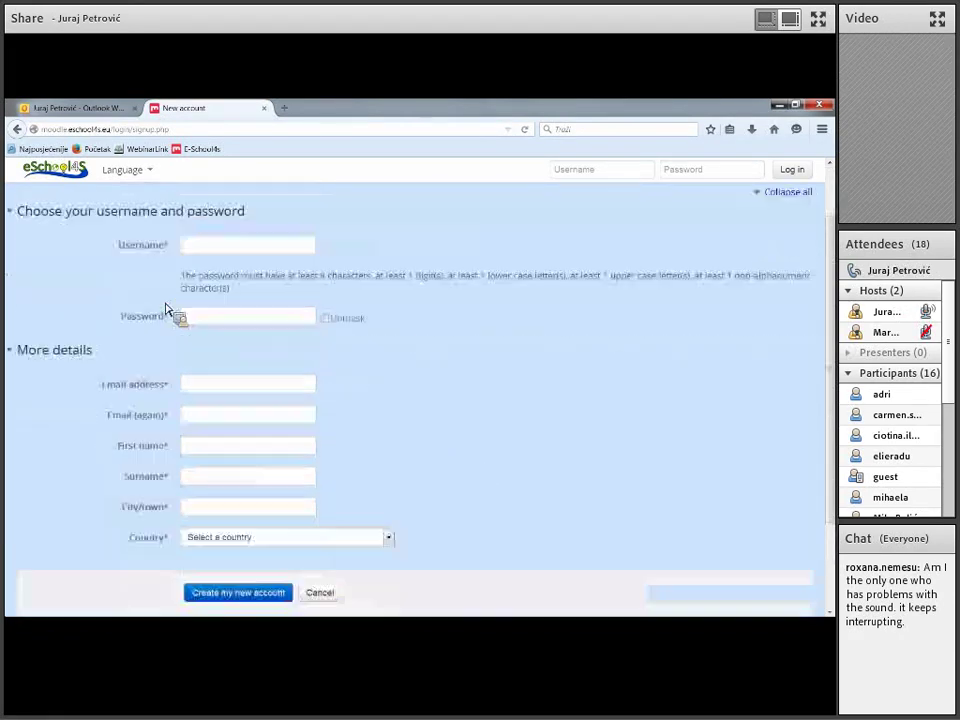
scroll(172, 340, "up", 1)
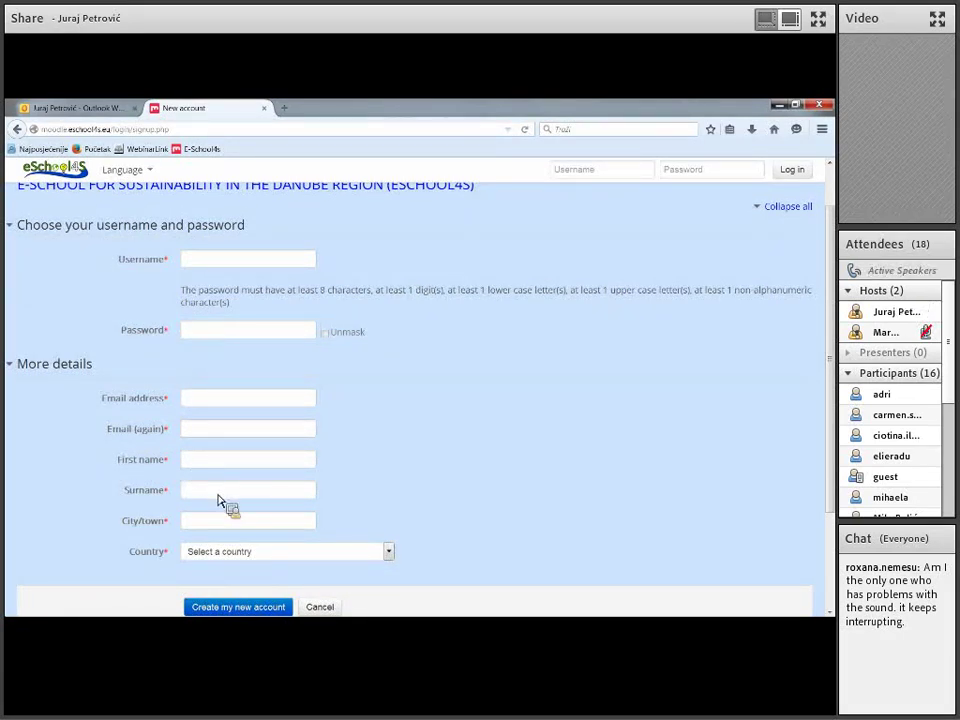
scroll(255, 515, "down", 2)
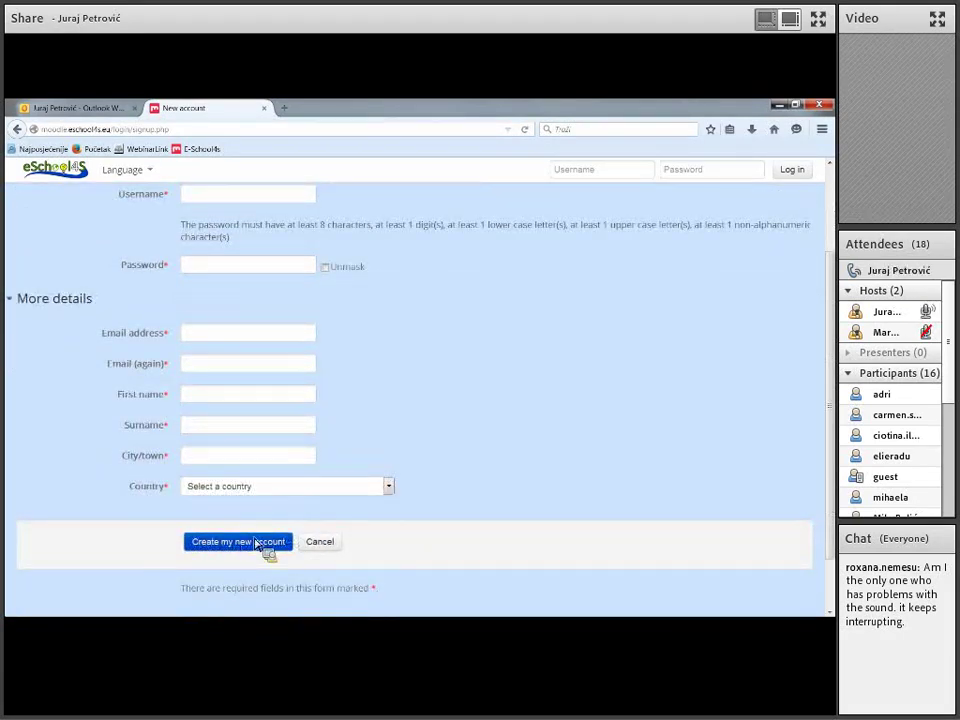
scroll(490, 397, "up", 3)
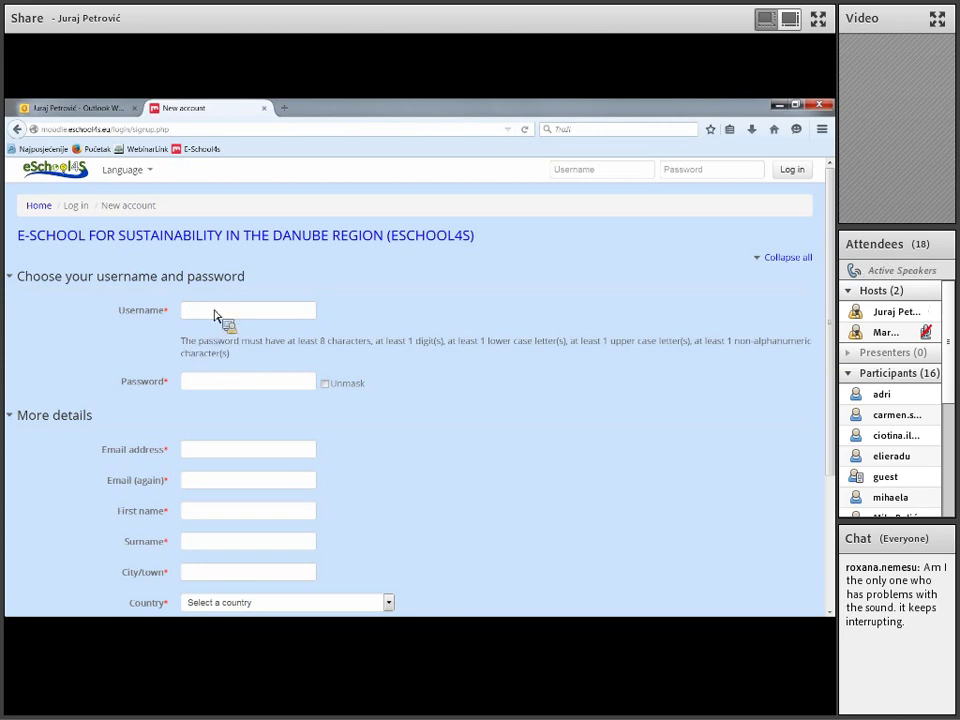
Return to the login page and log in with the saved account username and password, with Remember username enabled
left_click(794, 174)
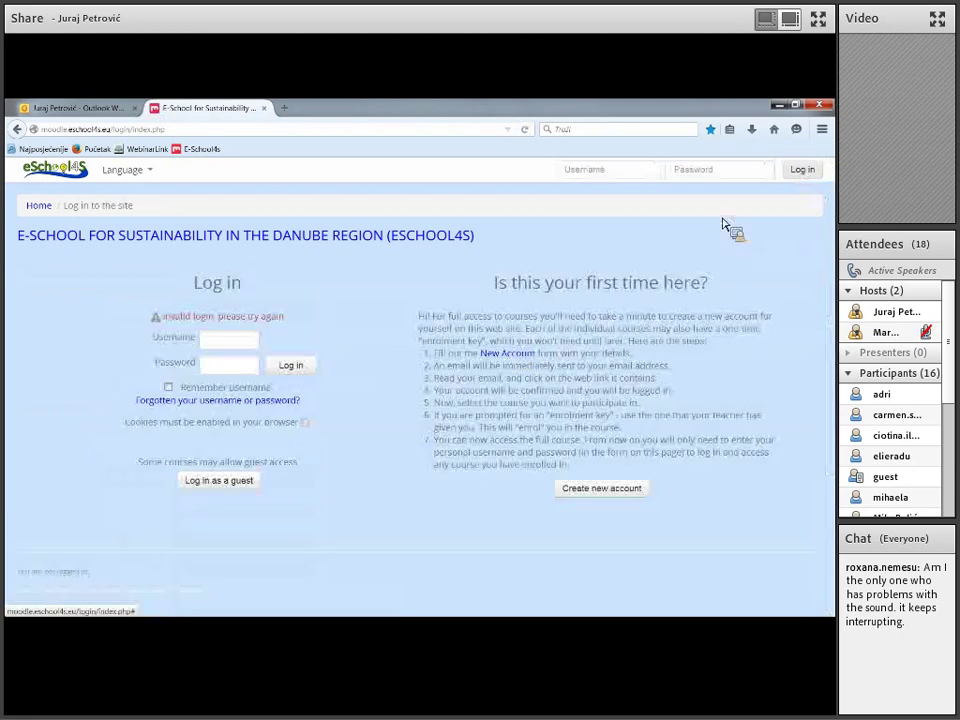
left_click(220, 345)
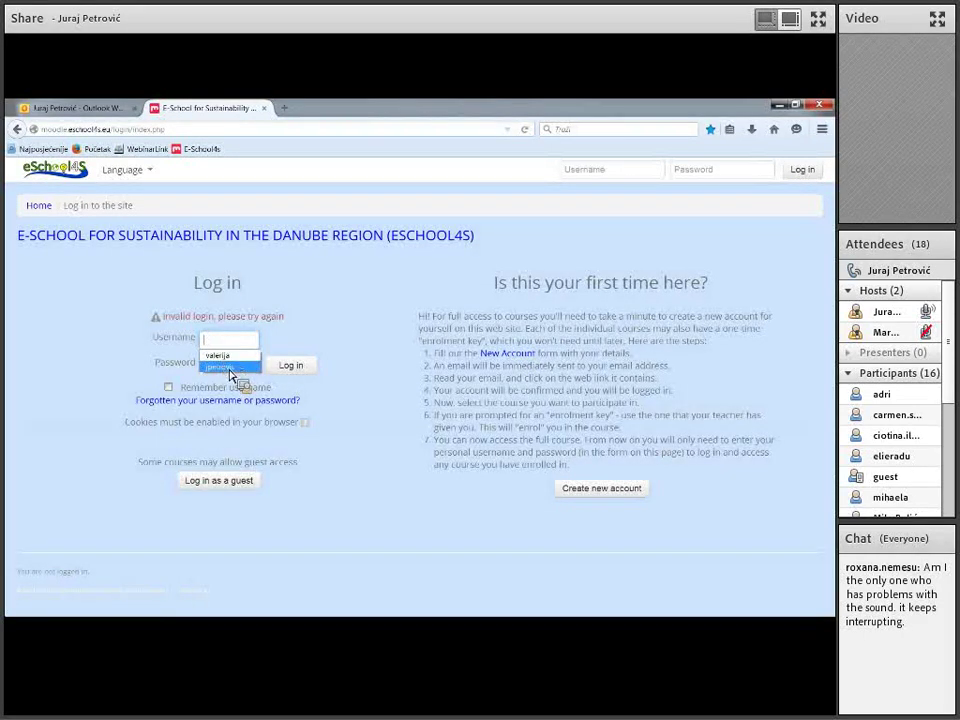
left_click(231, 368)
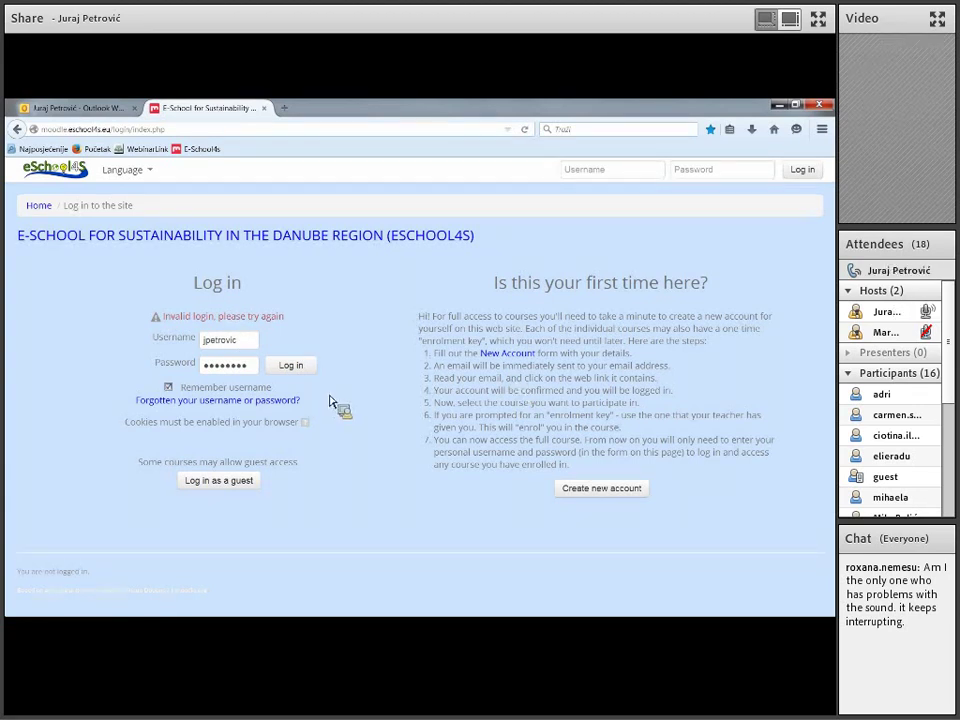
left_click(293, 367)
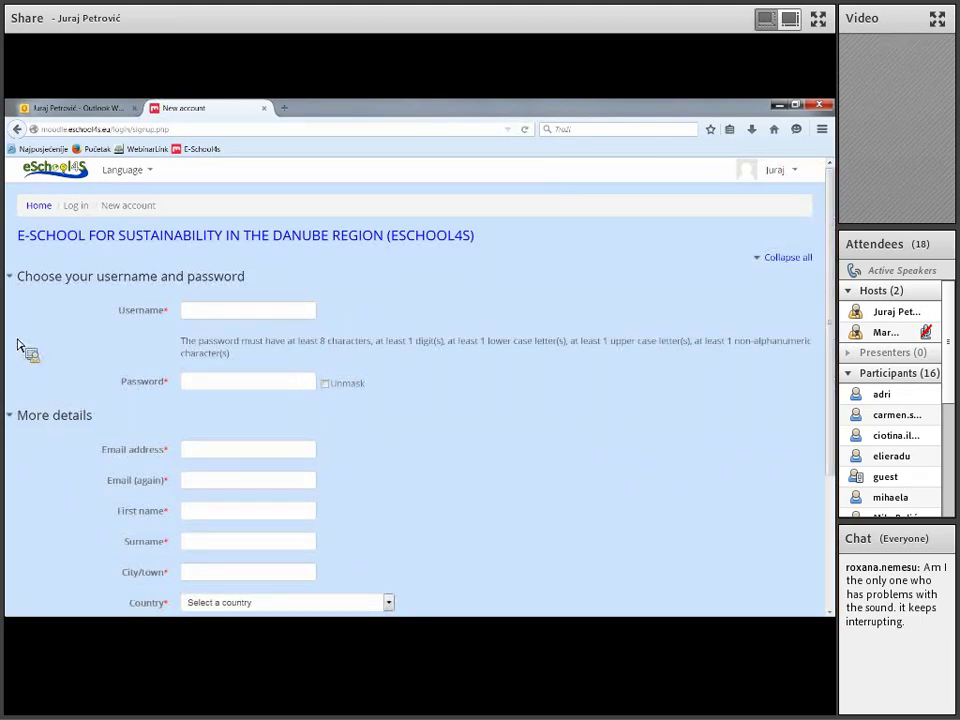
From the site's home page, open the Teachers' Corner category and its Teachers' Corner for eSchool4S course
left_click(40, 207)
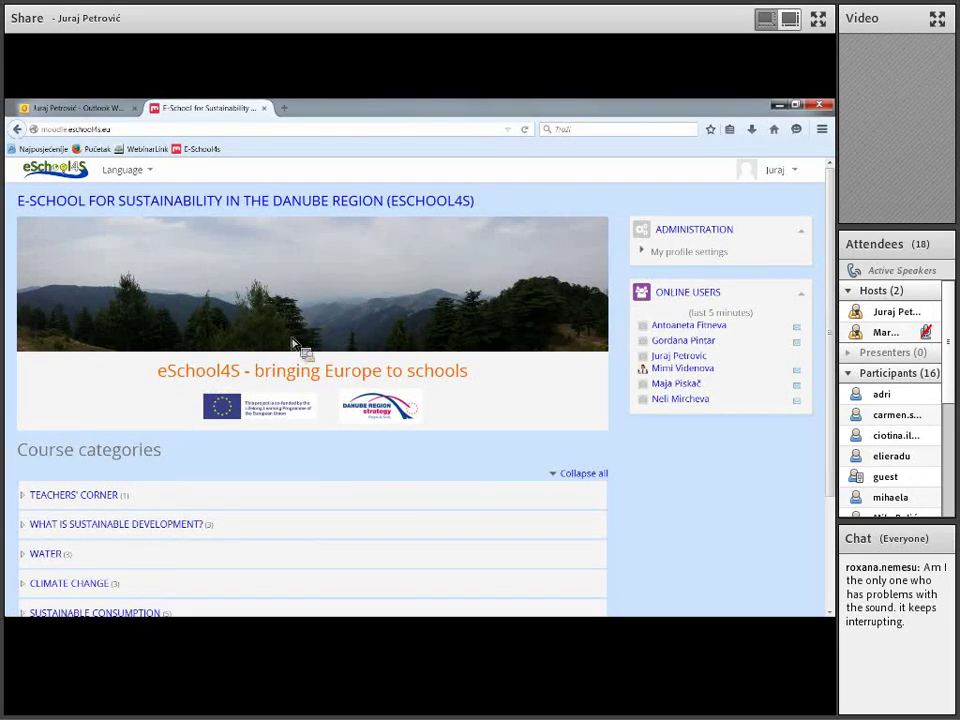
scroll(246, 399, "down", 3)
scroll(250, 396, "up", 3)
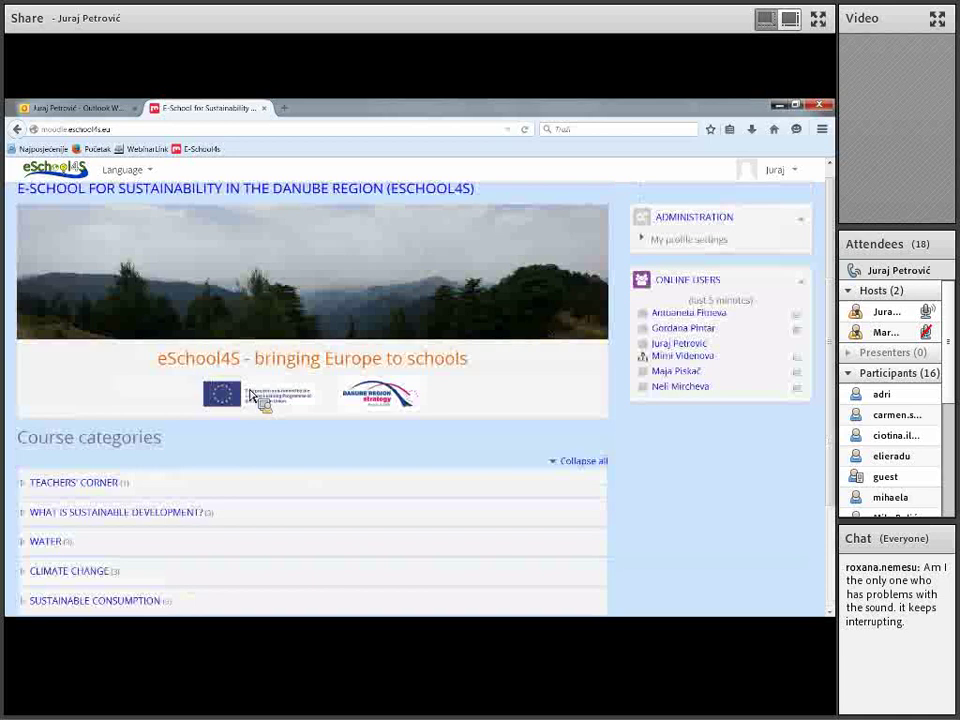
scroll(250, 395, "down", 3)
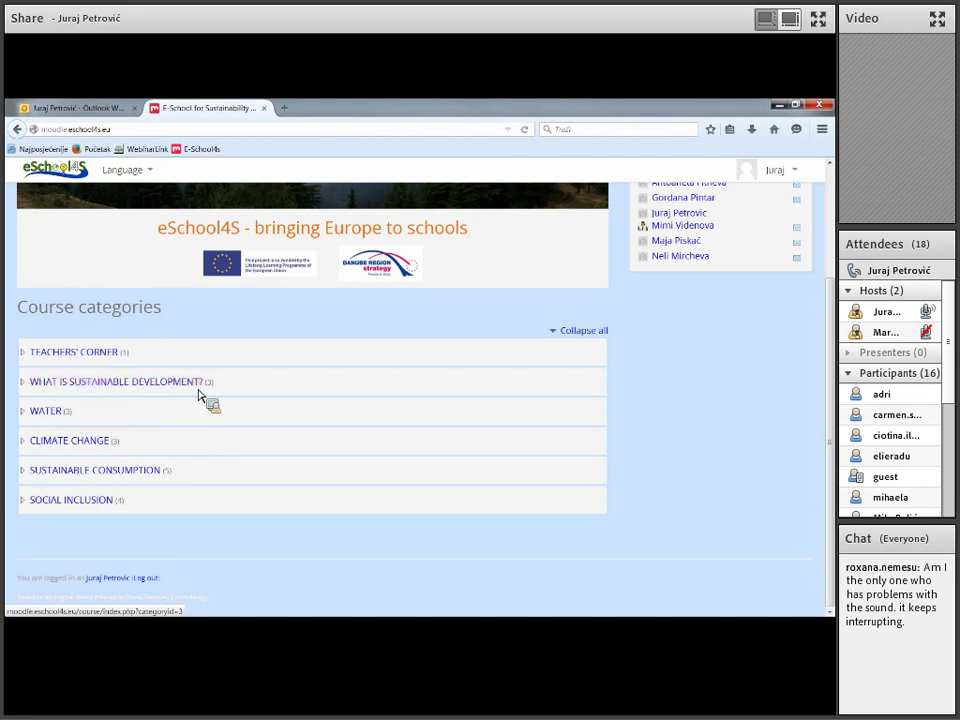
scroll(333, 421, "up", 3)
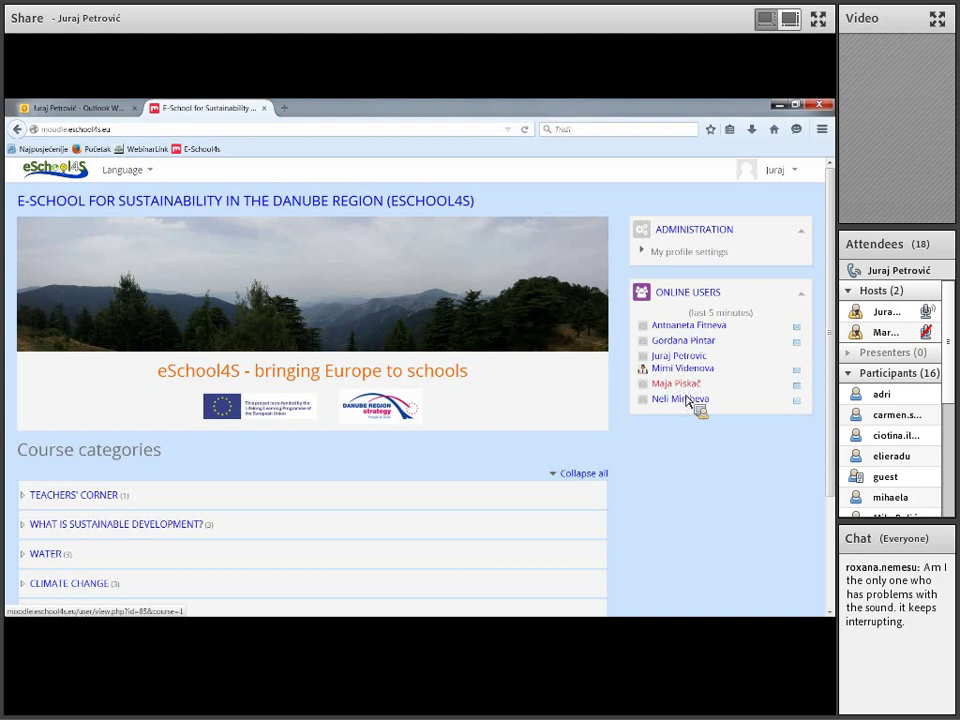
scroll(632, 367, "down", 1)
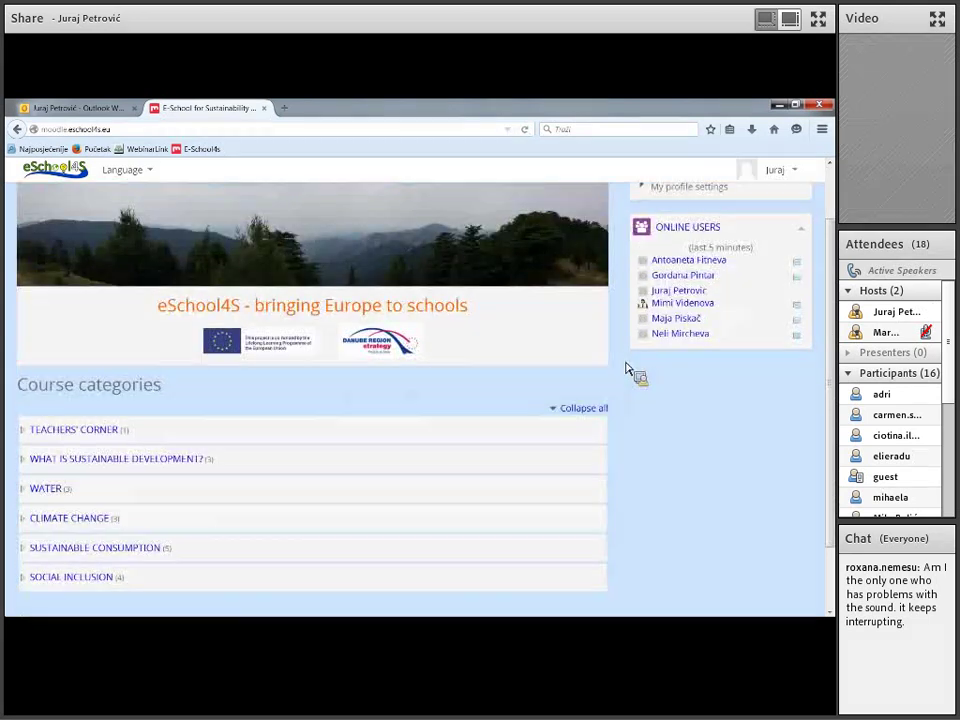
left_click(99, 437)
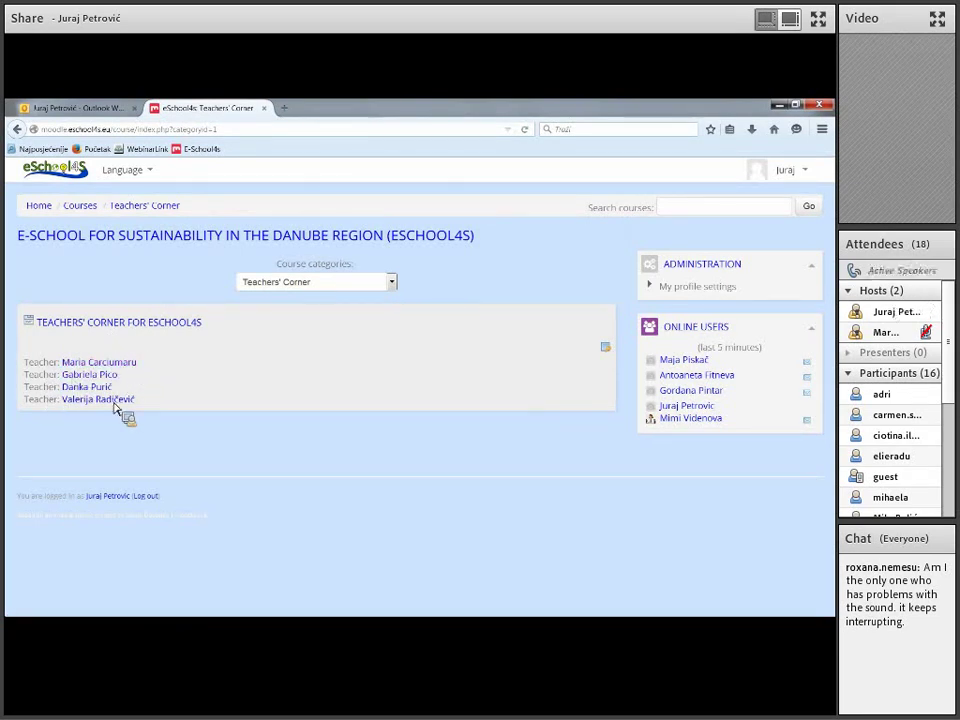
left_click(112, 324)
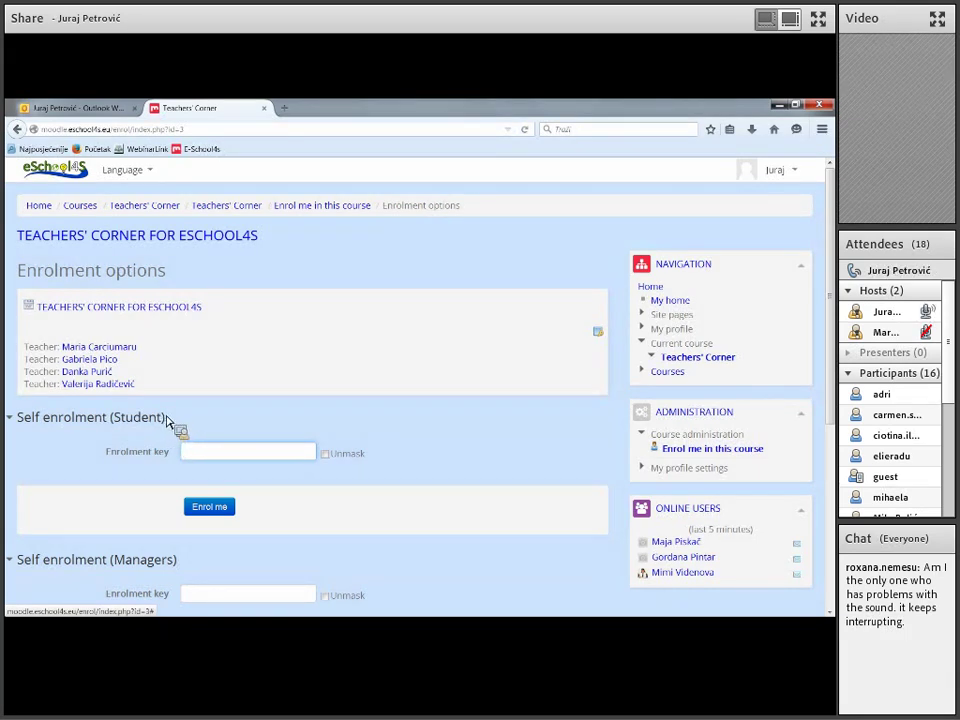
Switch to the New Text Document in Notepad and copy the enrolment key from it
left_click(189, 451)
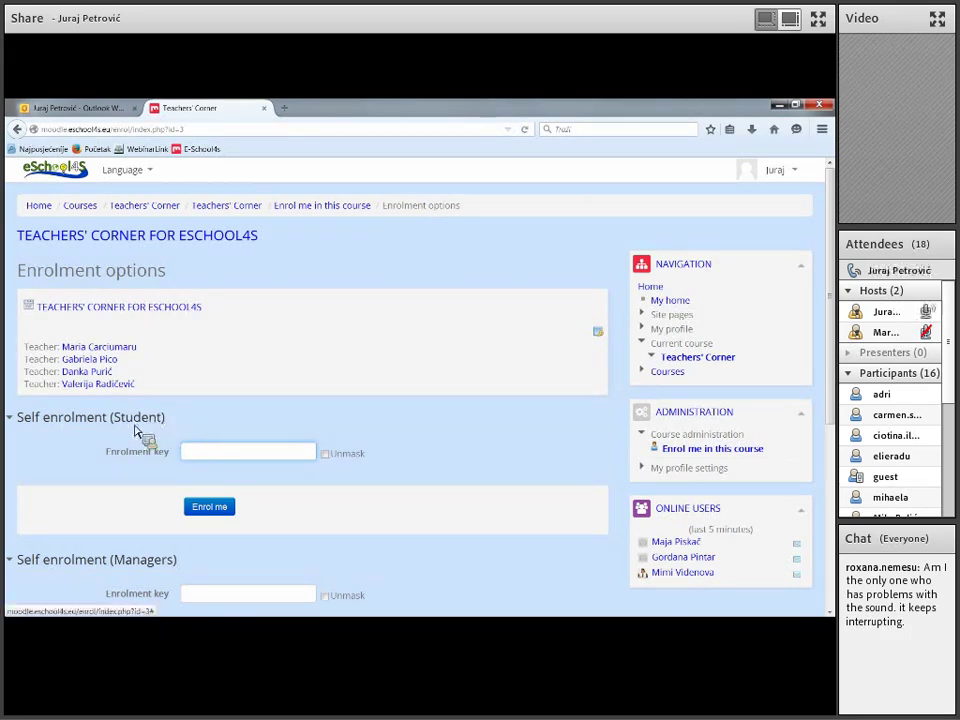
mouse_move(197, 612)
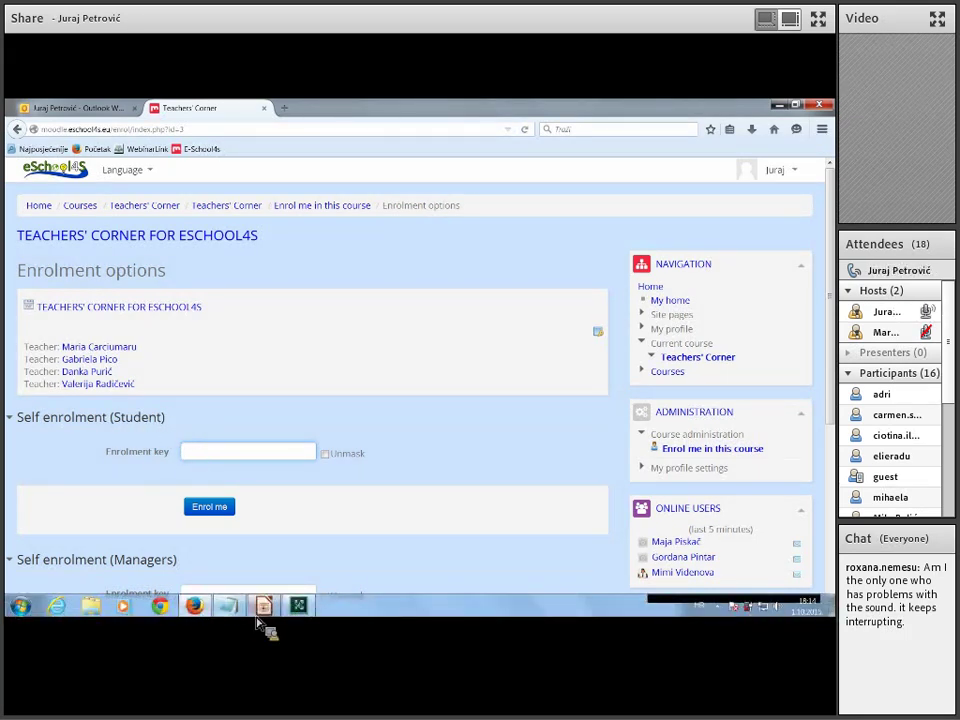
left_click(236, 617)
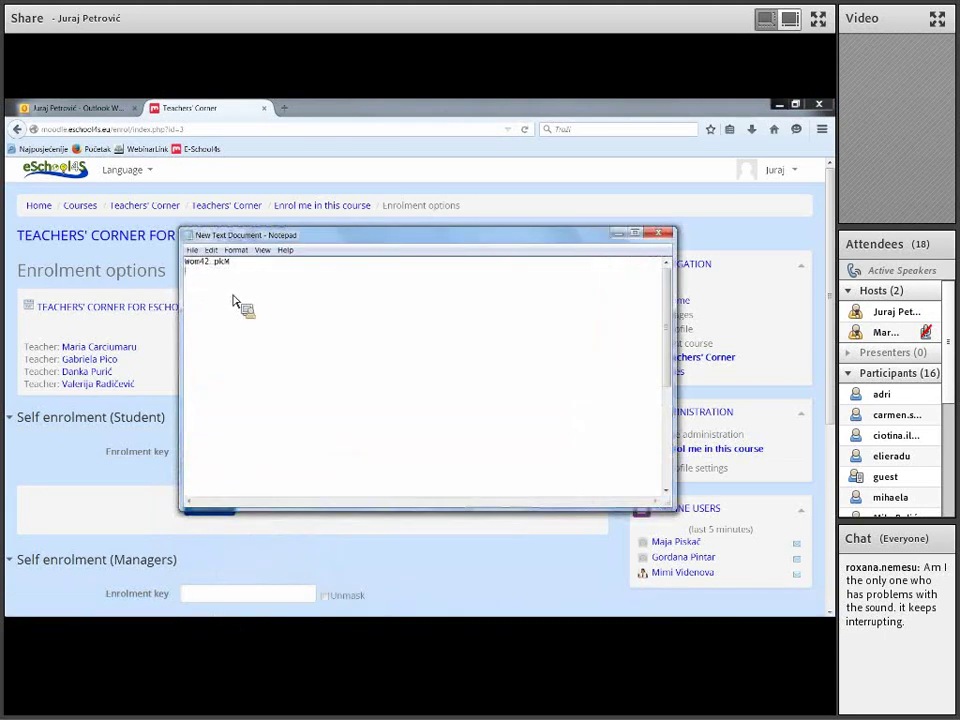
left_click_drag(249, 270, 204, 264)
right_click(204, 264)
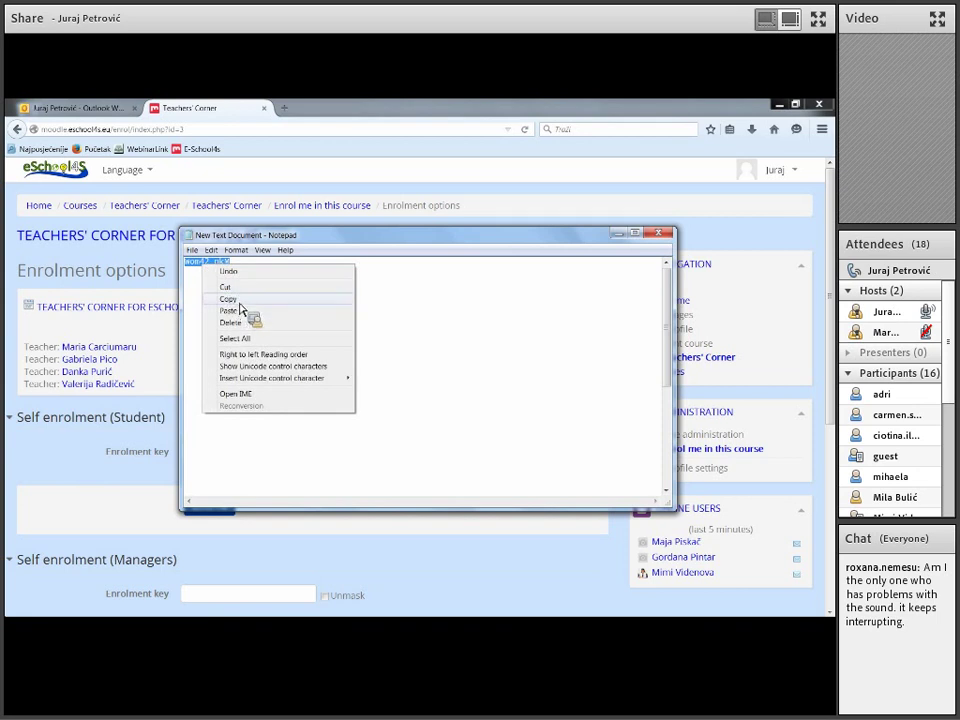
left_click(238, 301)
Back in the browser, paste the enrolment key under Self enrolment (Student), unmask it and enrol in the course
left_click(83, 455)
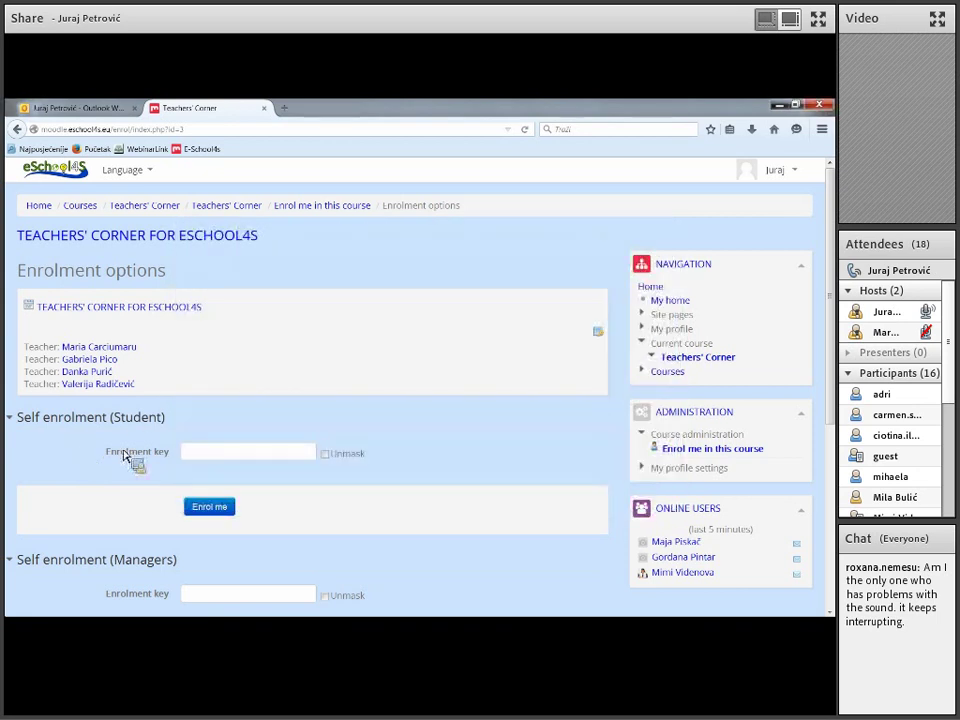
right_click(204, 456)
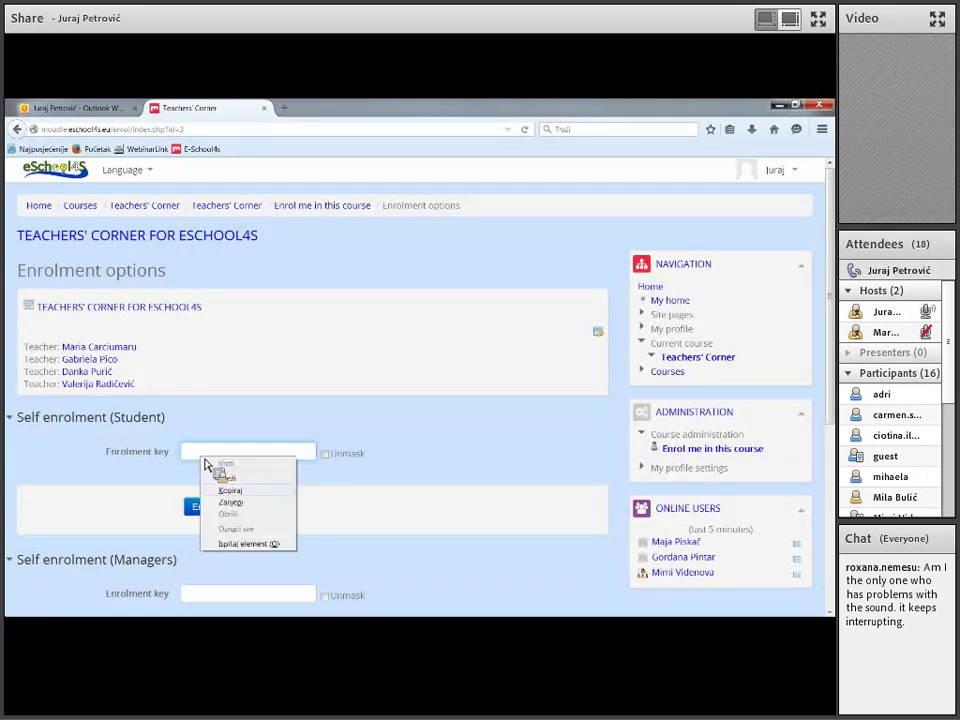
left_click(245, 502)
left_click(347, 456)
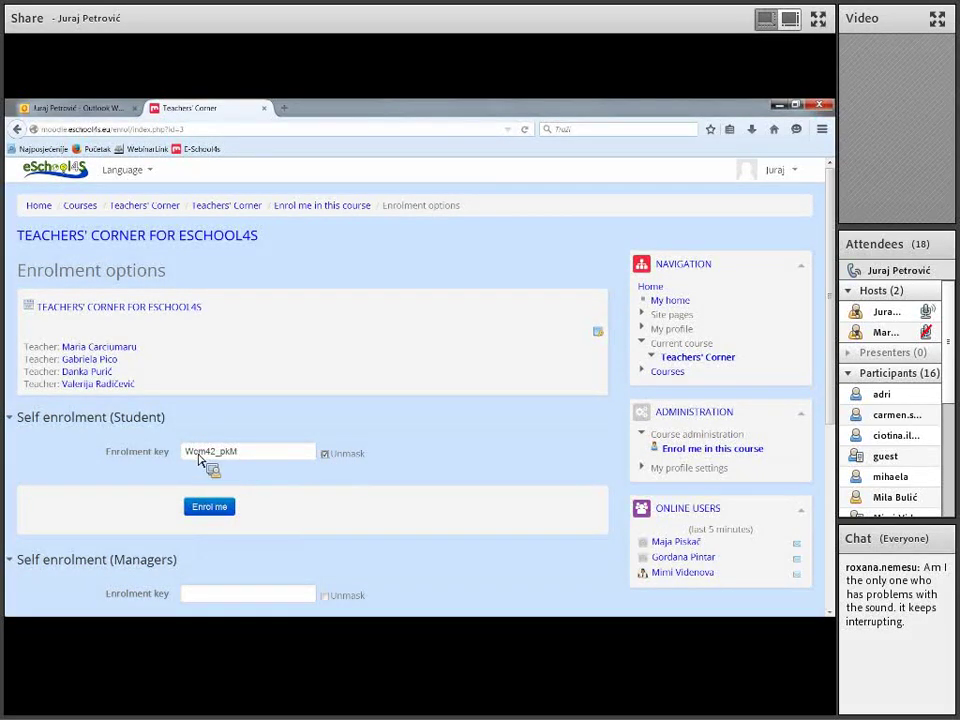
left_click_drag(206, 458, 222, 458)
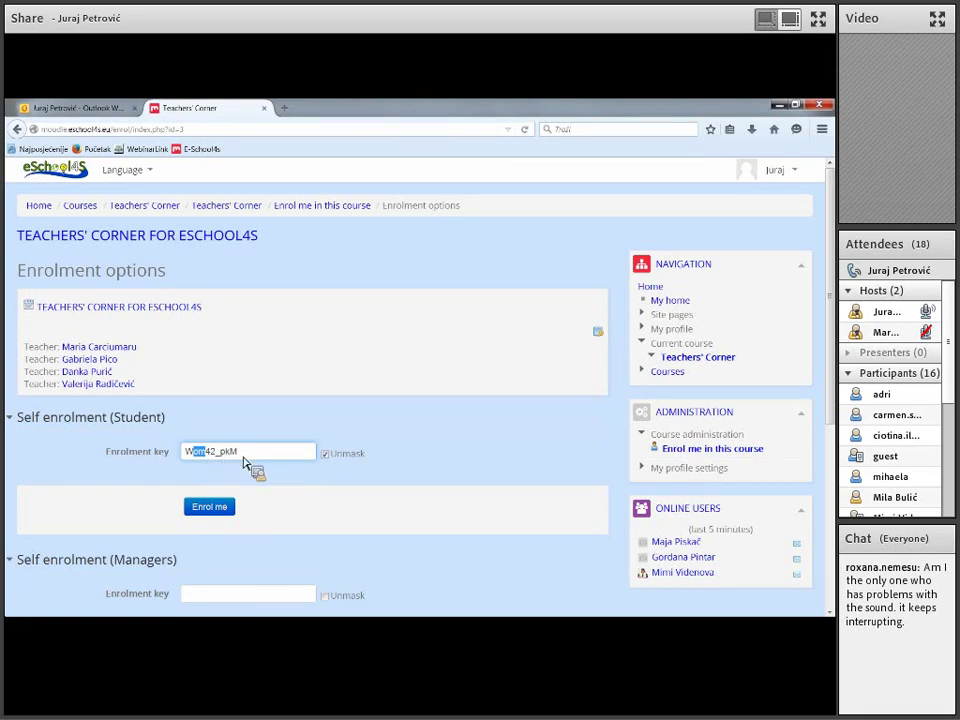
left_click(229, 455)
left_click(220, 518)
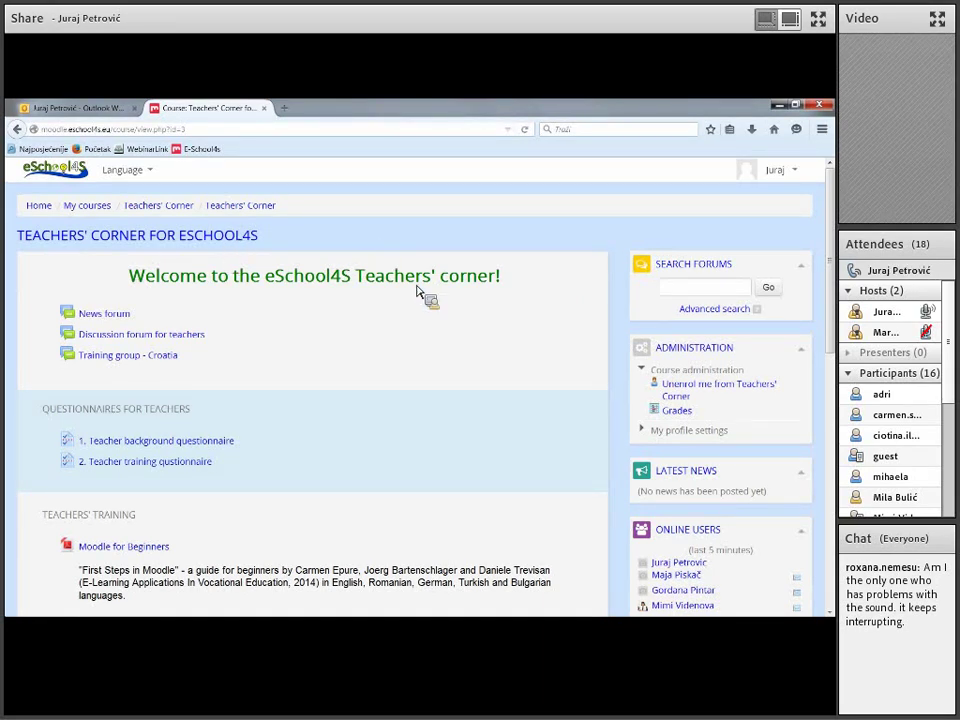
Look through the Teachers' Corner course page, from the forums and questionnaires to the training, copyright and additional reading sections
scroll(349, 386, "down", 5)
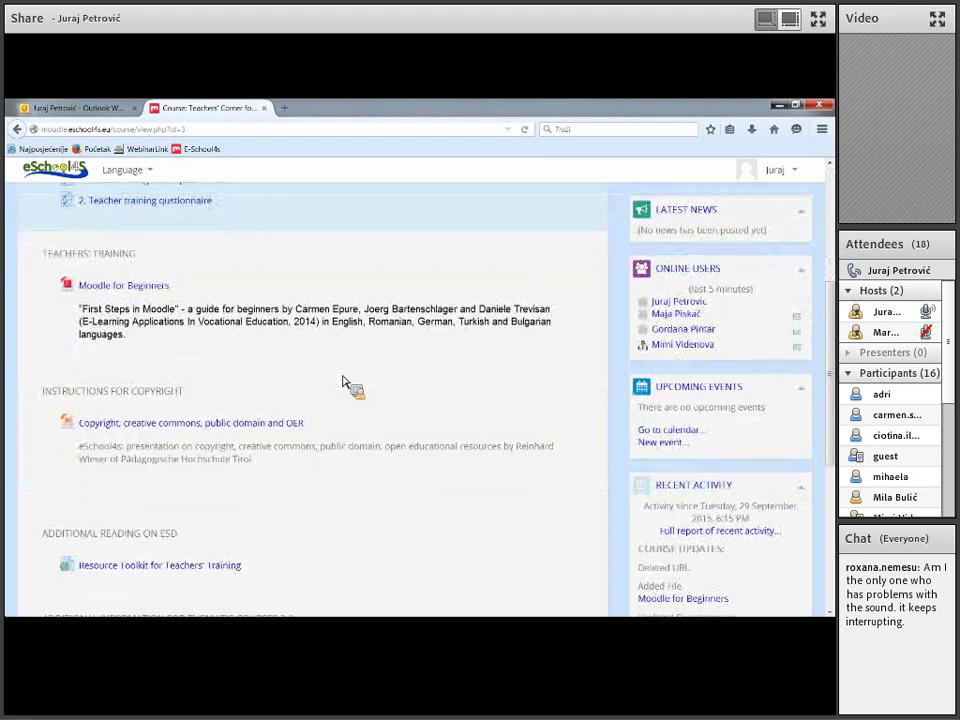
scroll(343, 382, "down", 3)
scroll(343, 382, "up", 3)
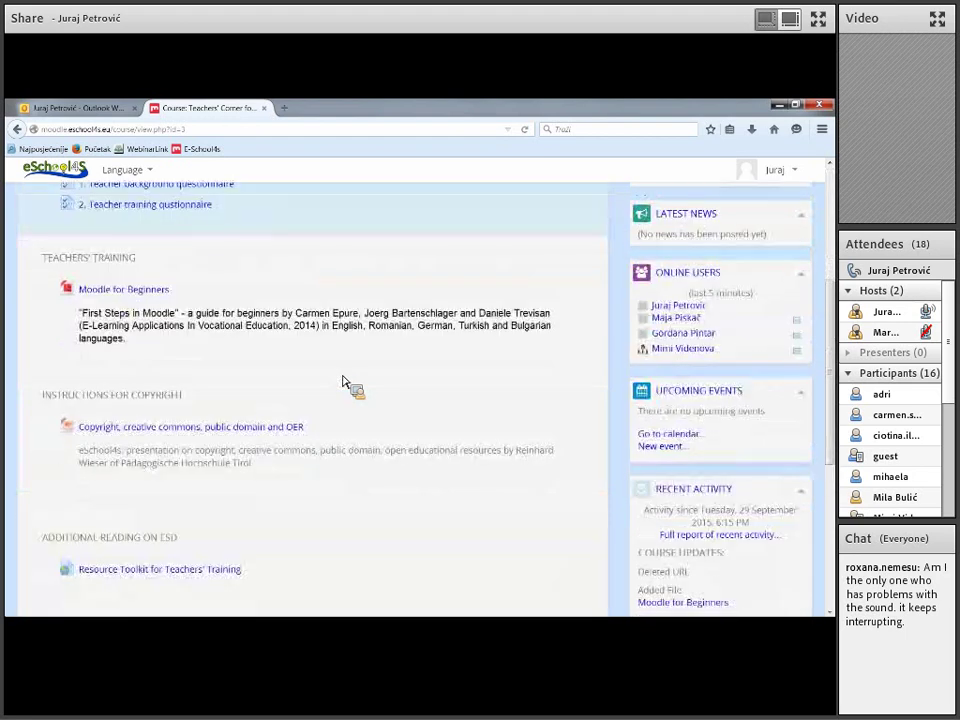
scroll(343, 382, "up", 3)
scroll(342, 382, "up", 1)
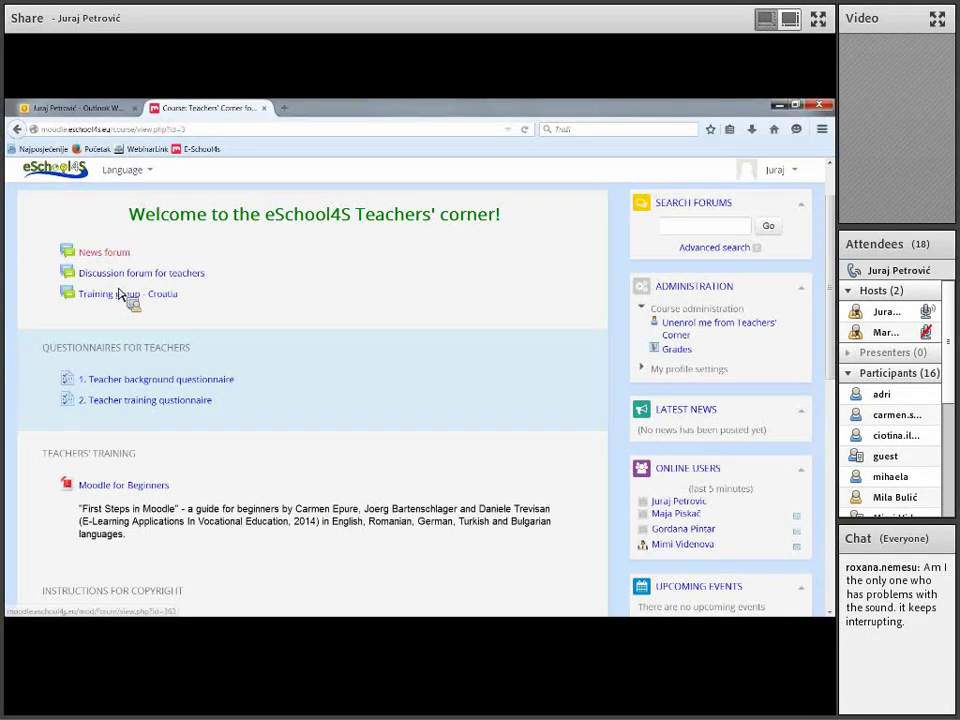
Review the Teachers' Corner sections from teachers' training to additional reading and return to the top of the course page
scroll(274, 364, "down", 3)
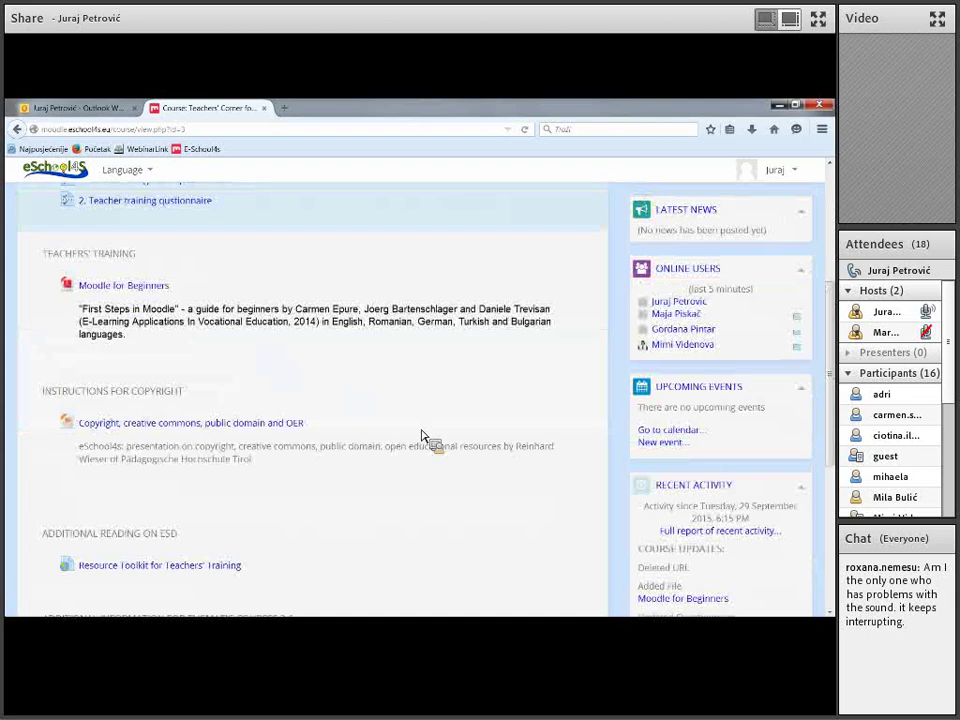
scroll(437, 445, "down", 2)
scroll(438, 447, "up", 6)
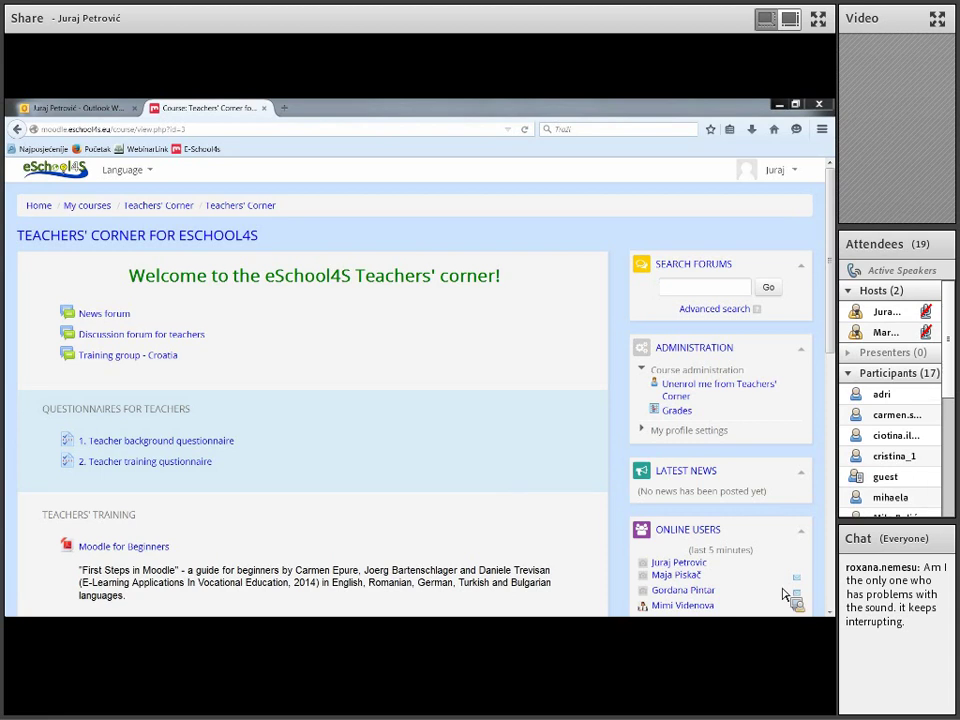
key("alt+Tab")
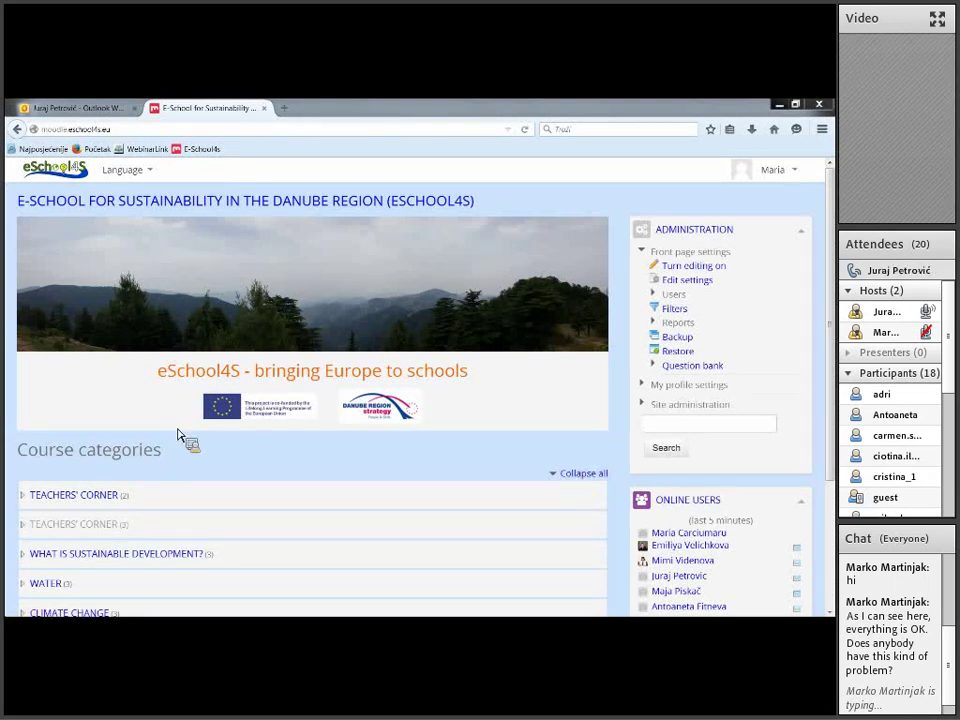
From the site's home page, open the What is Sustainable Development? category and read its description, learning goals and lesson list
scroll(205, 462, "down", 3)
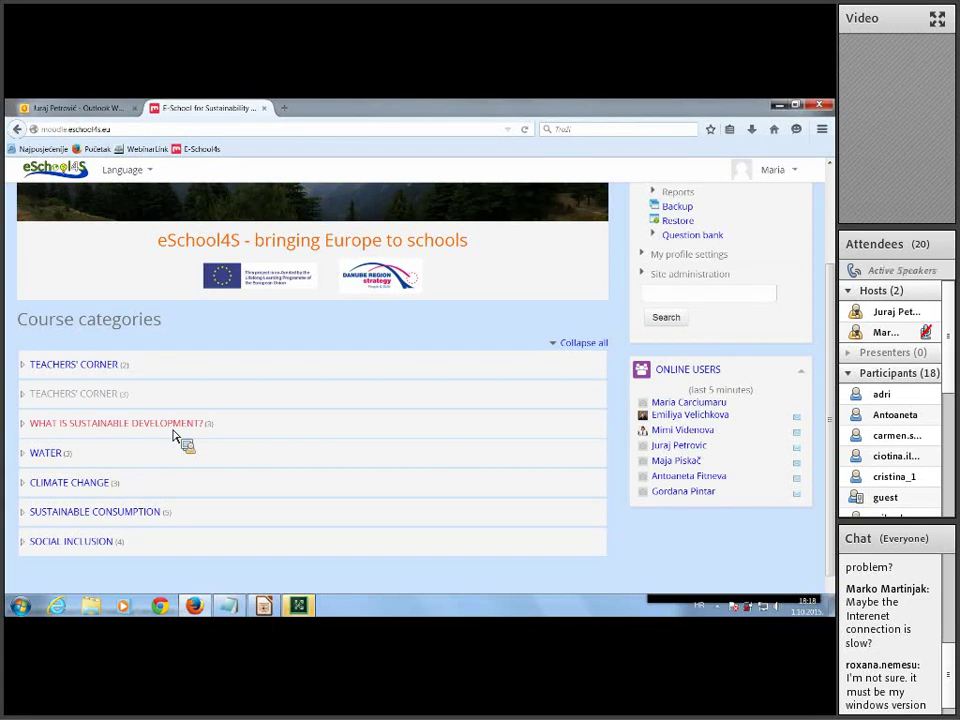
left_click(173, 428)
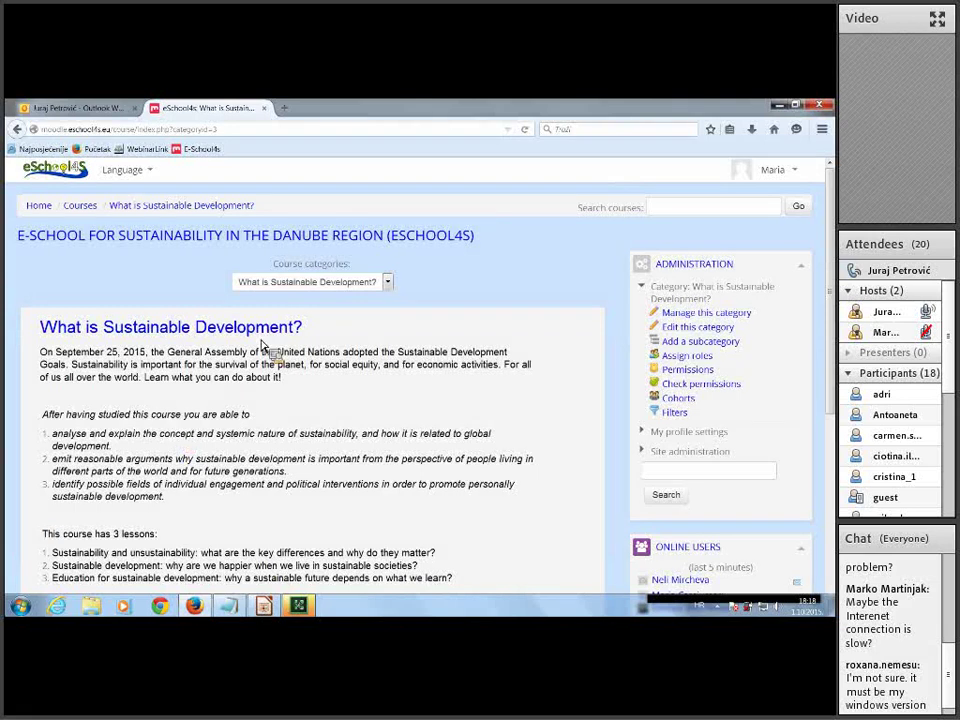
scroll(82, 372, "down", 3)
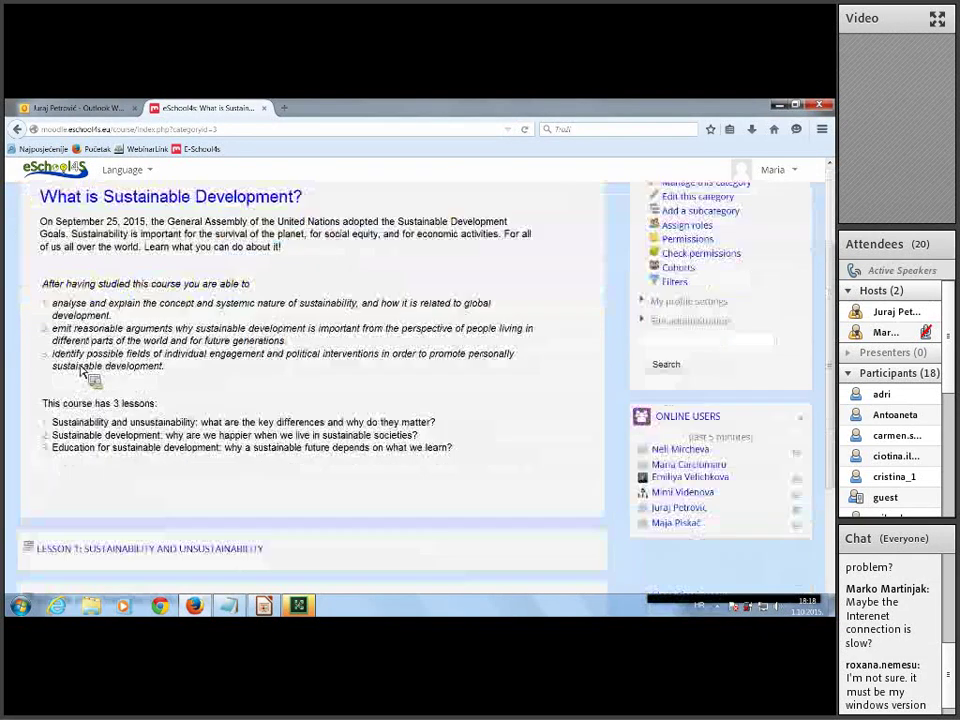
scroll(83, 371, "up", 2)
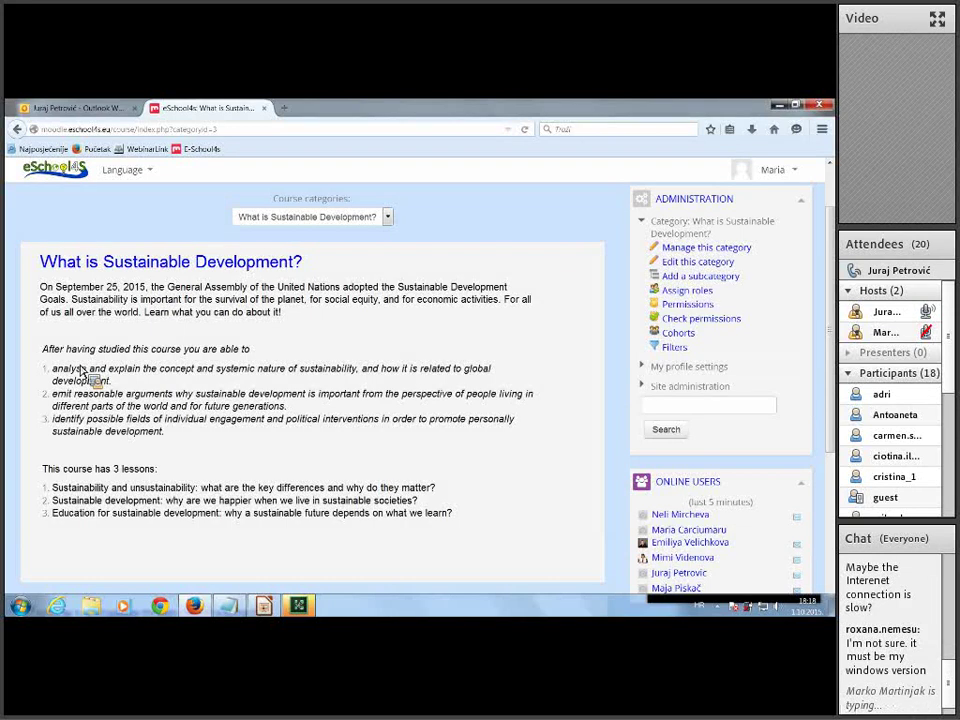
scroll(85, 372, "down", 3)
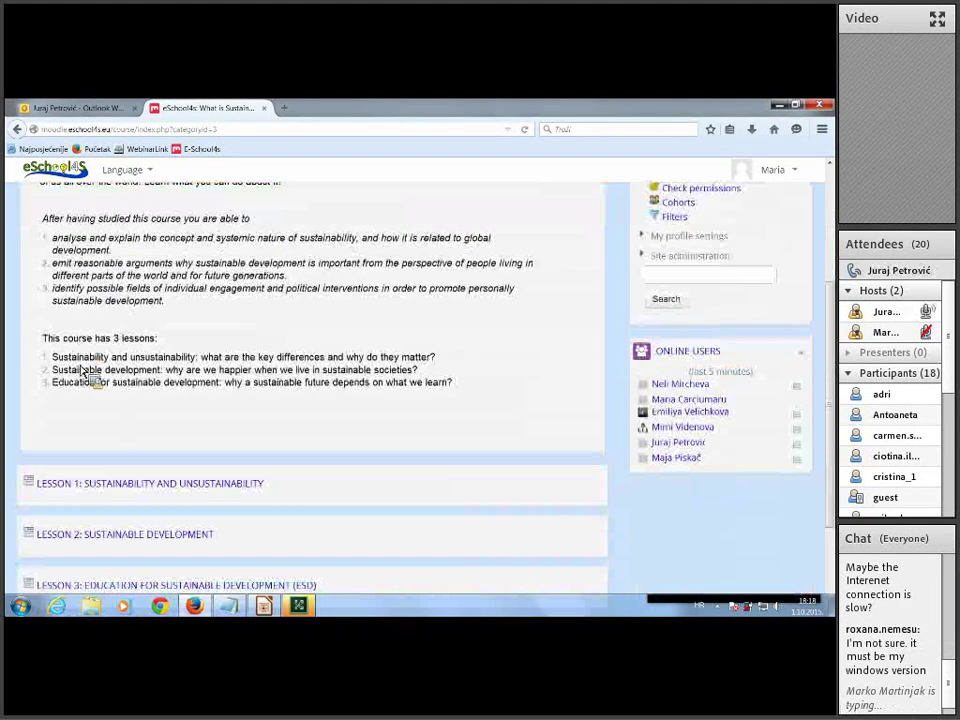
scroll(85, 372, "down", 1)
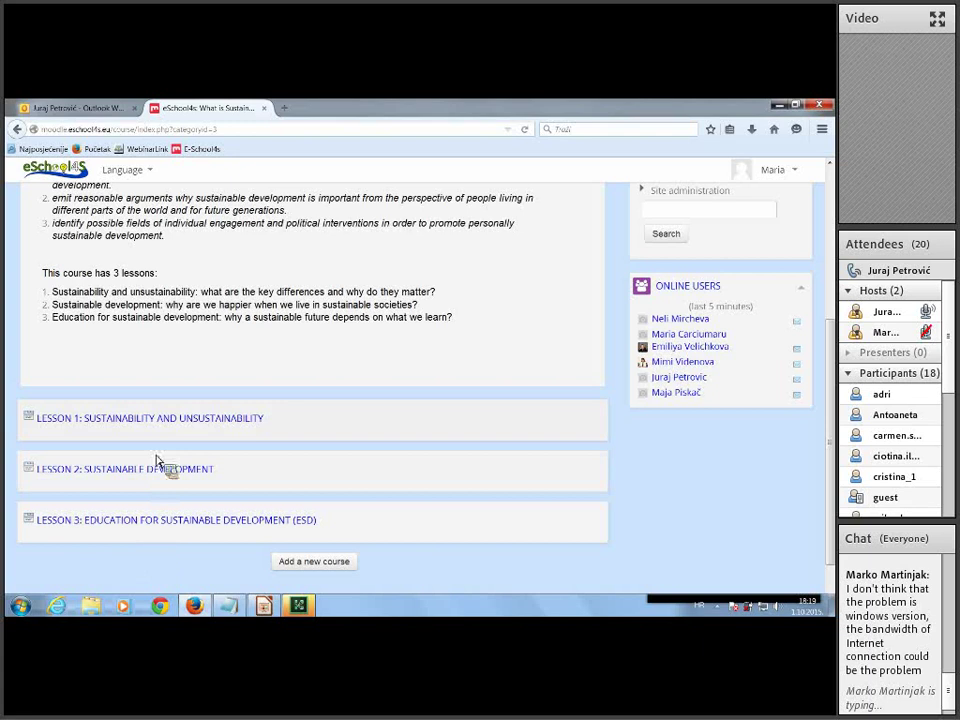
Open Lesson 1: Sustainability and unsustainability, read its welcome and introduction, and open its Learning Activities section
left_click(165, 426)
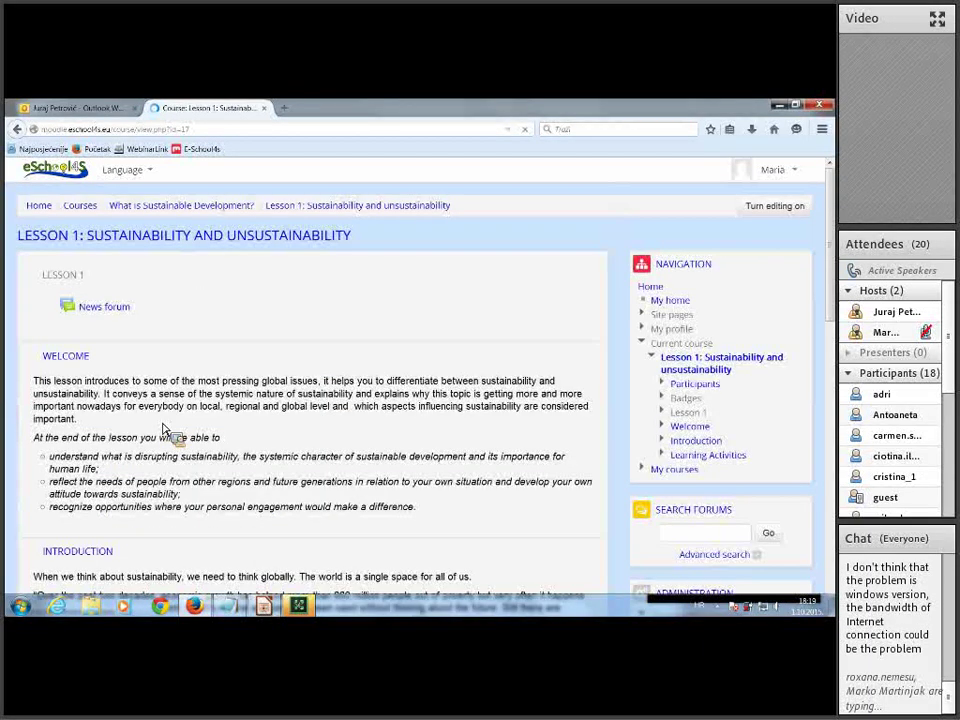
scroll(183, 348, "down", 1)
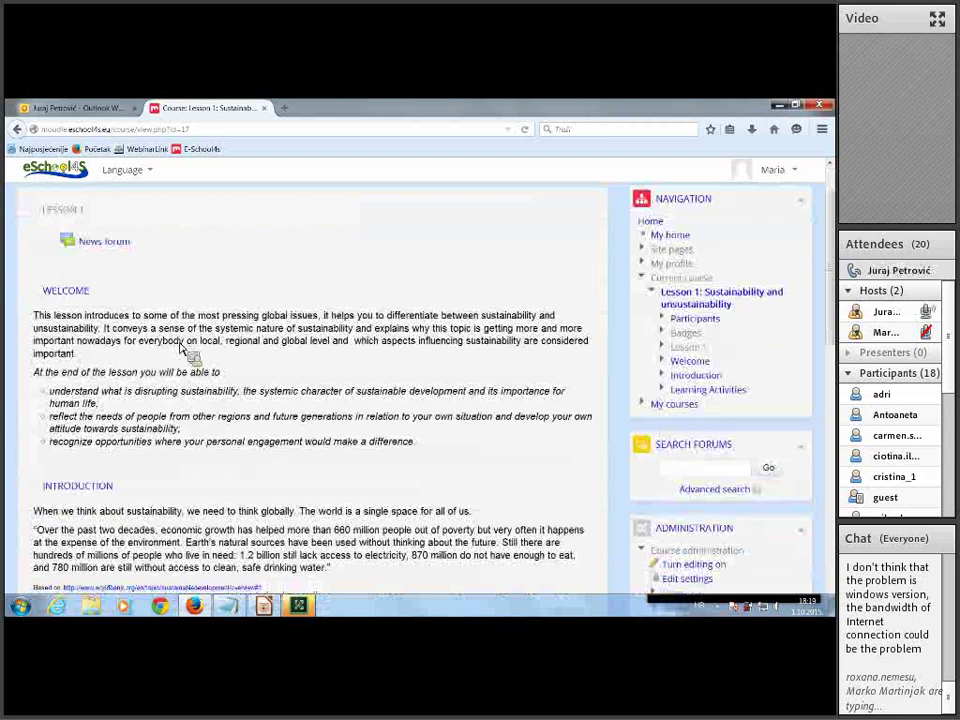
scroll(193, 296, "down", 1)
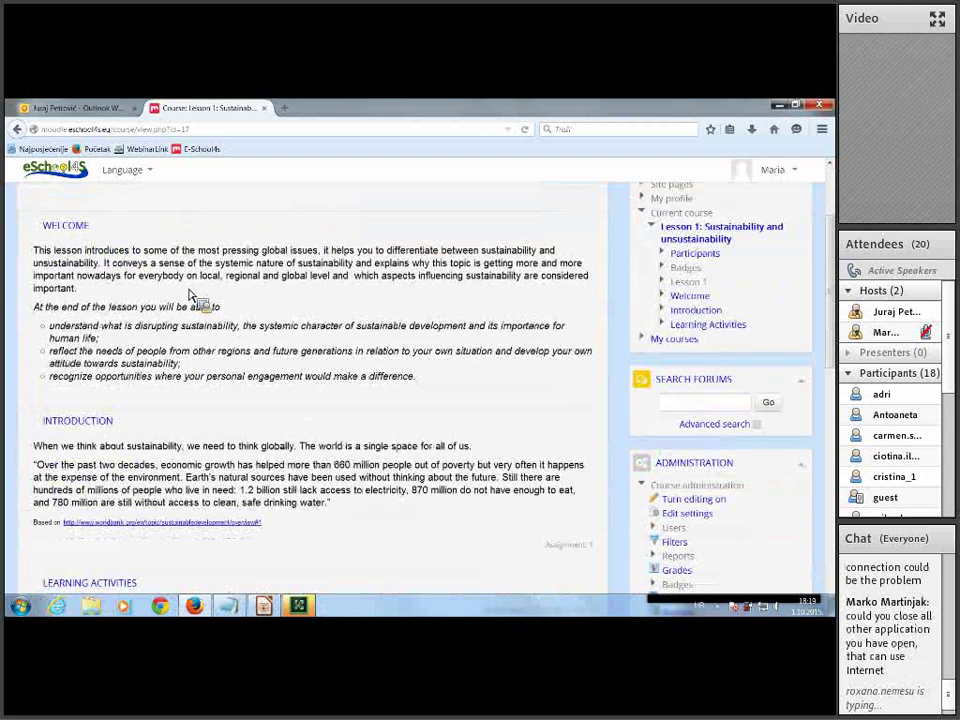
scroll(183, 313, "down", 1)
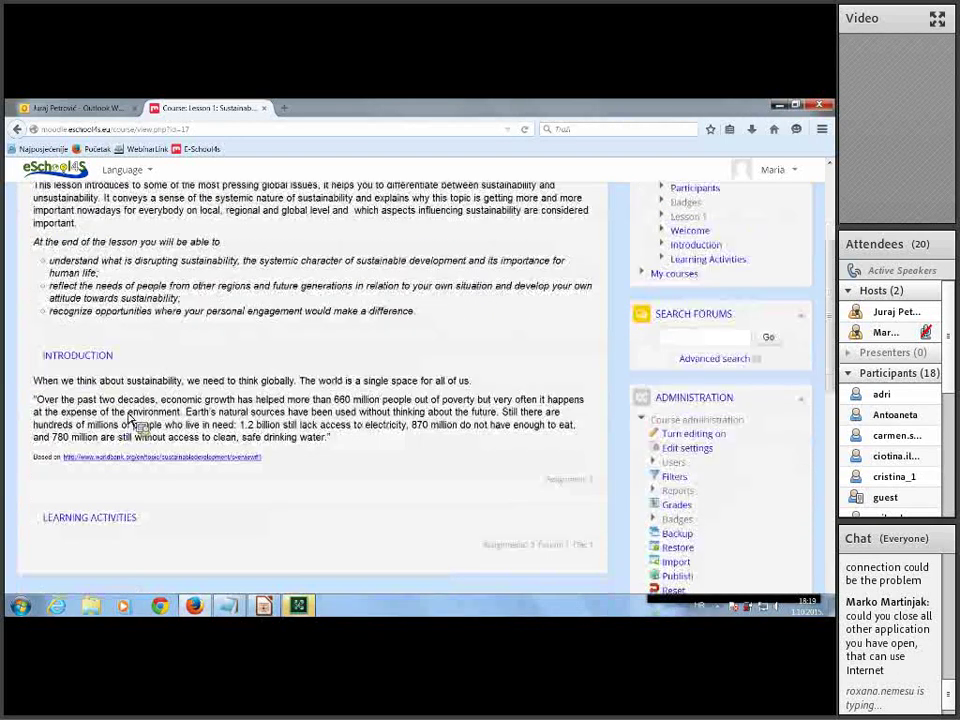
left_click(125, 521)
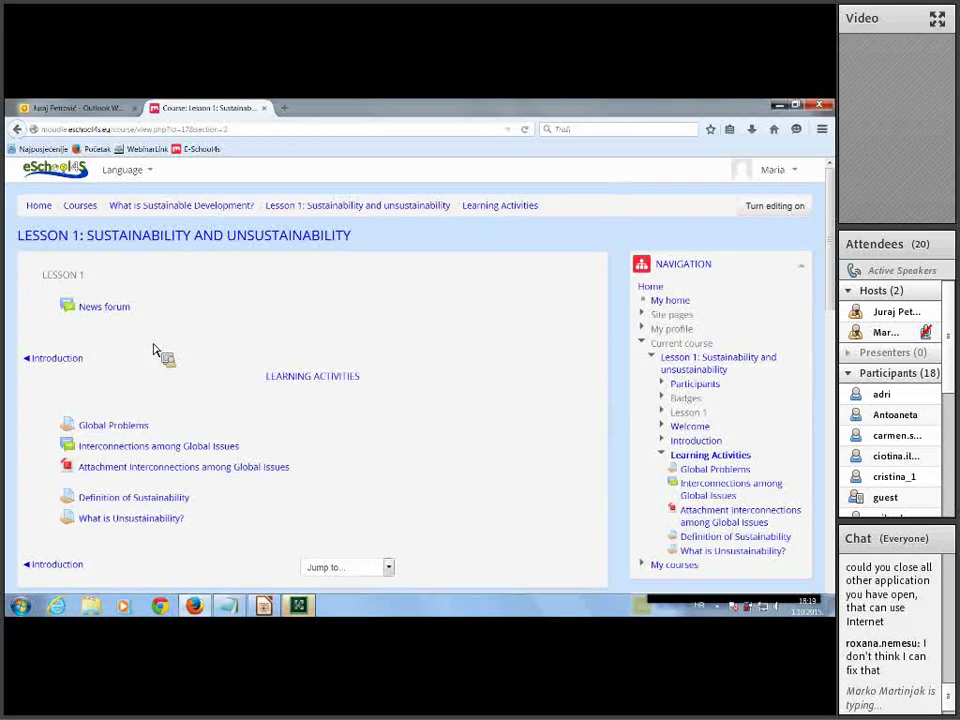
scroll(155, 350, "down", 1)
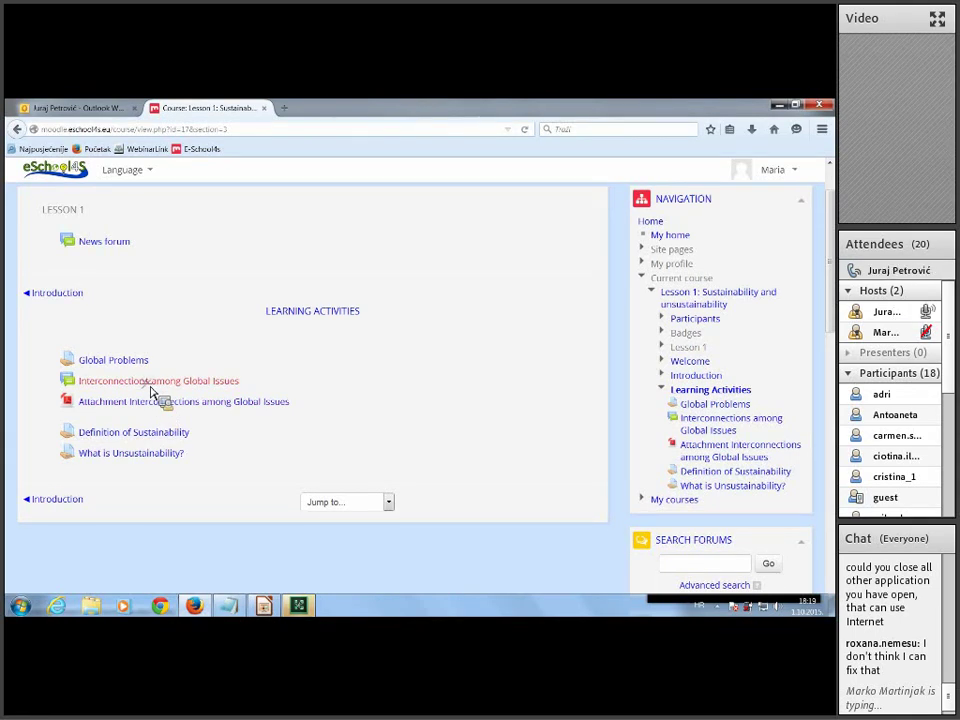
Open the Interconnections among Global Issues forum and look through its tasks, links and embedded video
left_click(150, 386)
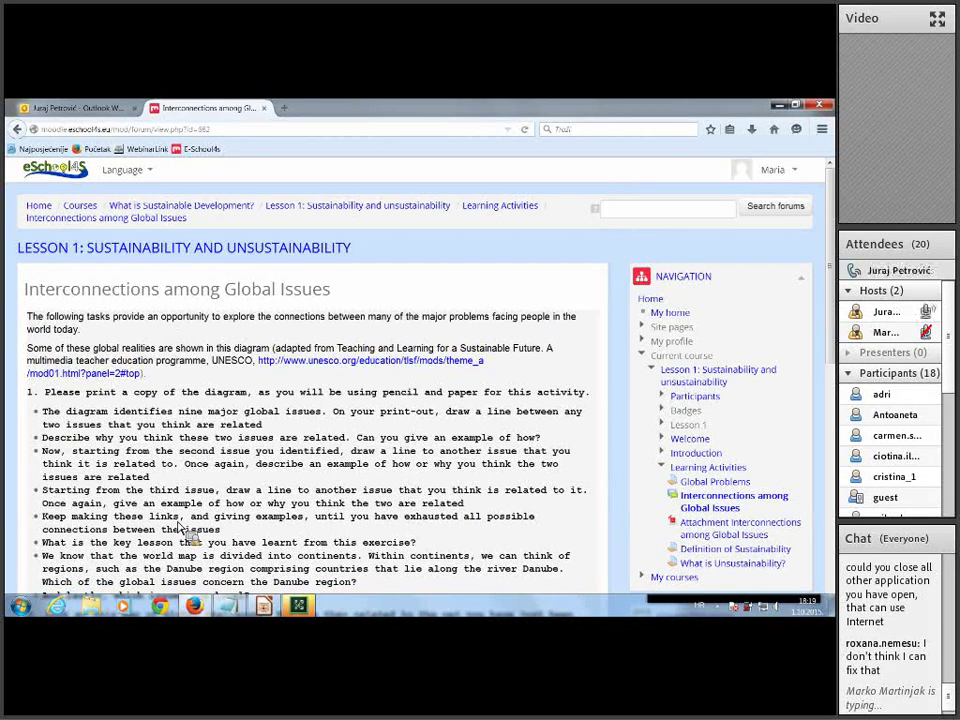
scroll(476, 312, "down", 5)
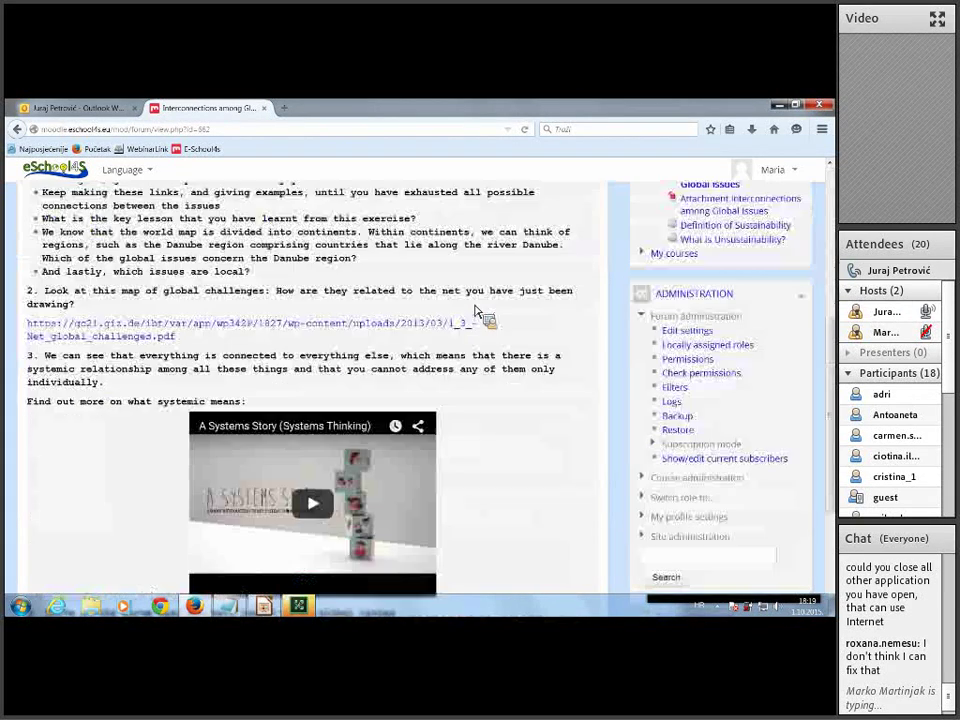
scroll(476, 312, "down", 3)
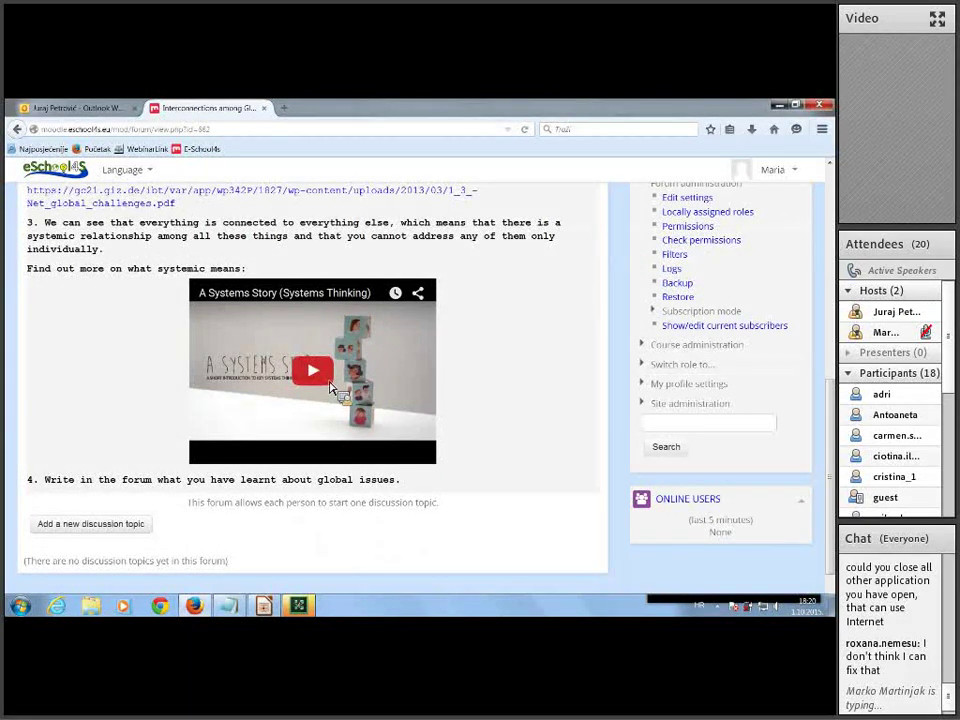
scroll(330, 388, "up", 3)
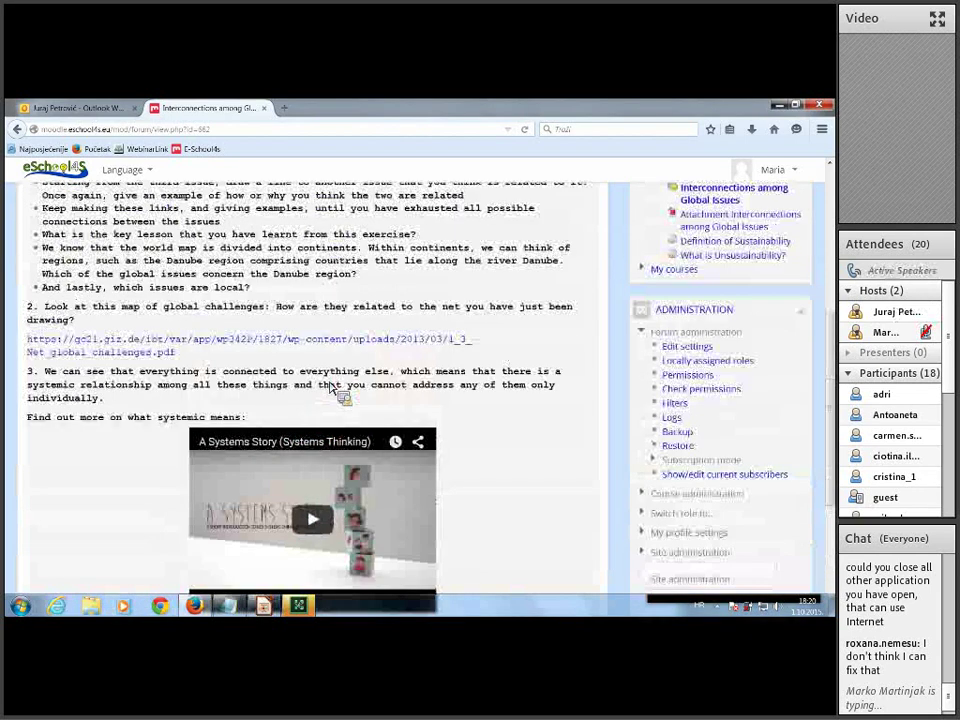
scroll(330, 388, "up", 5)
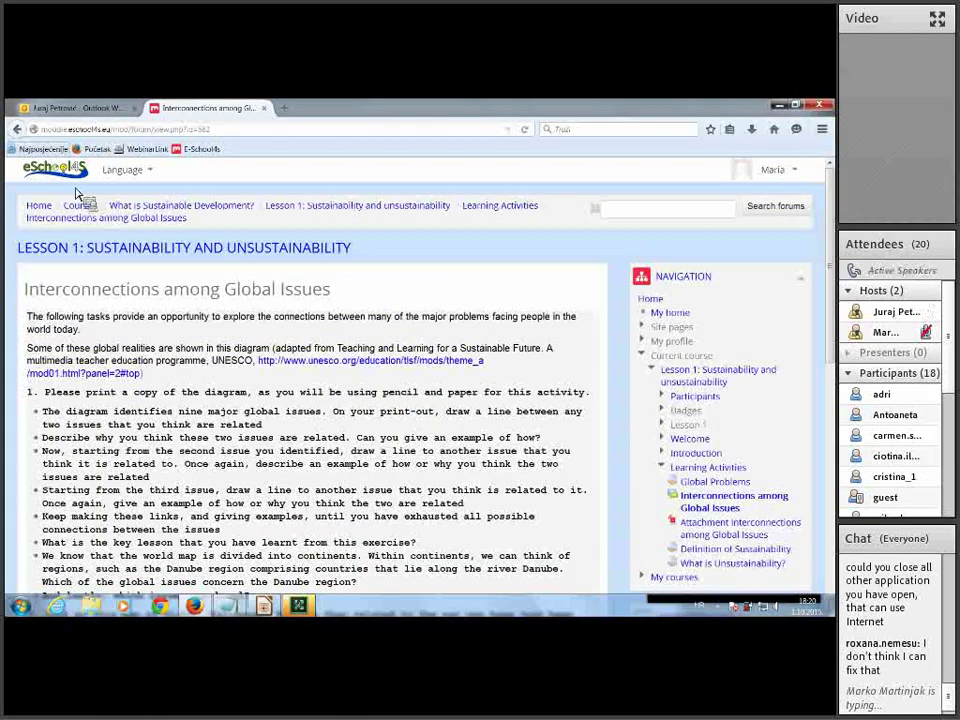
Go back from the Lesson 1 forum to the What is Sustainable Development? category page
left_click(16, 130)
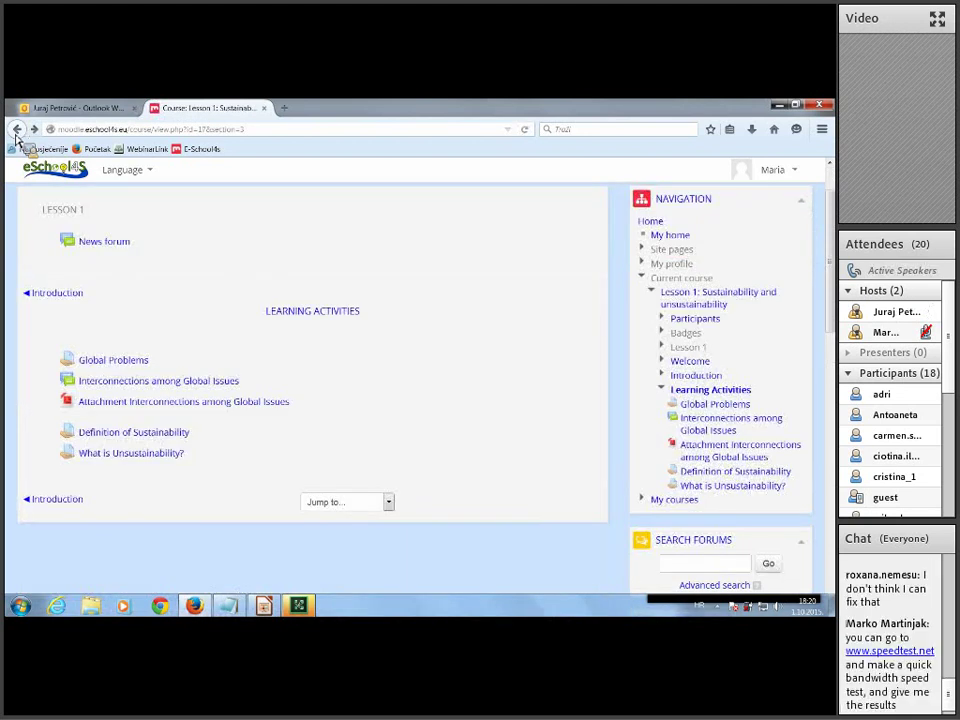
left_click(16, 133)
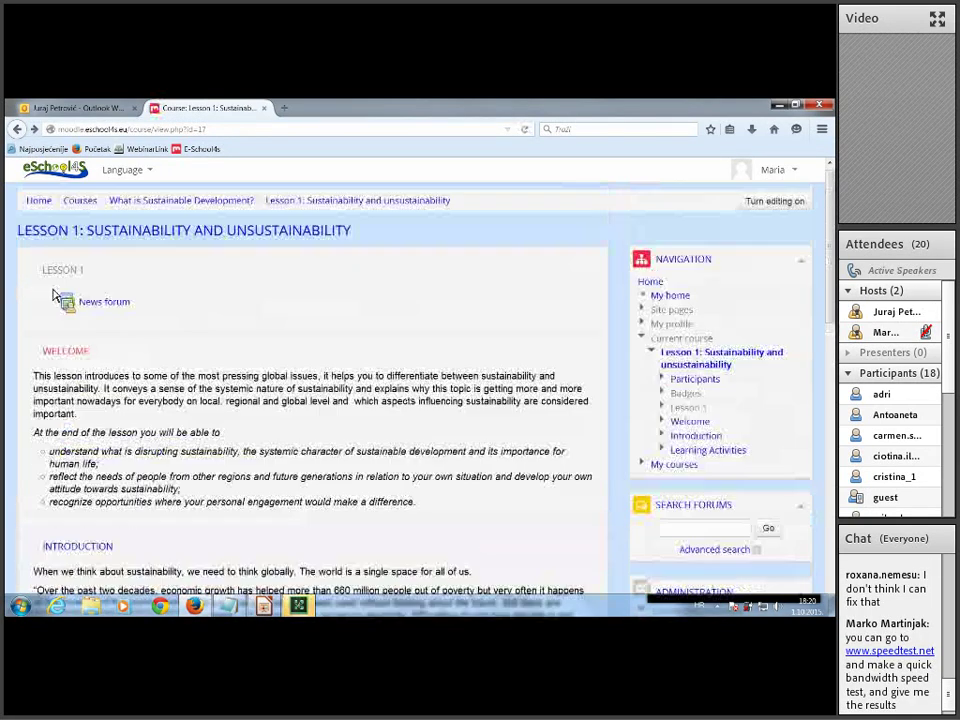
left_click(16, 129)
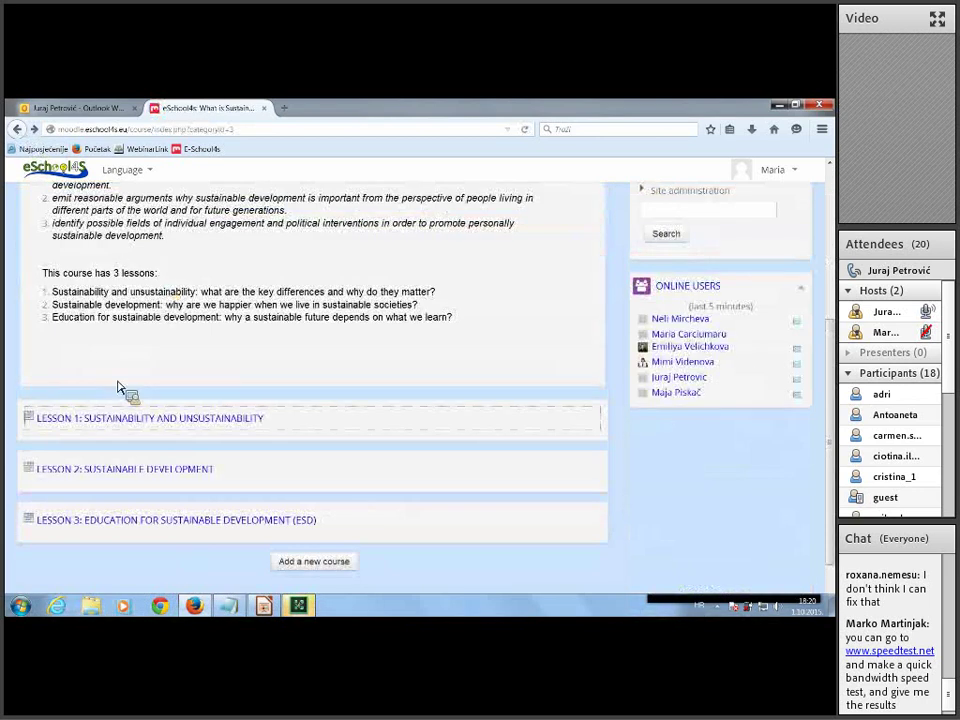
Open Lesson 2: Sustainable development, read its welcome and introduction, and open its Learning Activities section
left_click(137, 476)
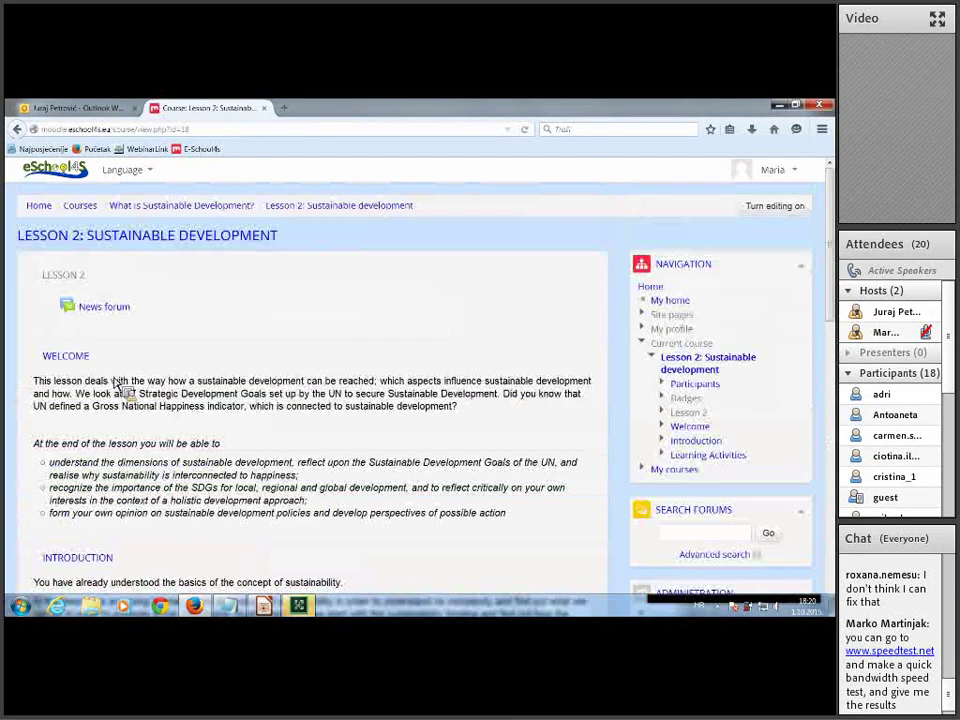
scroll(81, 343, "down", 1)
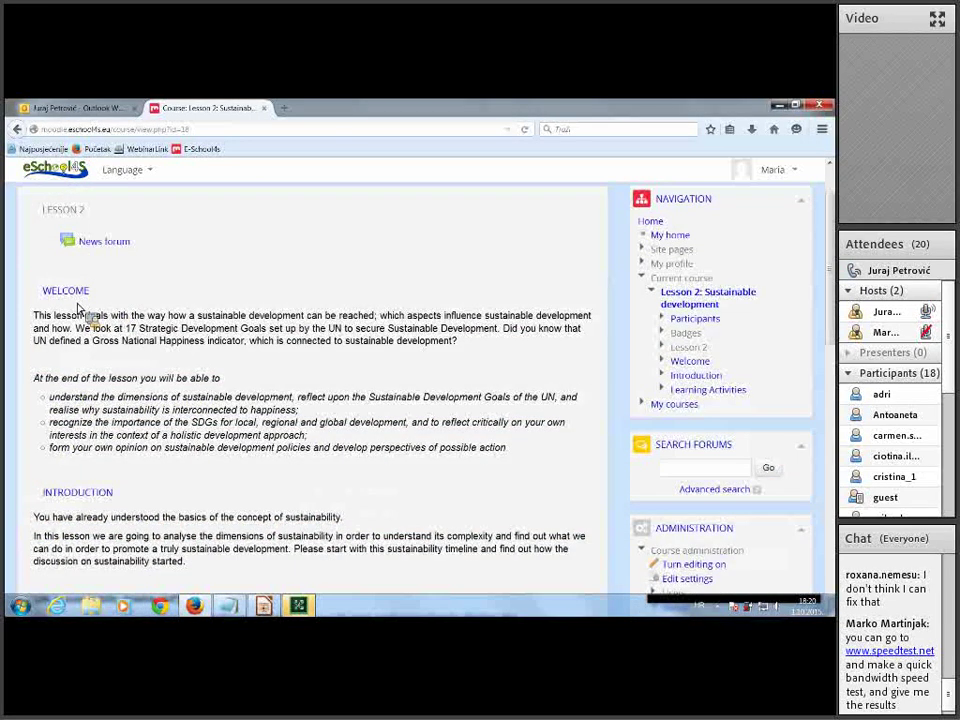
scroll(108, 425, "down", 4)
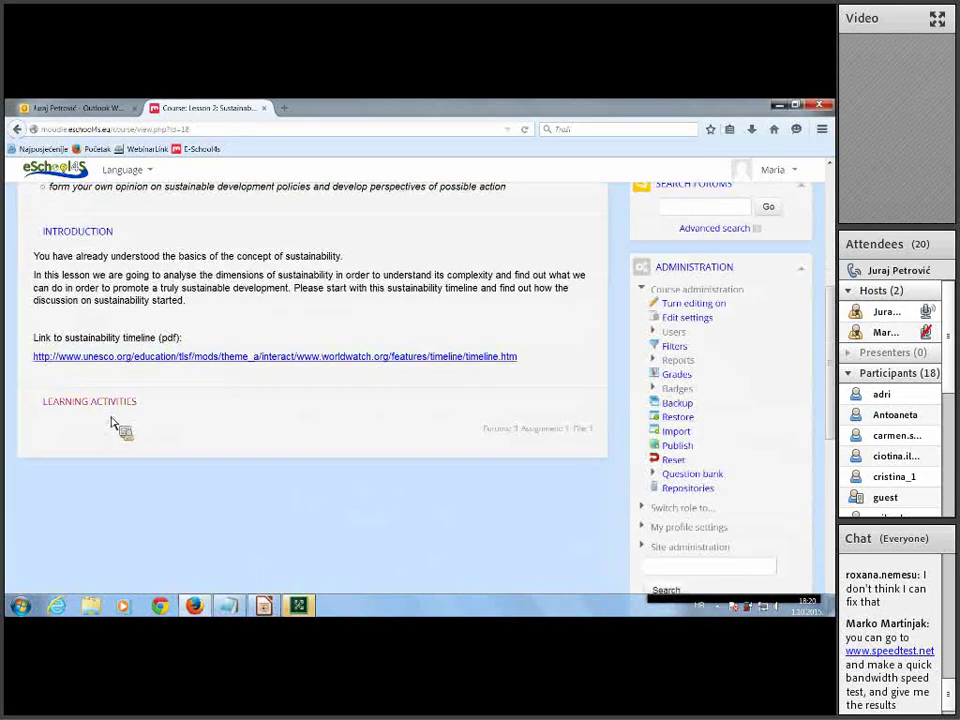
left_click(115, 408)
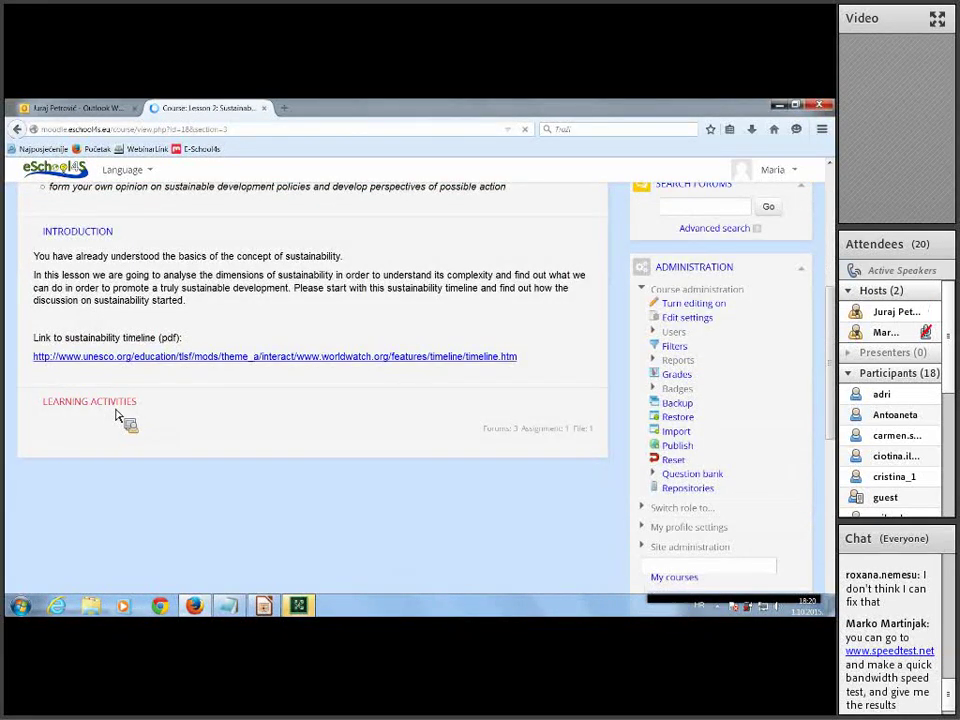
scroll(103, 396, "down", 1)
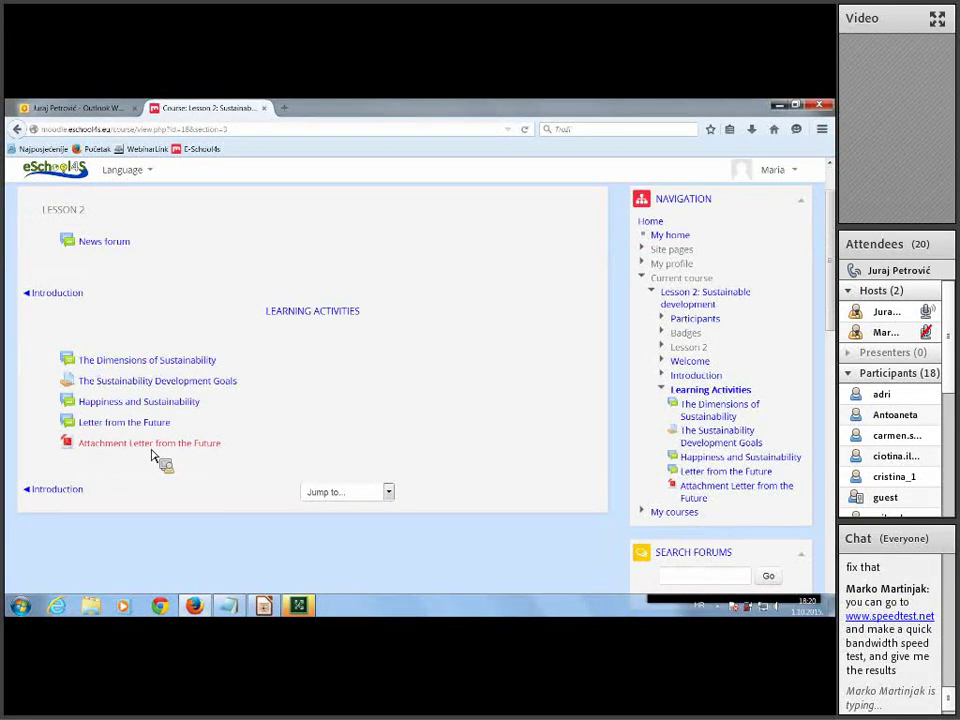
Open the Happiness and Sustainability forum of Lesson 2 and look through its text, links and discussion tasks
left_click(169, 403)
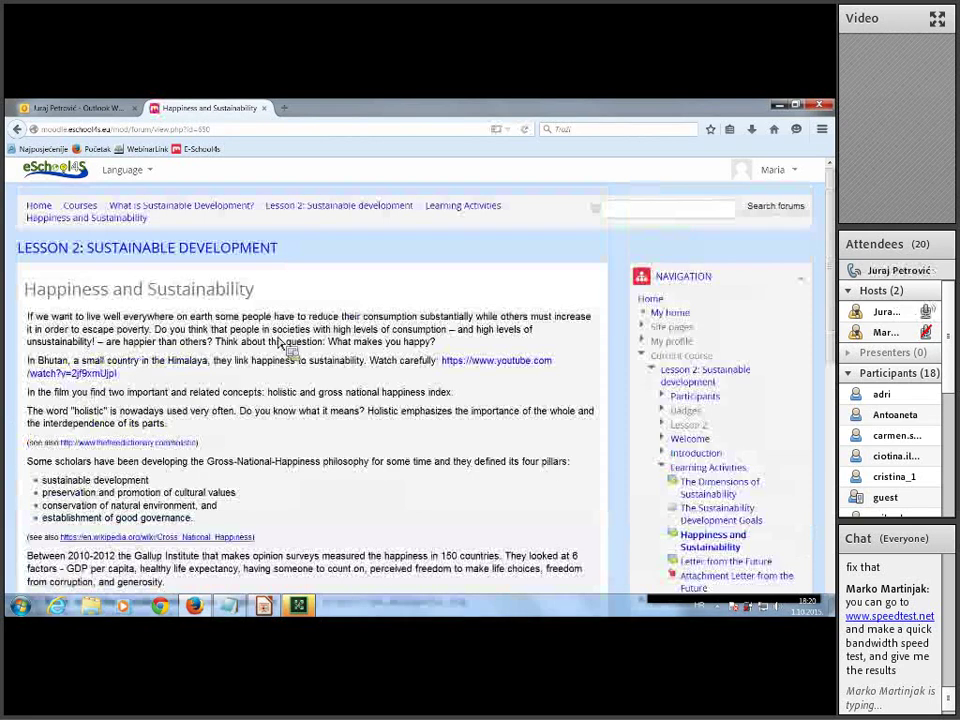
scroll(295, 335, "down", 1)
scroll(295, 333, "down", 3)
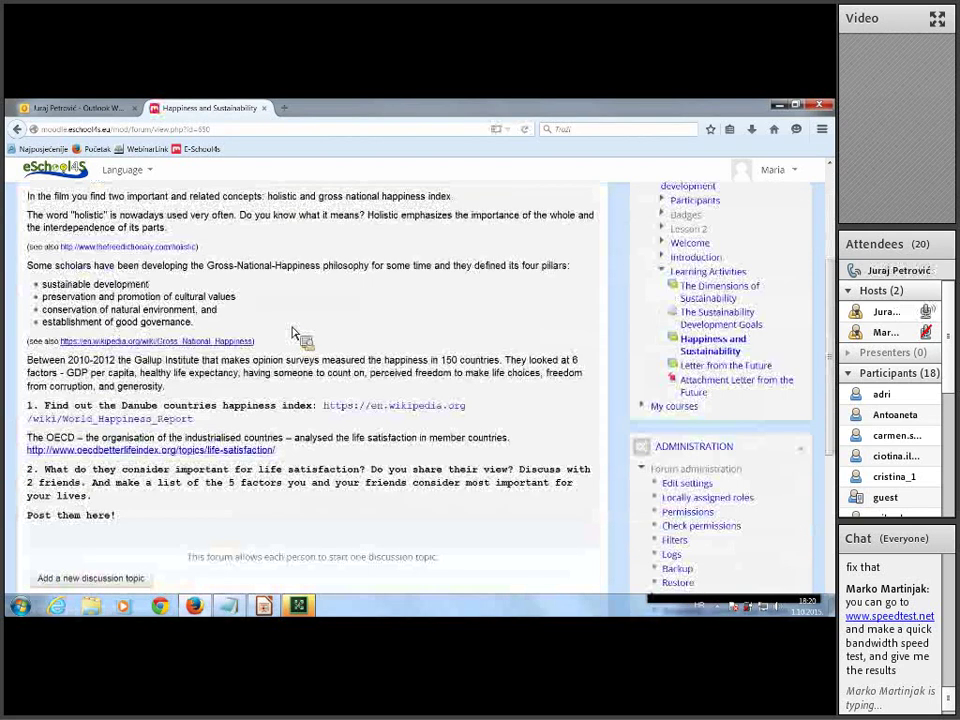
scroll(295, 335, "up", 1)
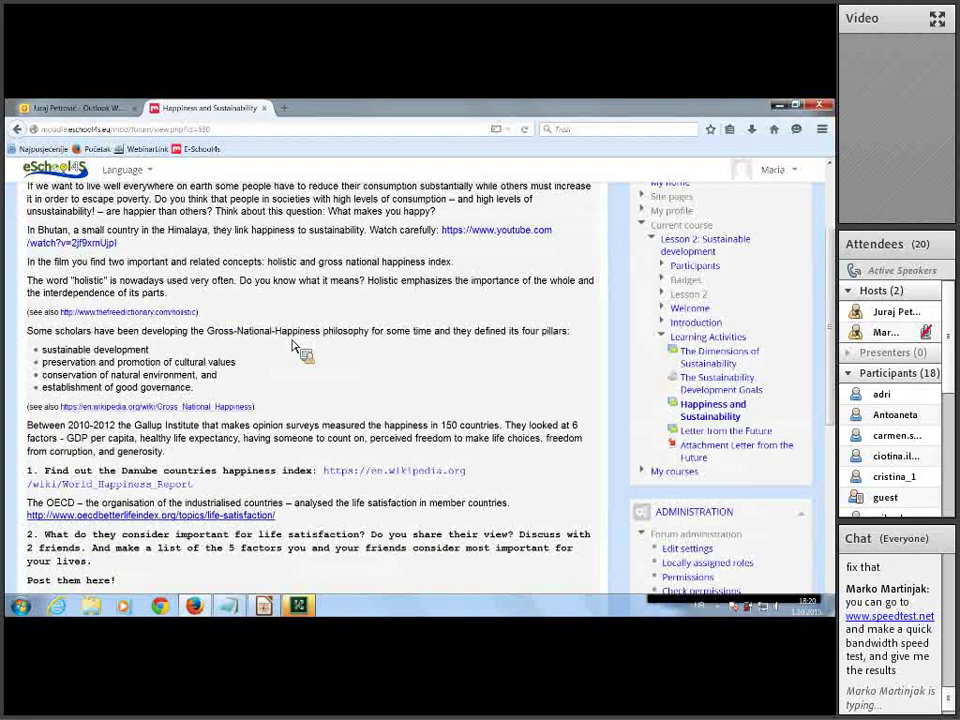
scroll(309, 388, "up", 3)
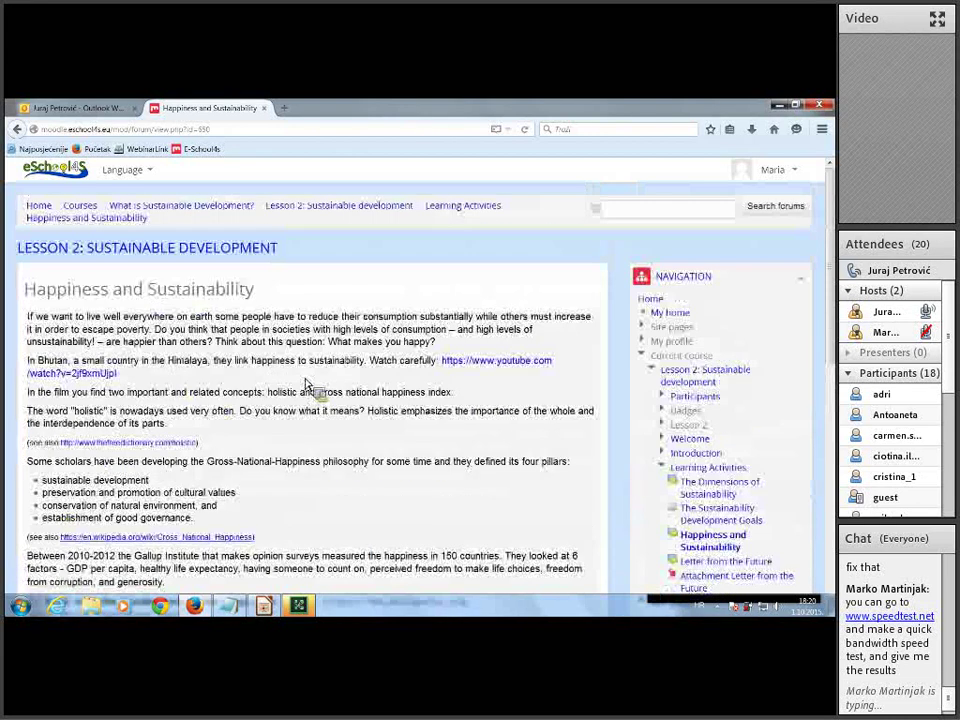
Go back from the Happiness and Sustainability forum to the What is Sustainable Development? category page
key("alt+Left")
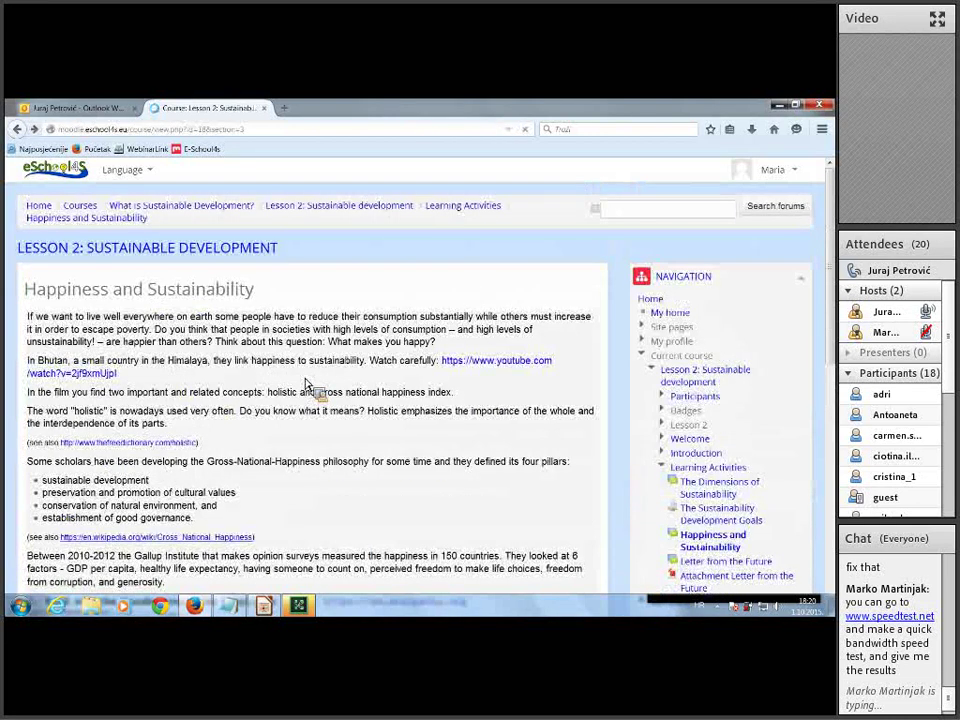
key("alt+Left")
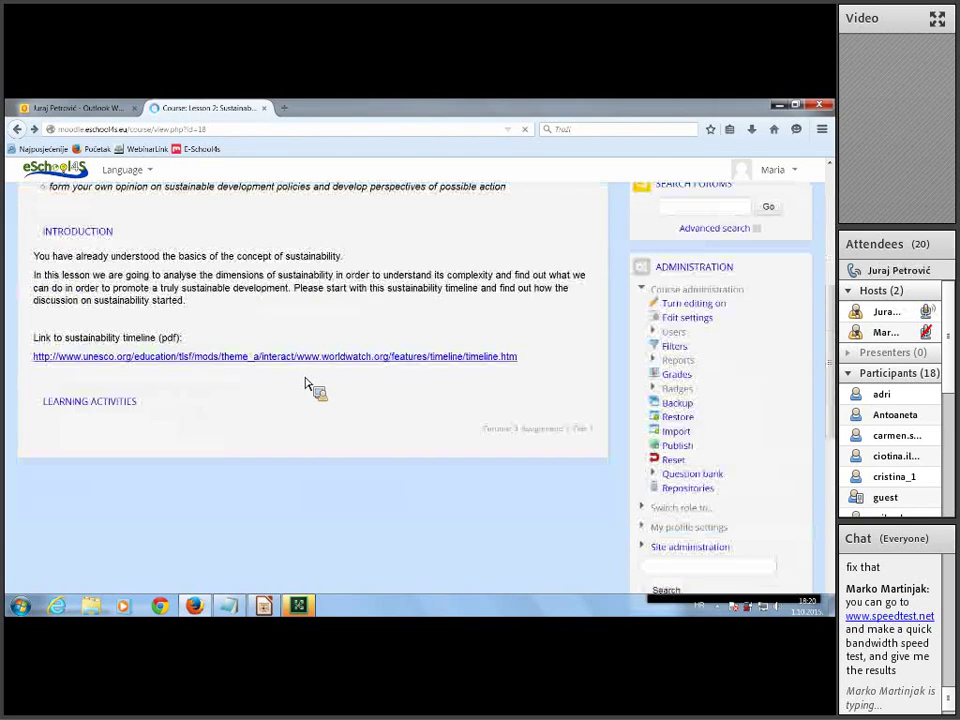
left_click(17, 129)
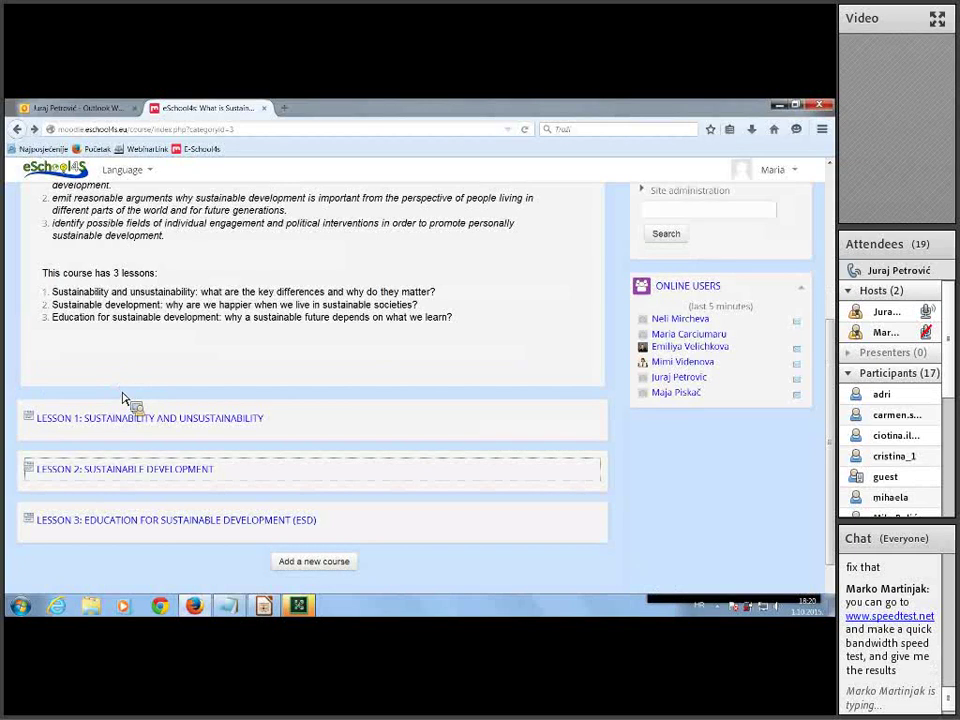
Open Lesson 3: Education for Sustainable Development (ESD), read its welcome and introduction, and open its Learning Activities section
left_click_drag(122, 398, 96, 540)
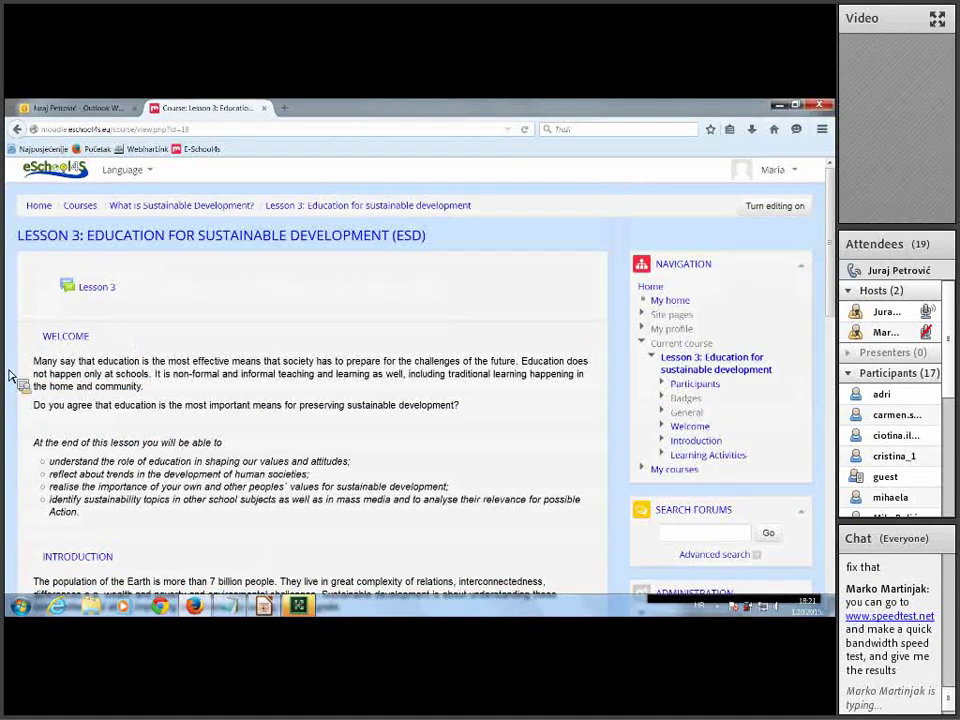
scroll(12, 383, "down", 3)
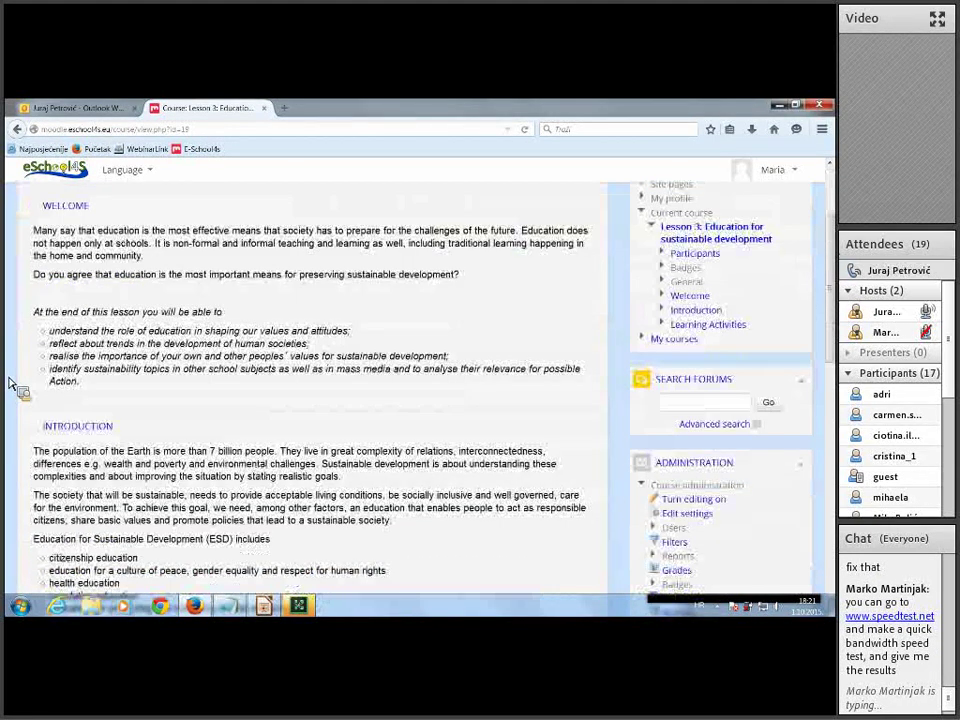
scroll(12, 383, "down", 6)
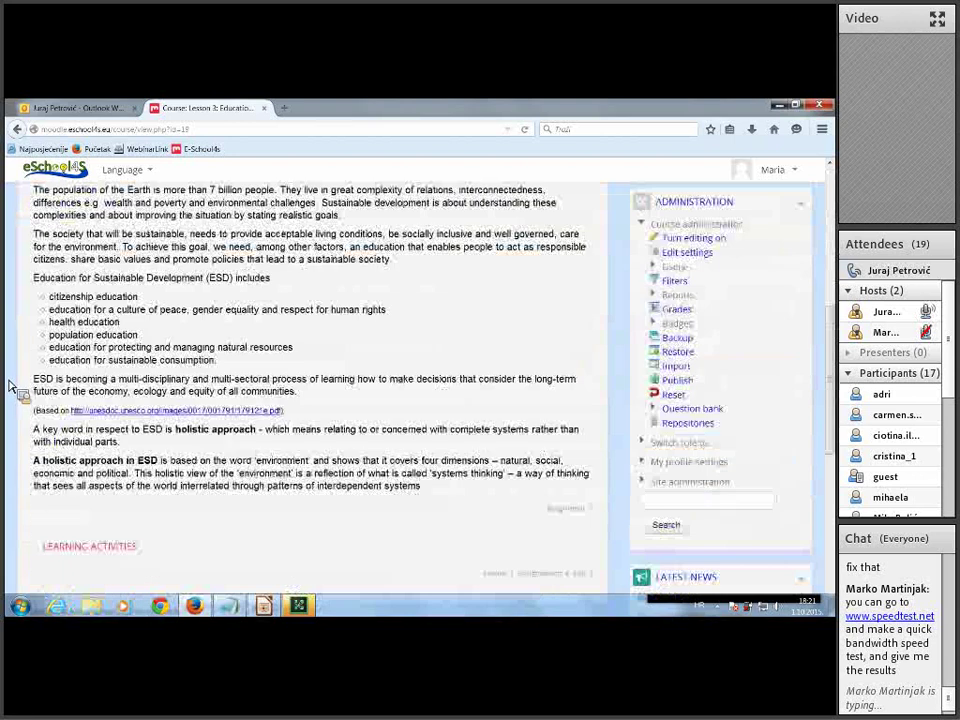
left_click(117, 552)
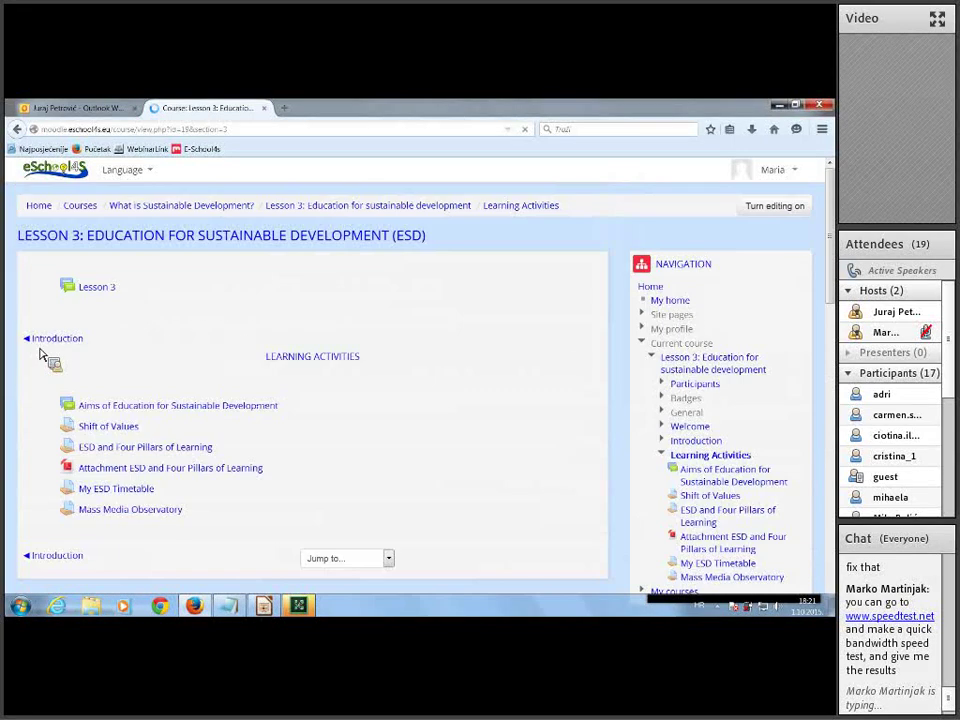
Open the Aims of Education for Sustainable Development forum of Lesson 3 and look through its text, video link and discussion tasks
scroll(46, 327, "down", 2)
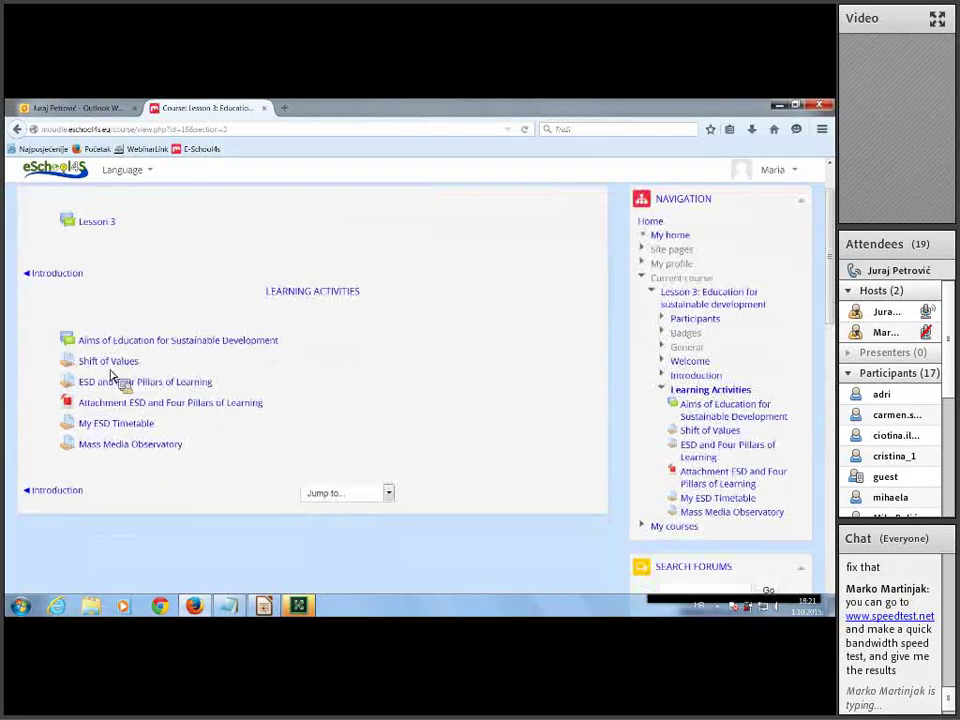
left_click(158, 349)
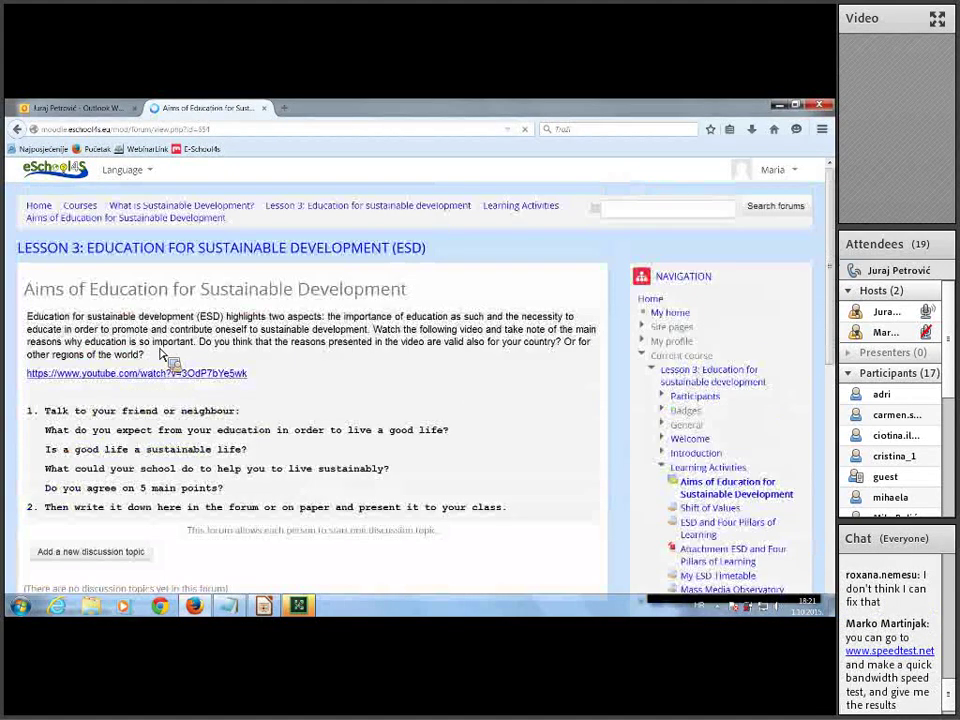
scroll(282, 350, "down", 2)
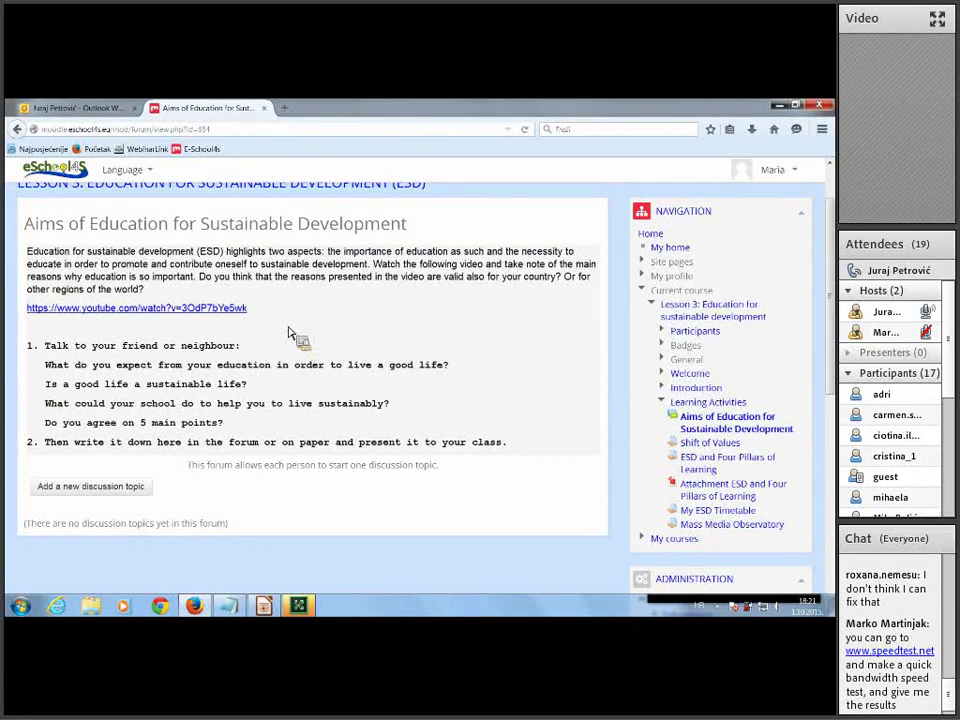
Go back from the Lesson 3 forum to the site's front page with the course categories
key("alt+Left")
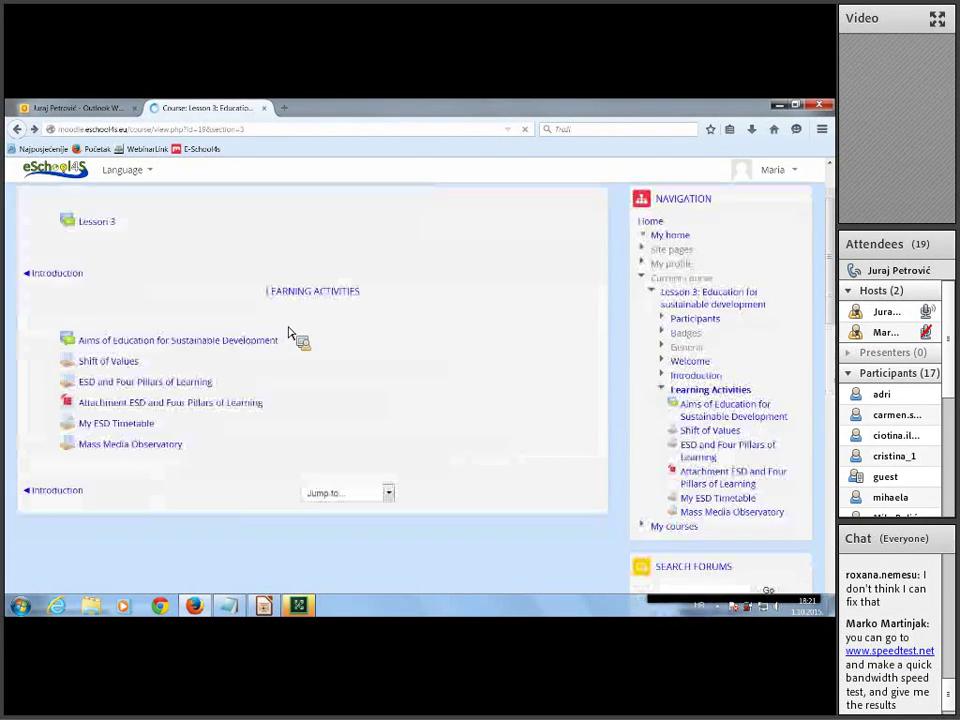
key("alt+Left")
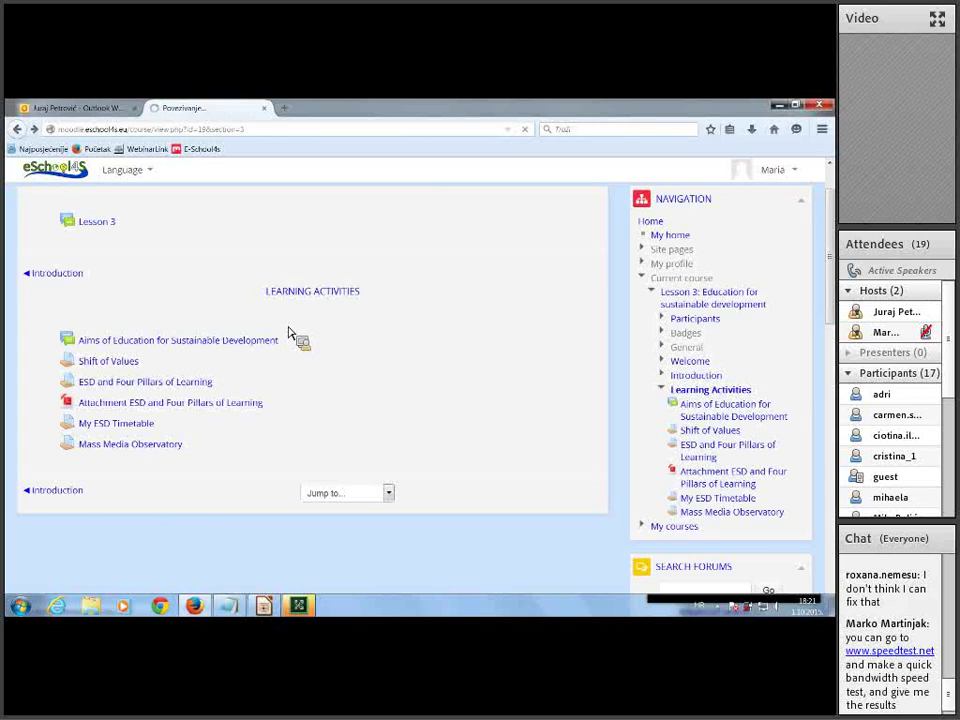
key("alt+Left")
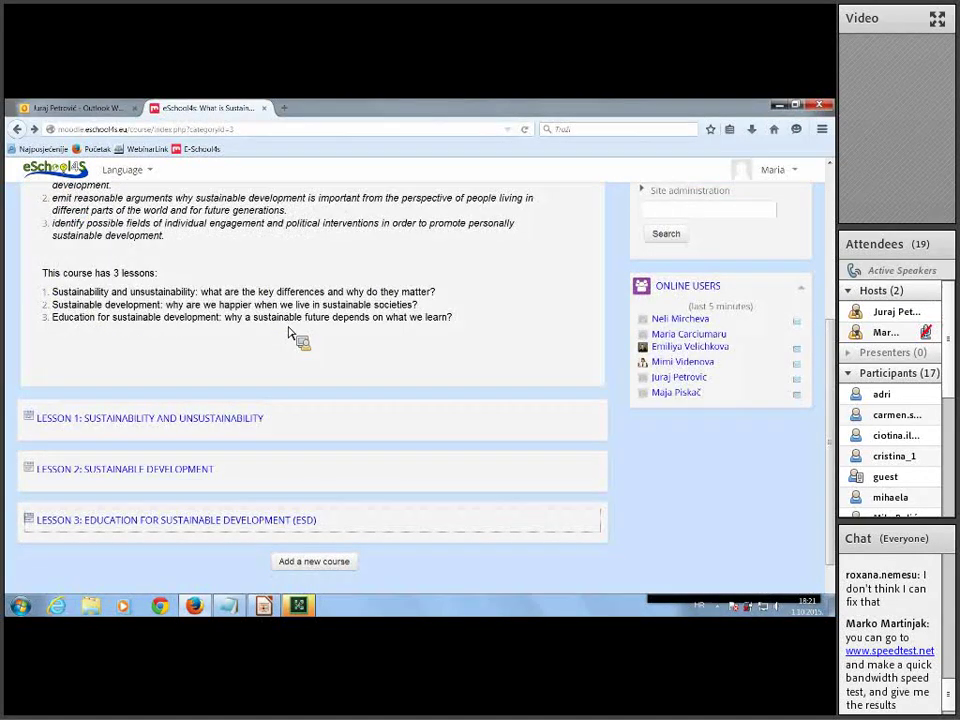
key("alt+Left")
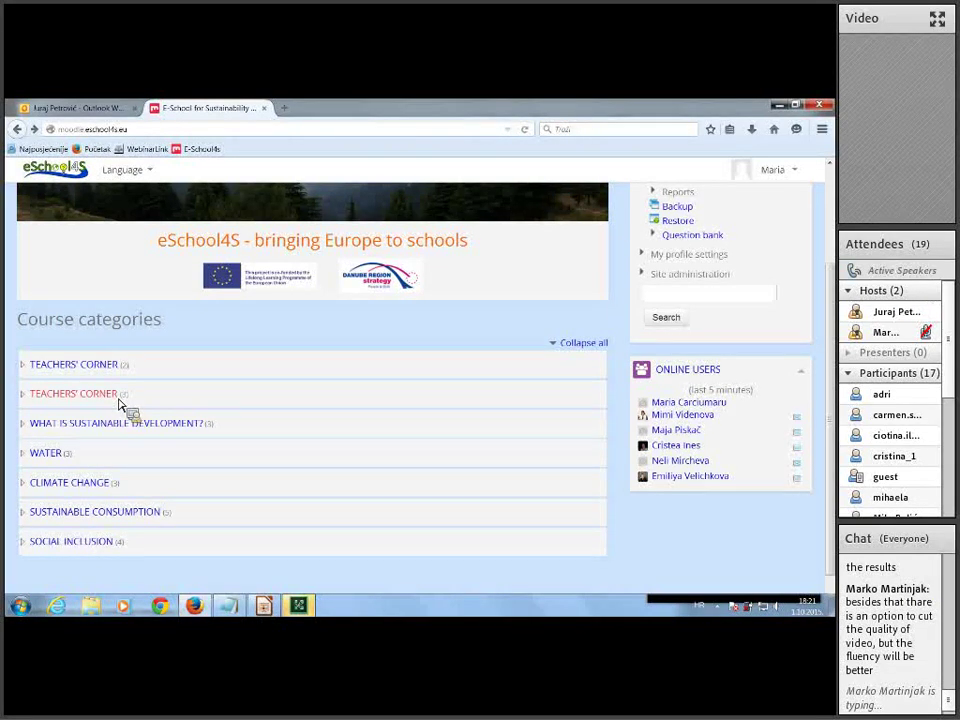
Open the first Teachers' Corner category and enter the Teachers' Corner for eSchool4S course
left_click(122, 400)
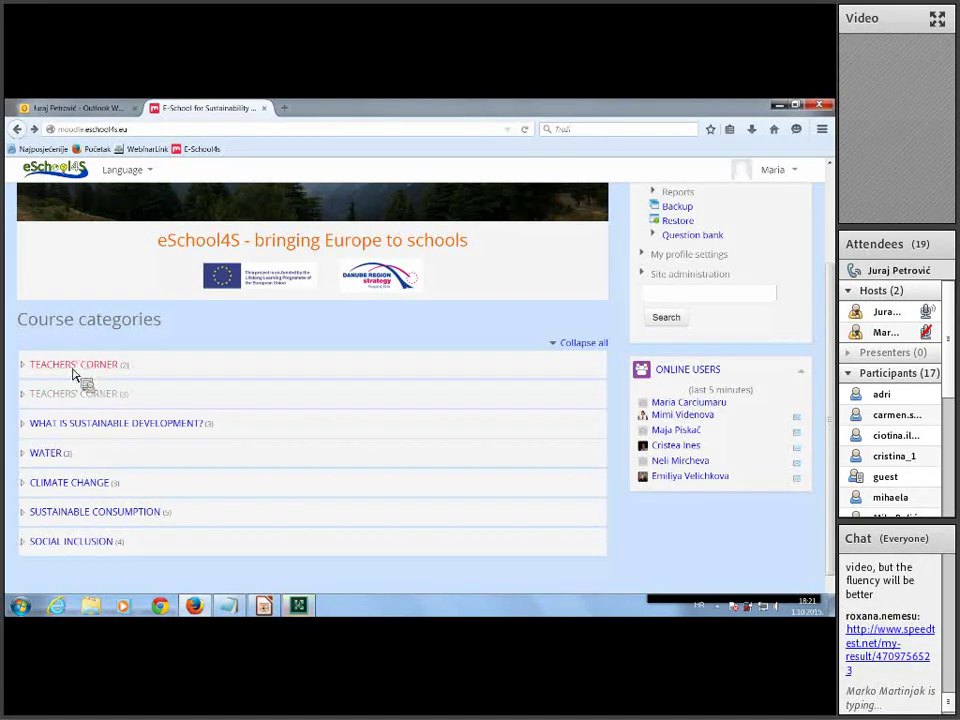
left_click(72, 365)
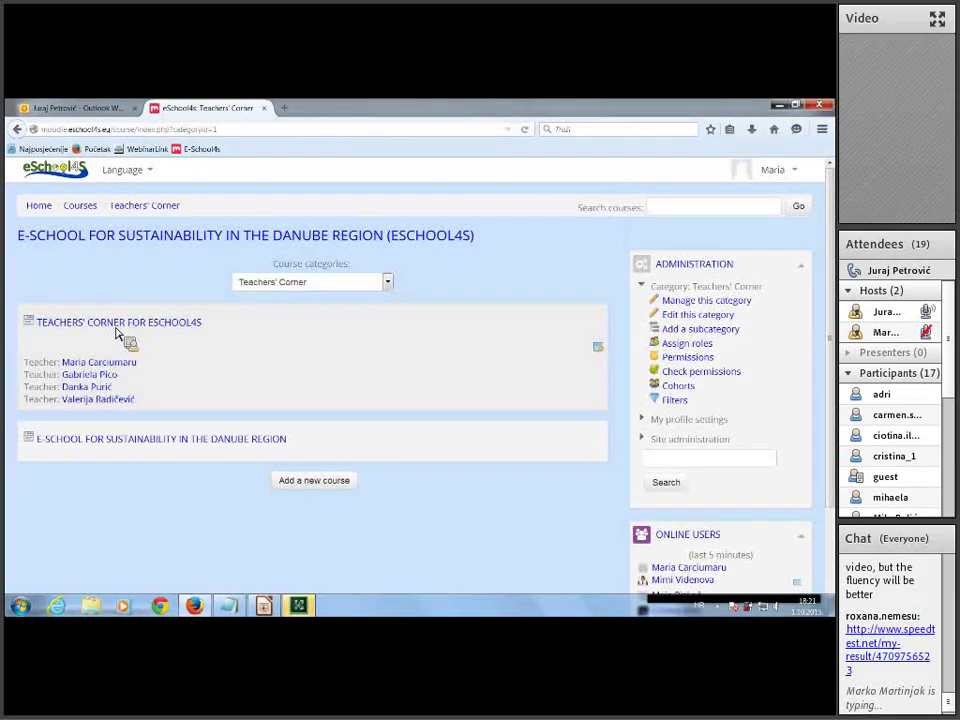
left_click(116, 326)
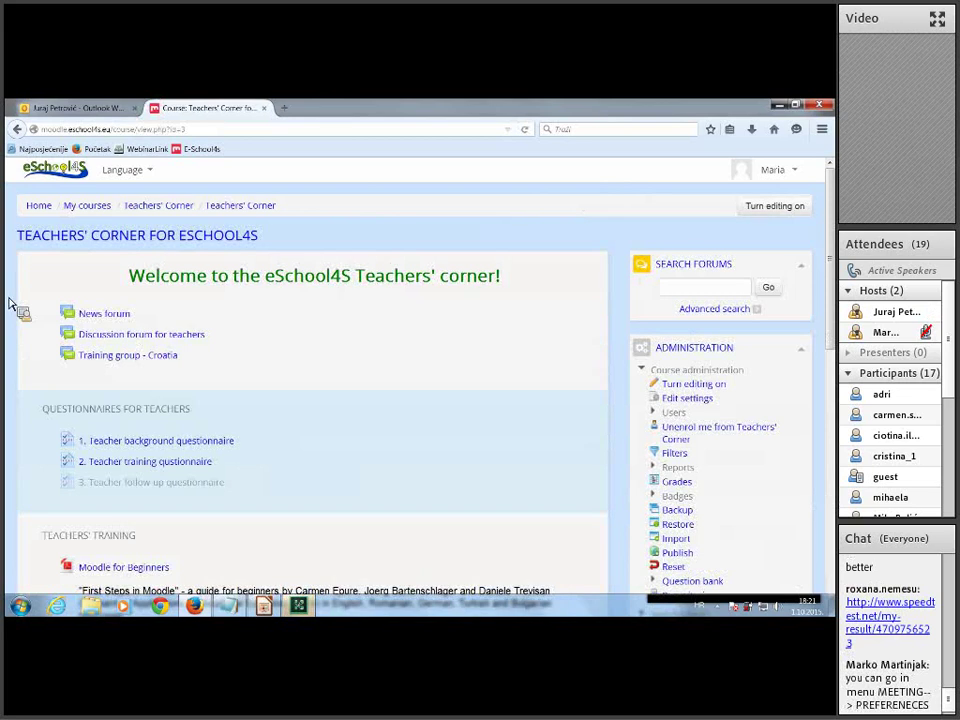
View the Teacher background questionnaire page and return to the Teachers' Corner course page
scroll(37, 398, "down", 1)
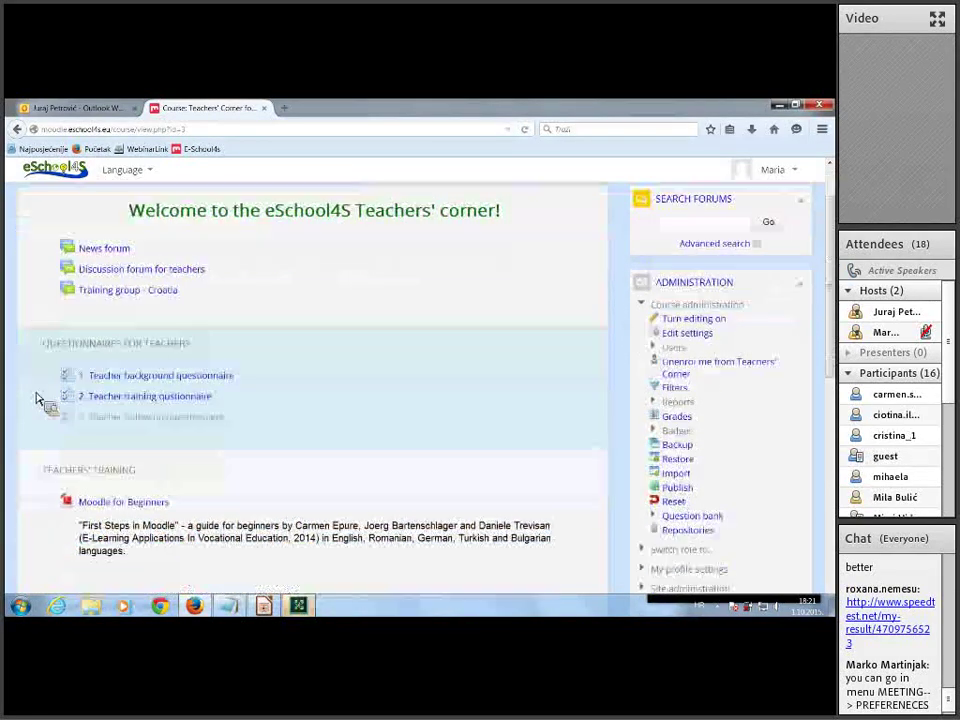
scroll(32, 380, "up", 1)
scroll(150, 336, "down", 1)
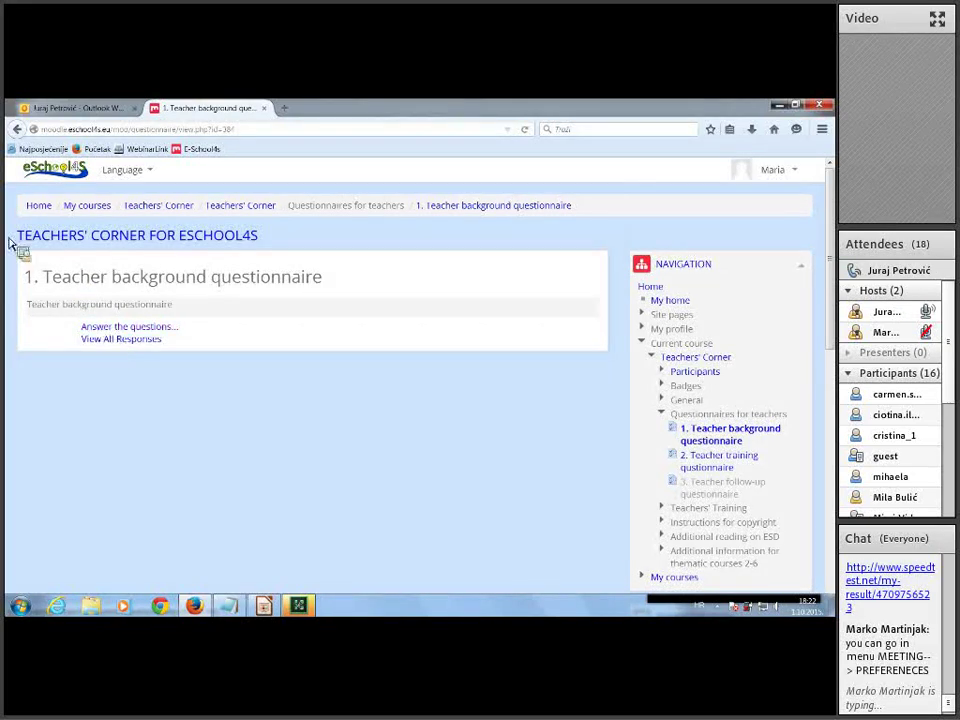
left_click(17, 130)
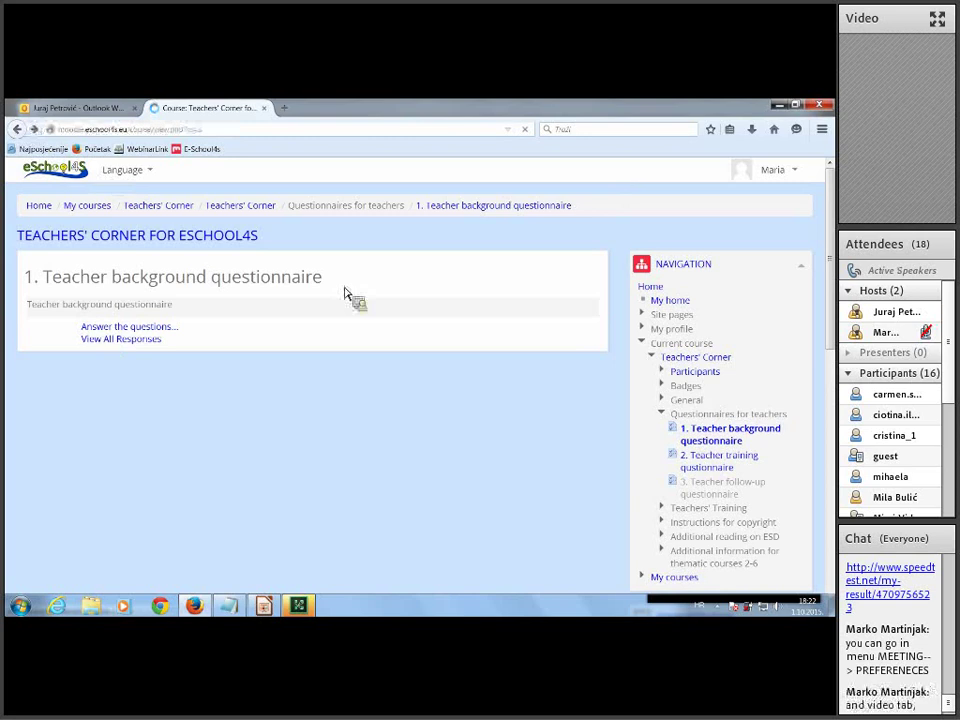
Look through the course page's sections on questionnaires, teachers' training, copyright instructions, additional ESD reading and thematic course information
scroll(30, 381, "down", 1)
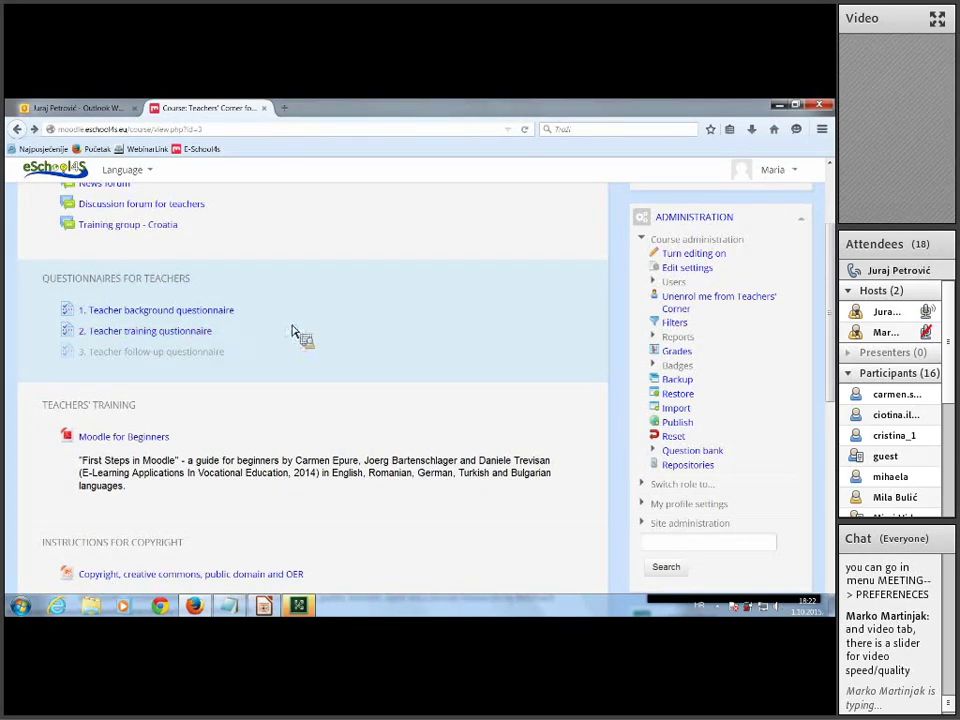
scroll(300, 332, "down", 1)
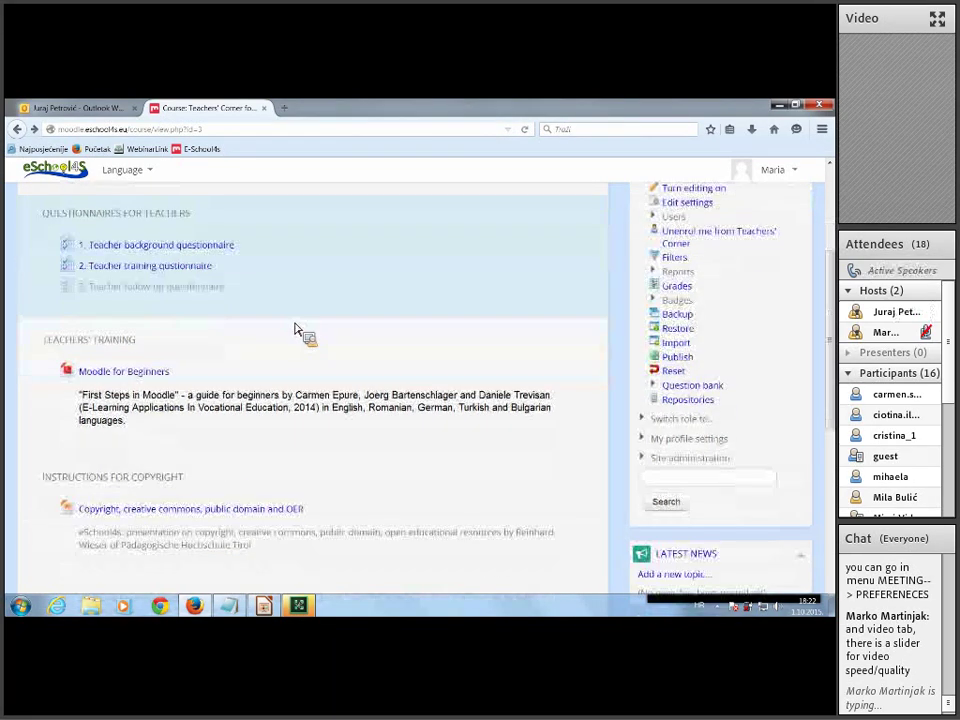
scroll(200, 333, "down", 1)
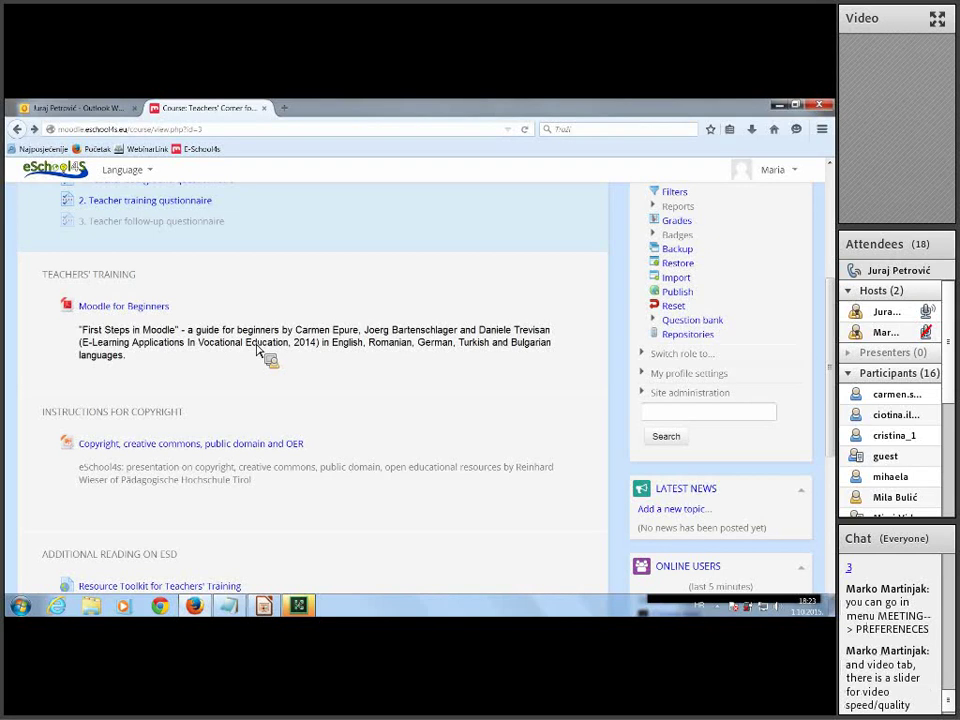
scroll(257, 349, "down", 1)
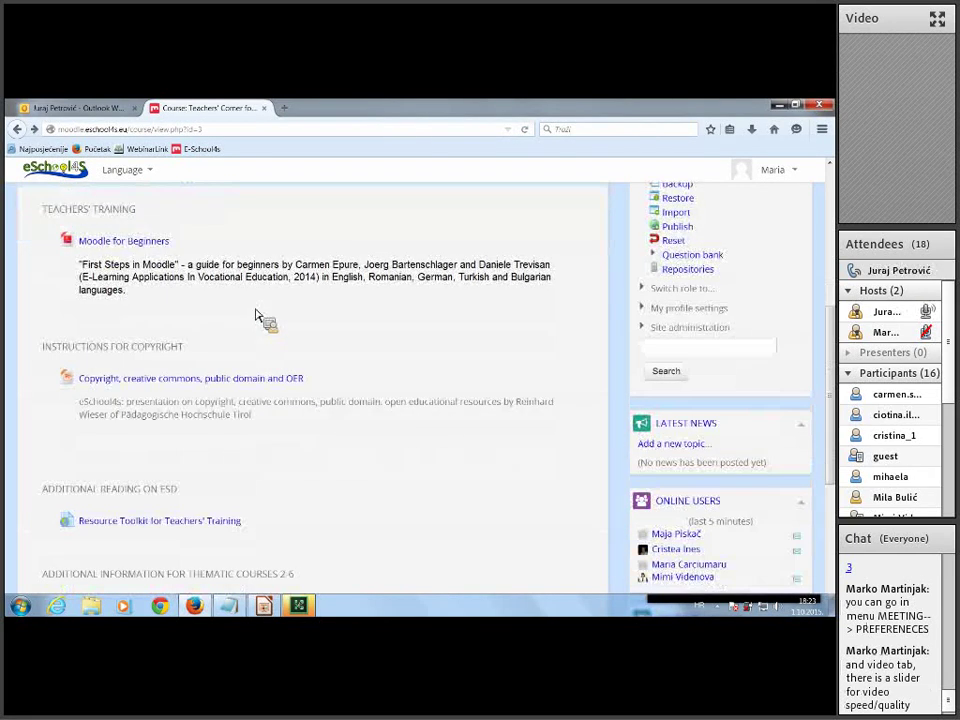
scroll(41, 315, "down", 1)
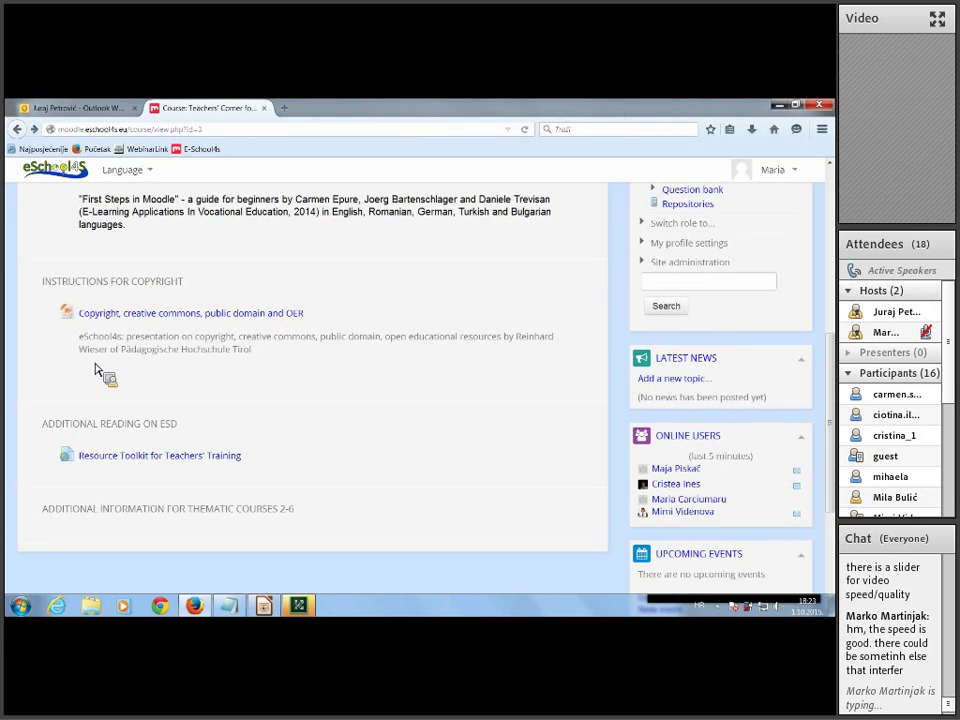
scroll(95, 370, "down", 3)
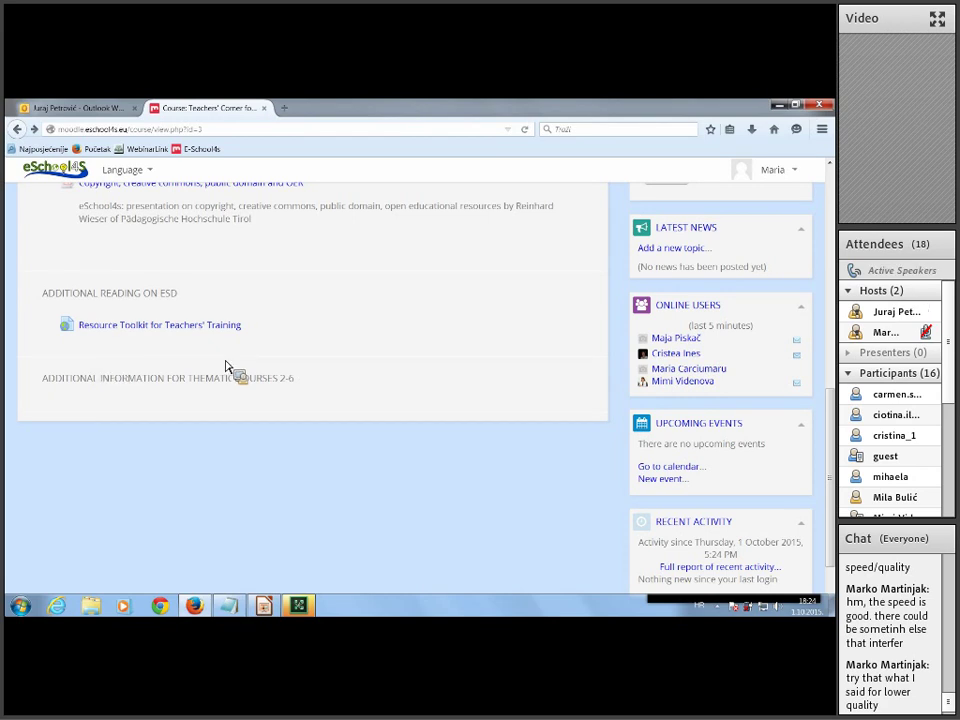
scroll(224, 370, "up", 5)
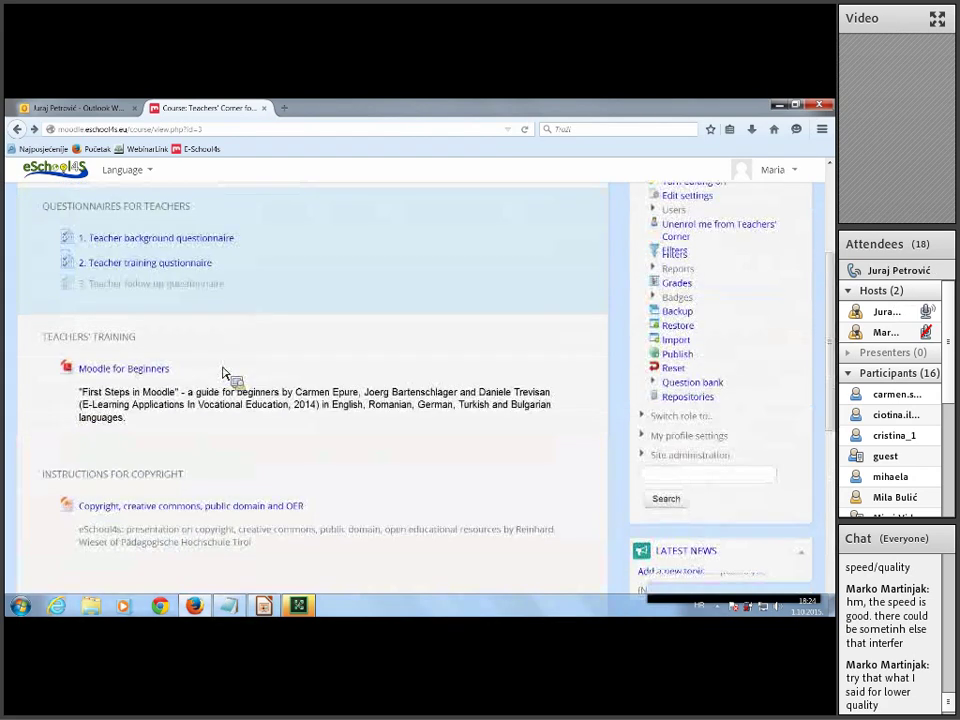
scroll(224, 373, "down", 8)
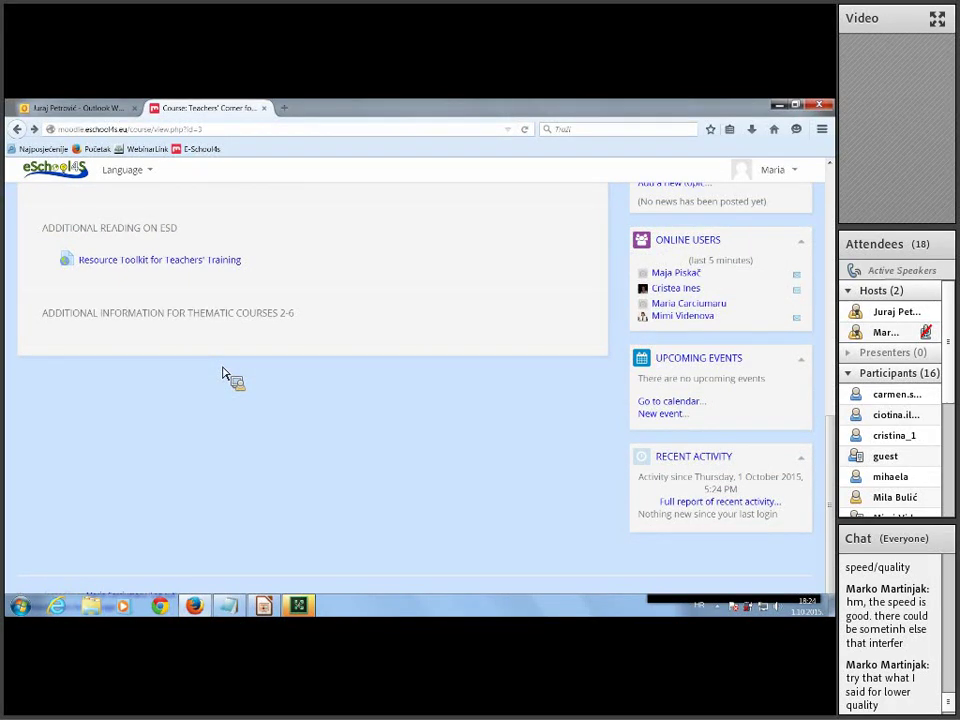
scroll(224, 373, "up", 10)
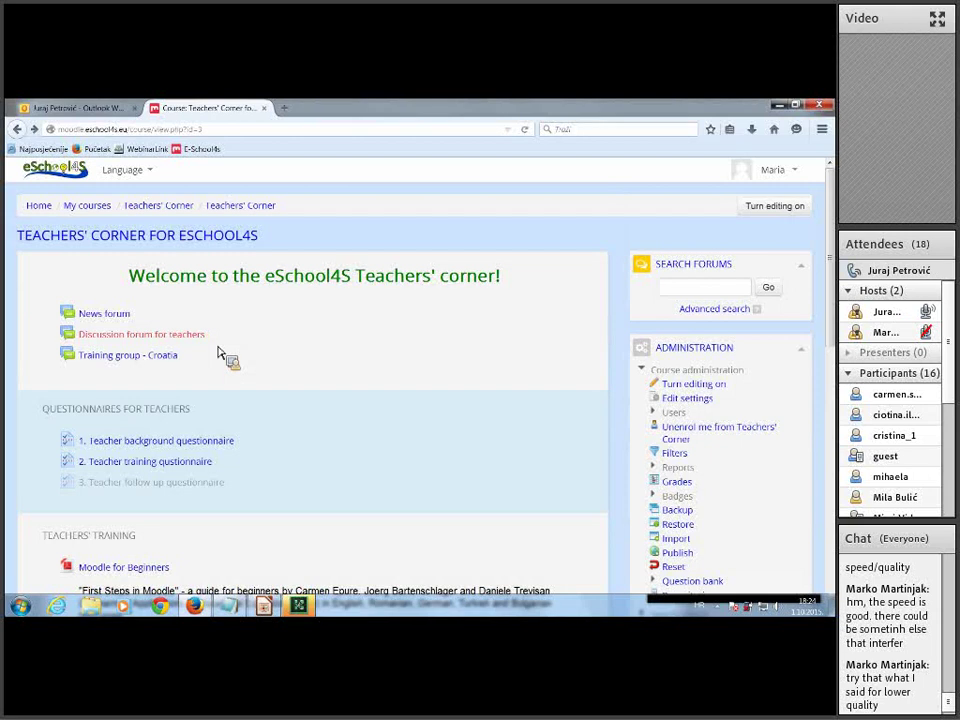
Open the Welcome discussion in the Discussion forum for teachers and read through its opening post and replies
left_click(186, 337)
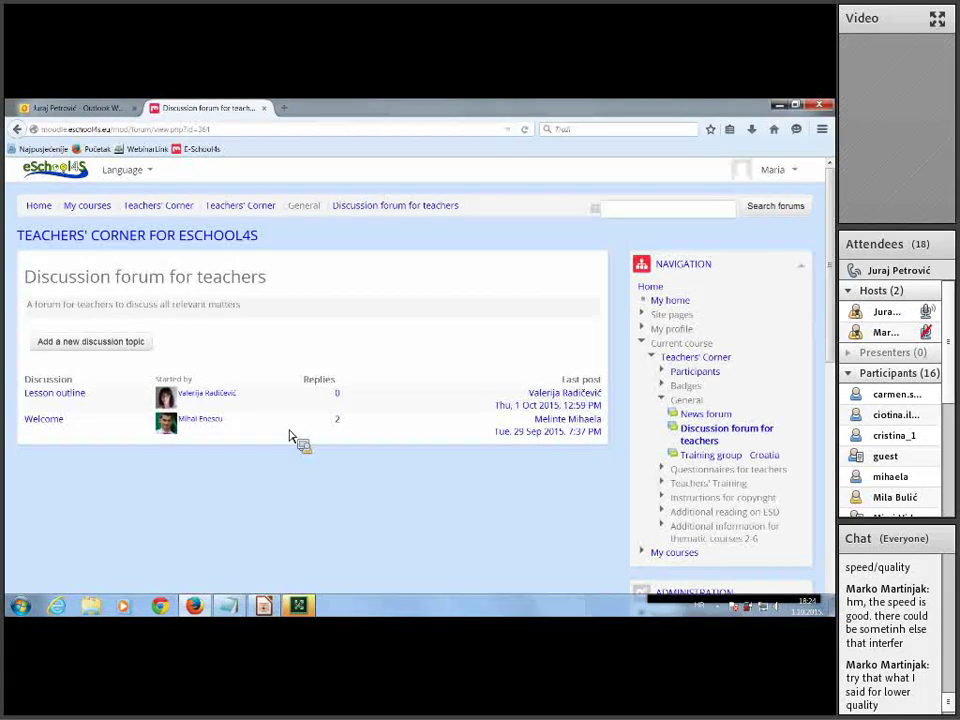
left_click(55, 428)
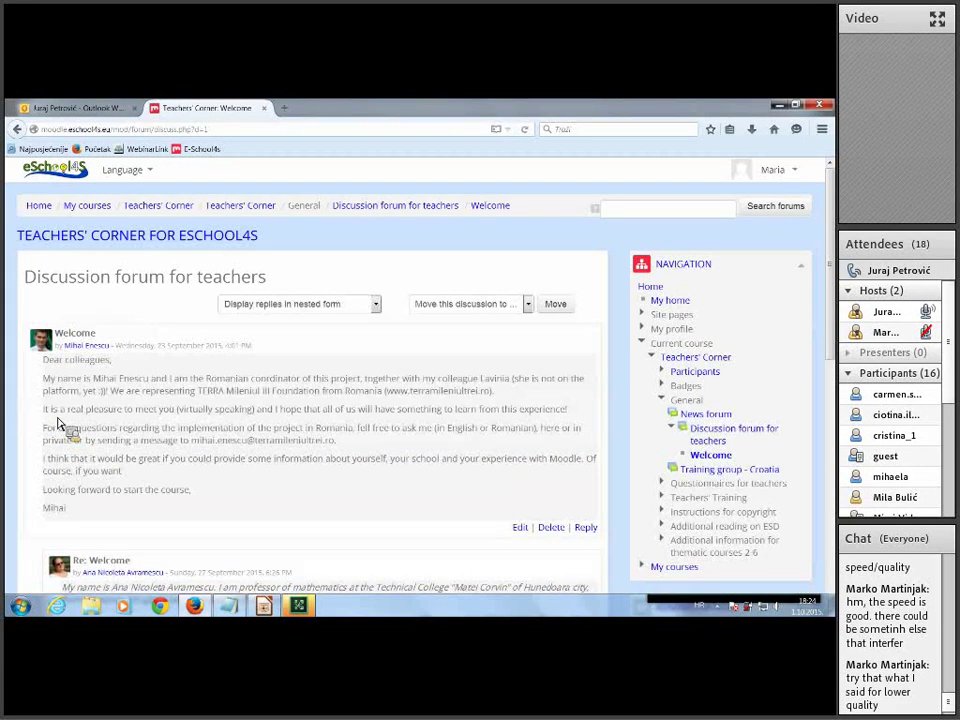
scroll(100, 287, "down", 1)
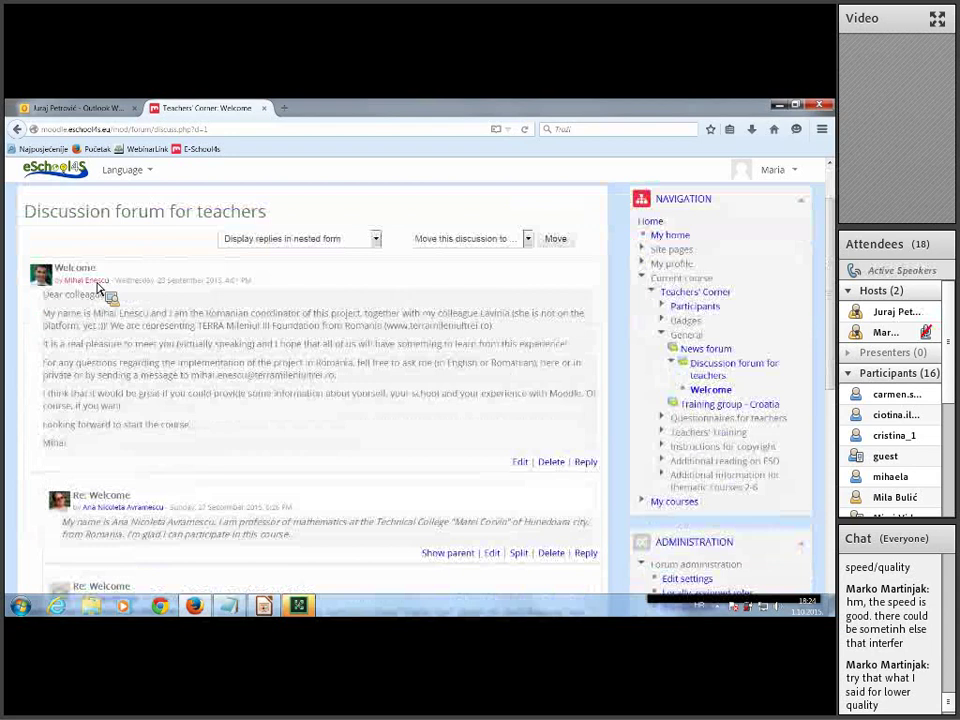
scroll(100, 287, "down", 1)
scroll(100, 287, "down", 1)
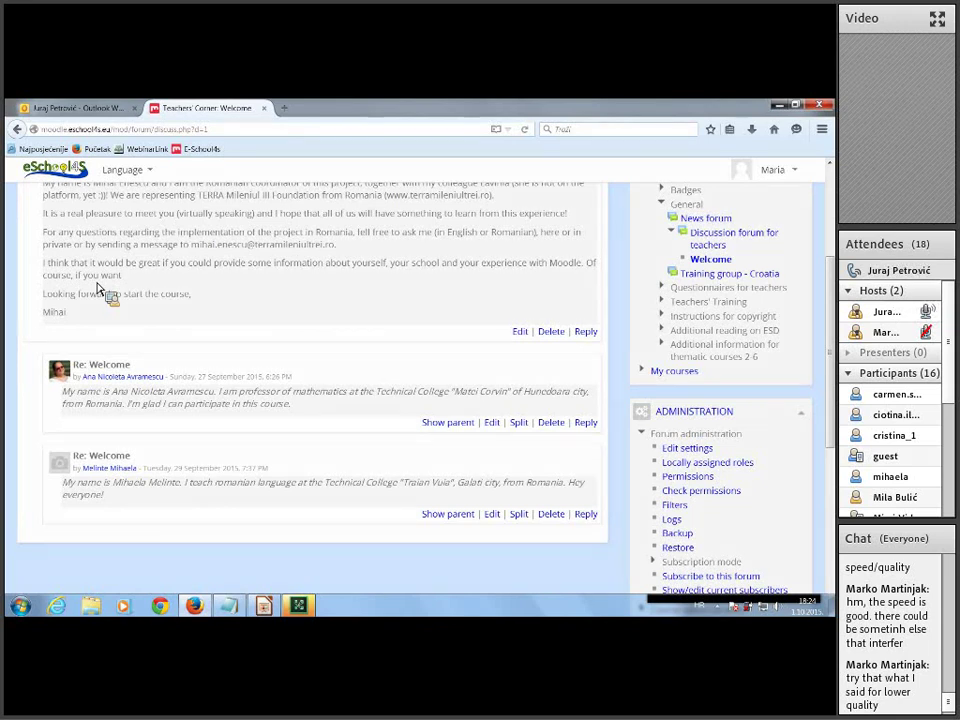
scroll(97, 288, "up", 3)
scroll(97, 288, "down", 3)
scroll(97, 288, "up", 3)
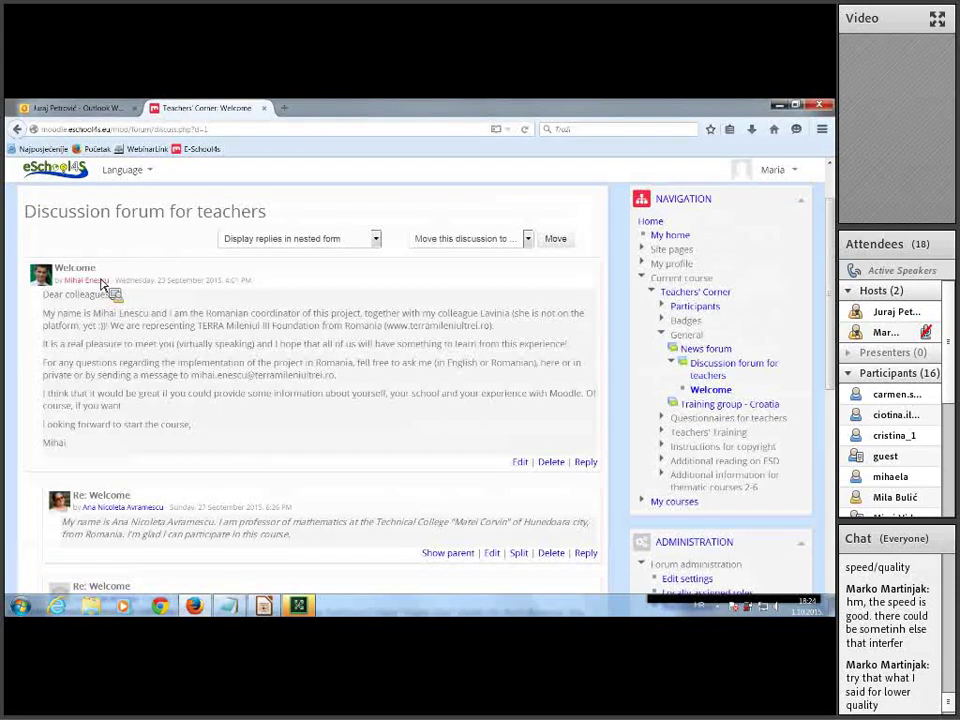
scroll(103, 288, "down", 6)
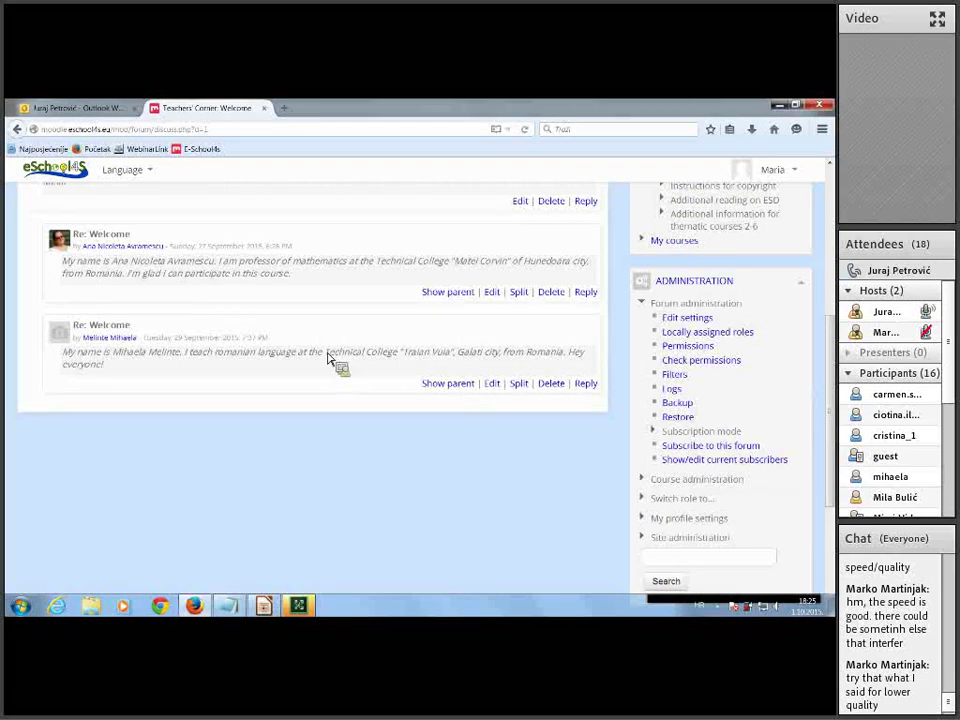
Go back from the Welcome discussion through the teachers' forum to the Teachers' Corner course page
scroll(270, 343, "up", 2)
scroll(260, 332, "up", 5)
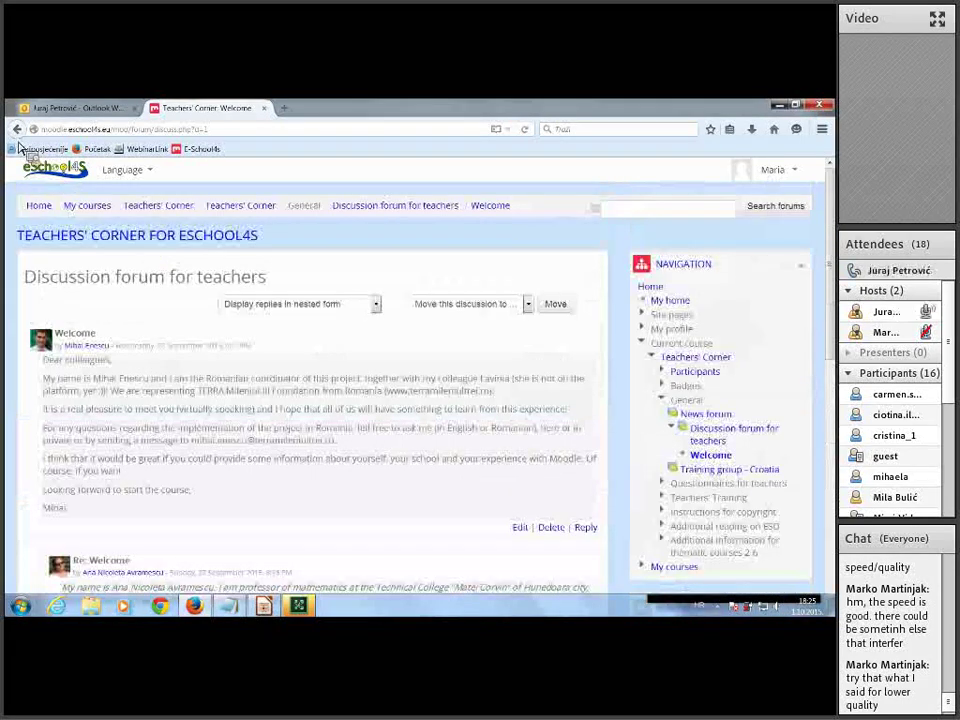
left_click(17, 130)
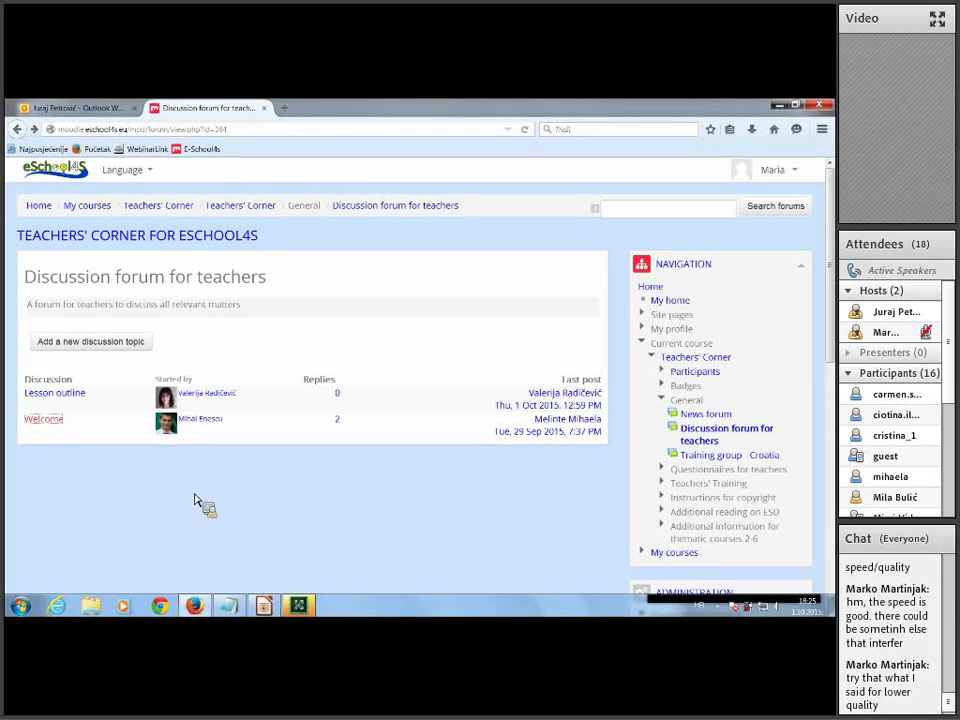
left_click(17, 130)
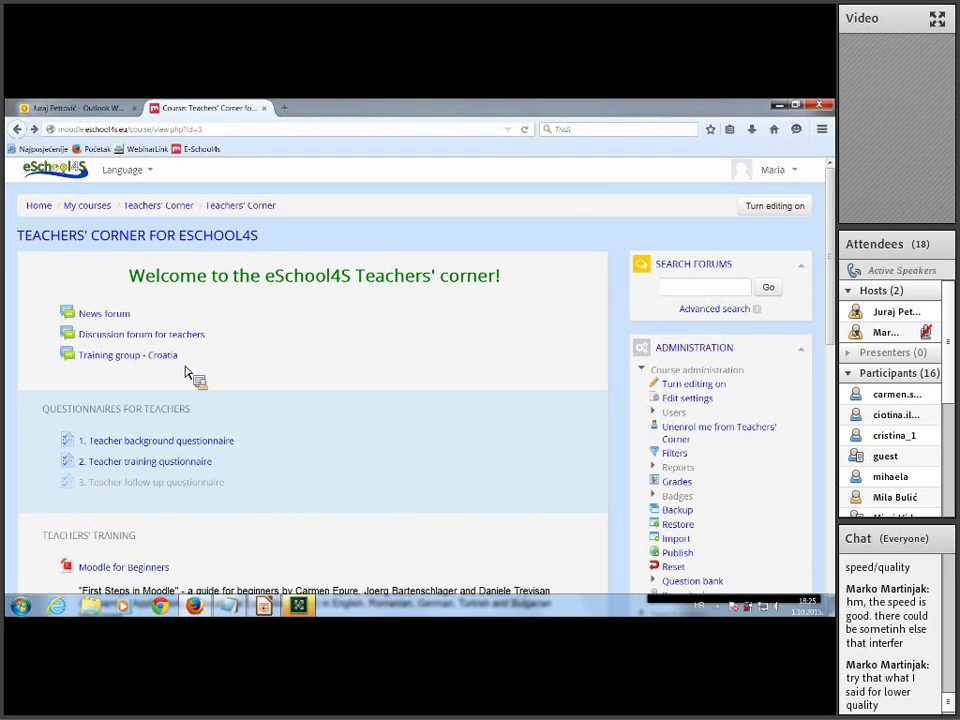
View the Training group - Croatia forum, return to the Teachers' Corner course page and look over its questionnaires section
left_click(158, 362)
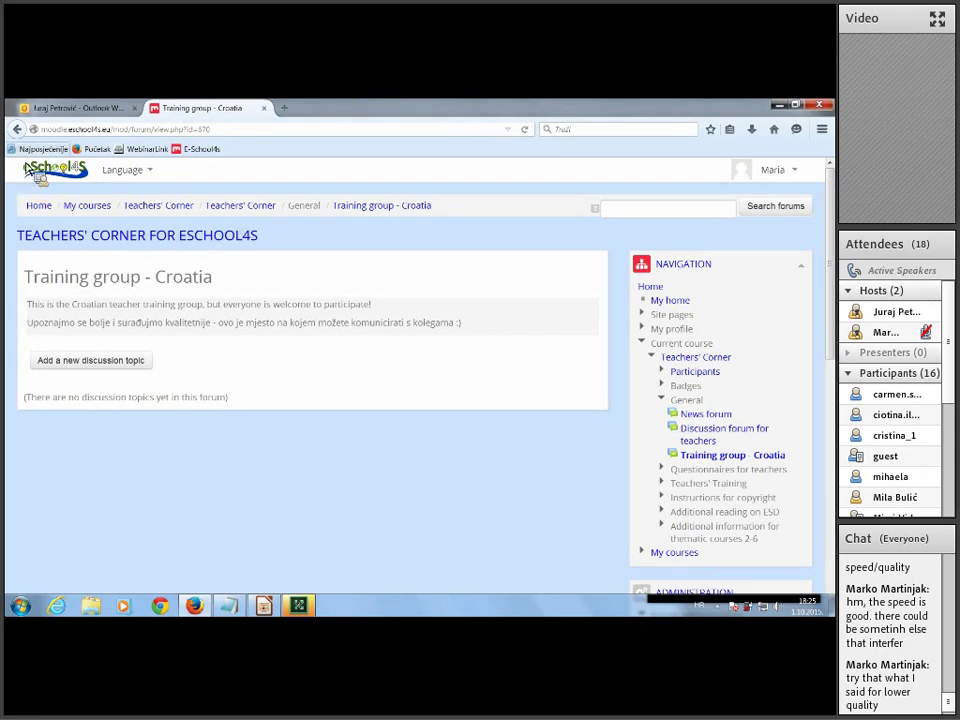
left_click(19, 136)
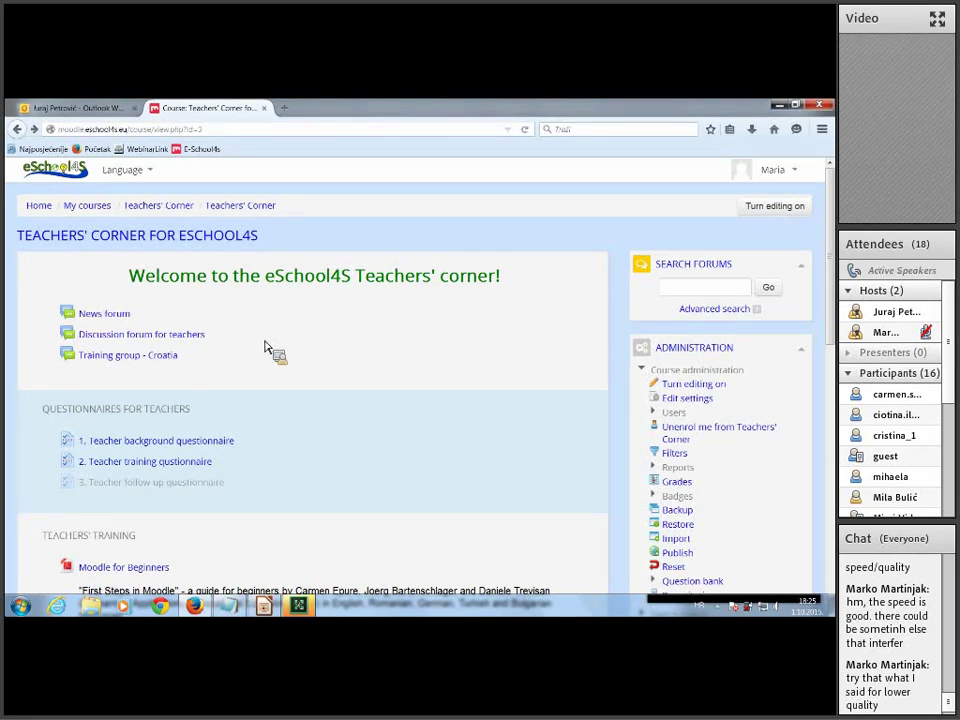
scroll(193, 380, "down", 3)
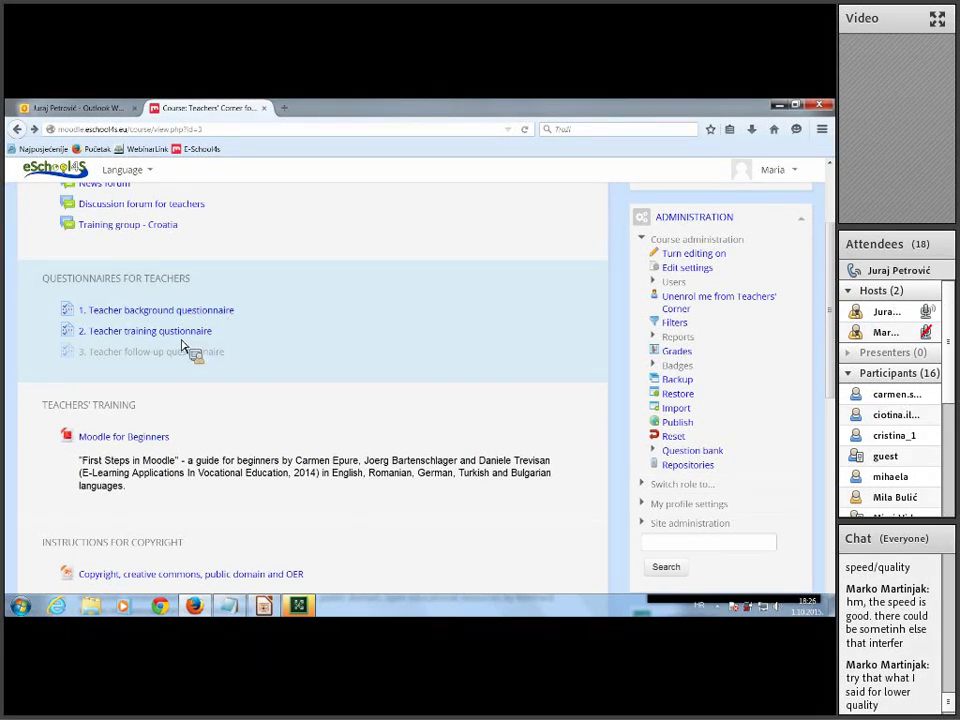
scroll(187, 338, "up", 3)
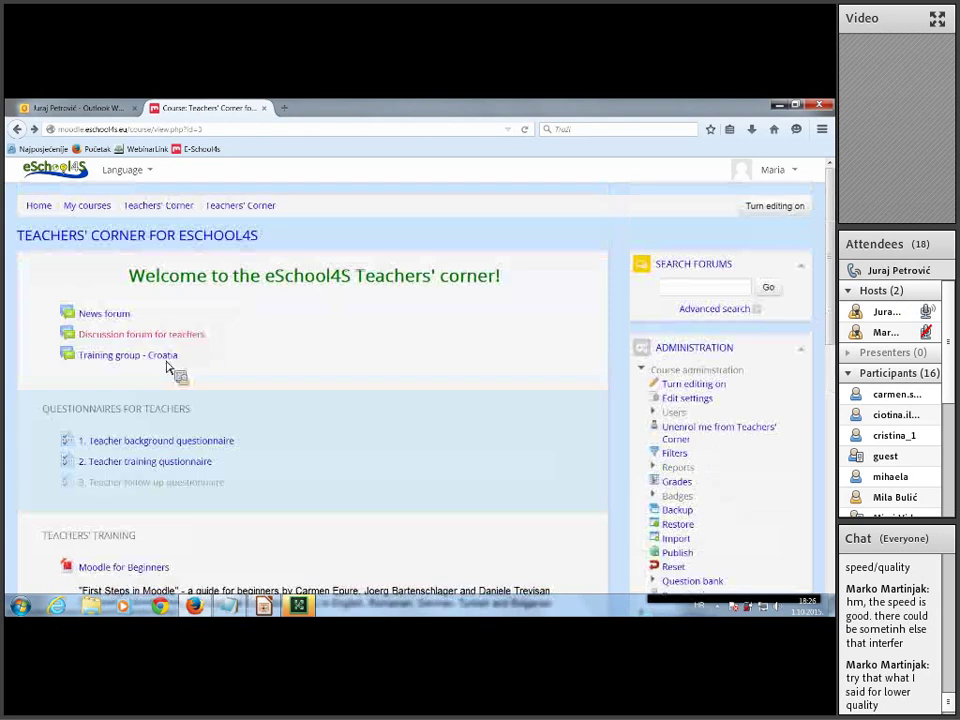
View the Welcome discussion in the Discussion forum for teachers again and return to the course page
left_click(177, 338)
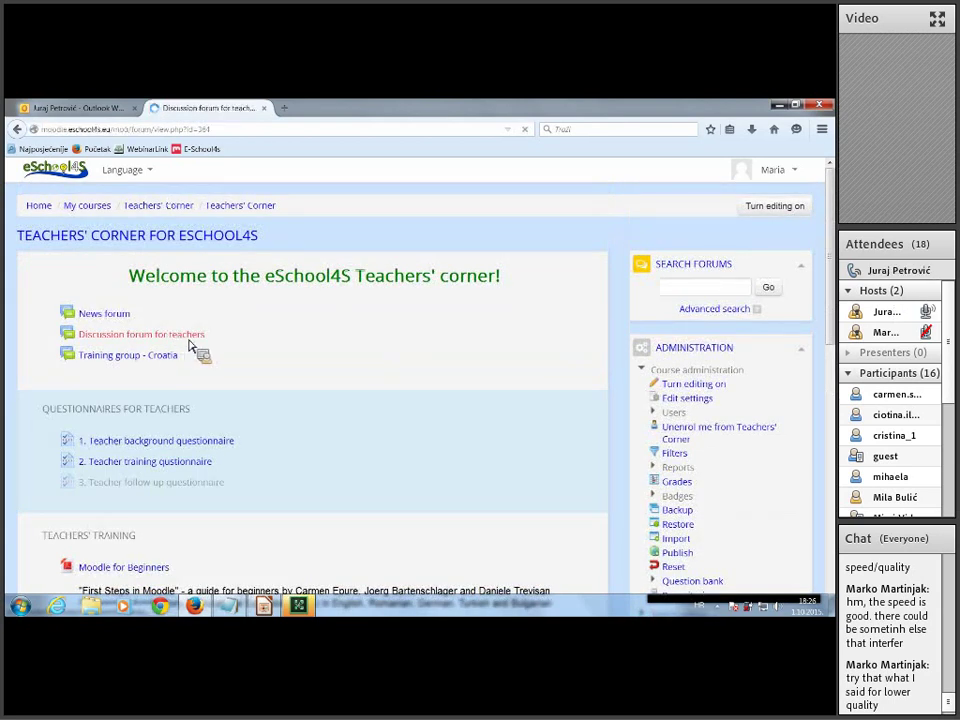
left_click(58, 424)
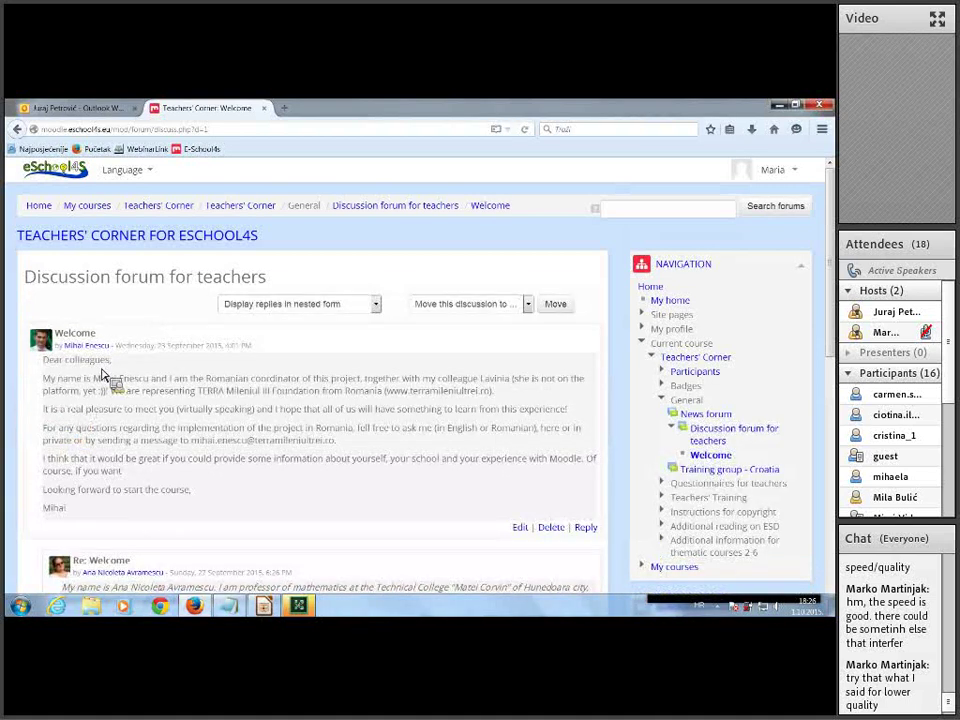
key("alt+Left")
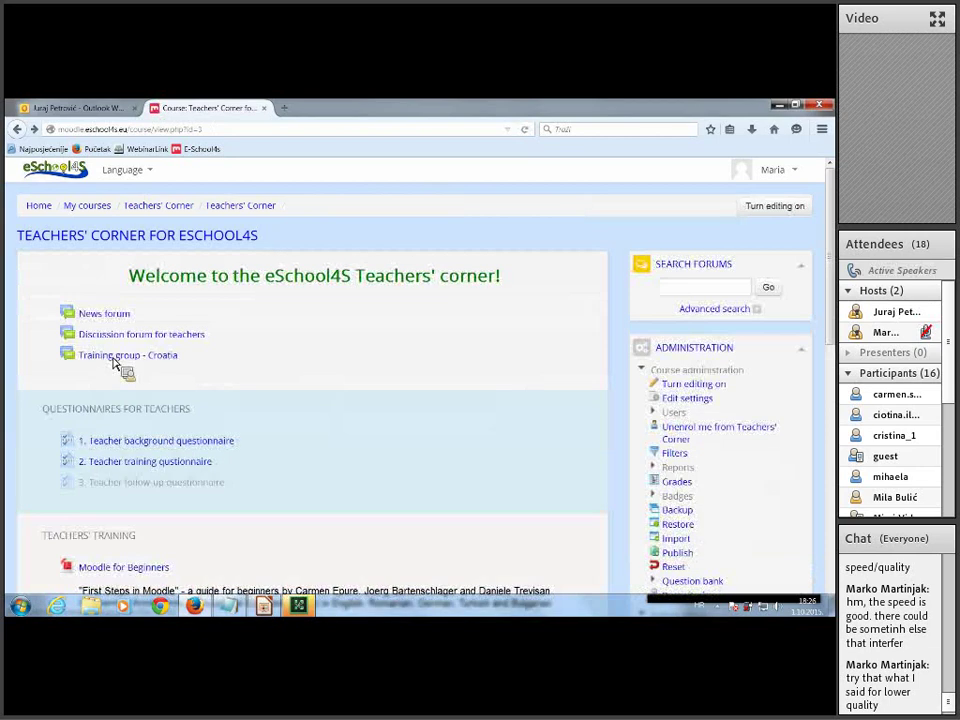
Go back to the site's home page and look through the What is Sustainable Development? category's description and lesson list
left_click(18, 131)
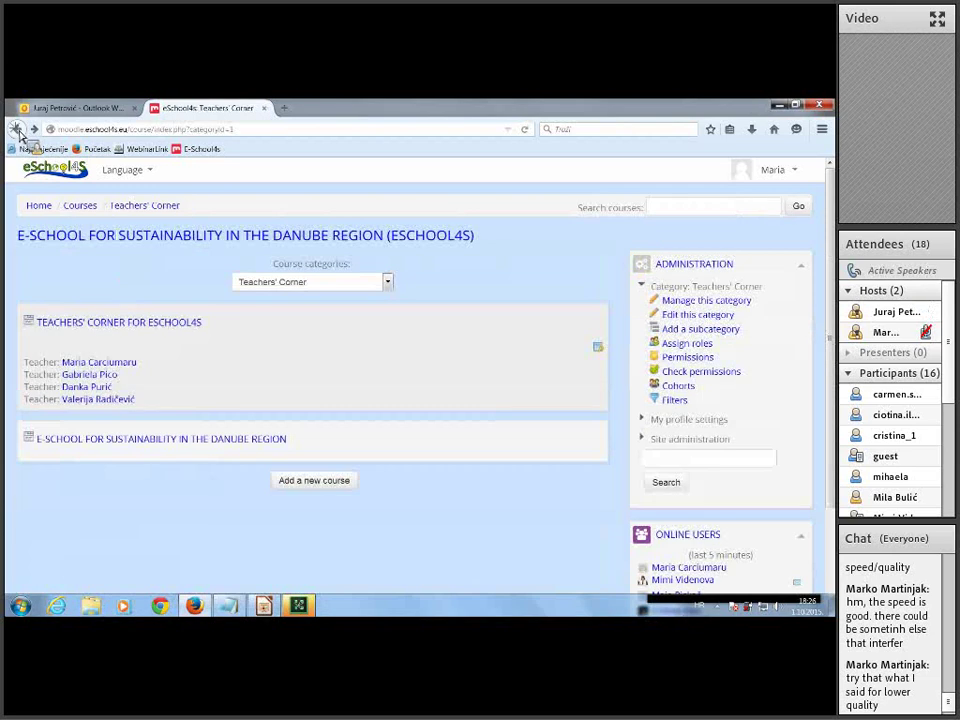
left_click(18, 131)
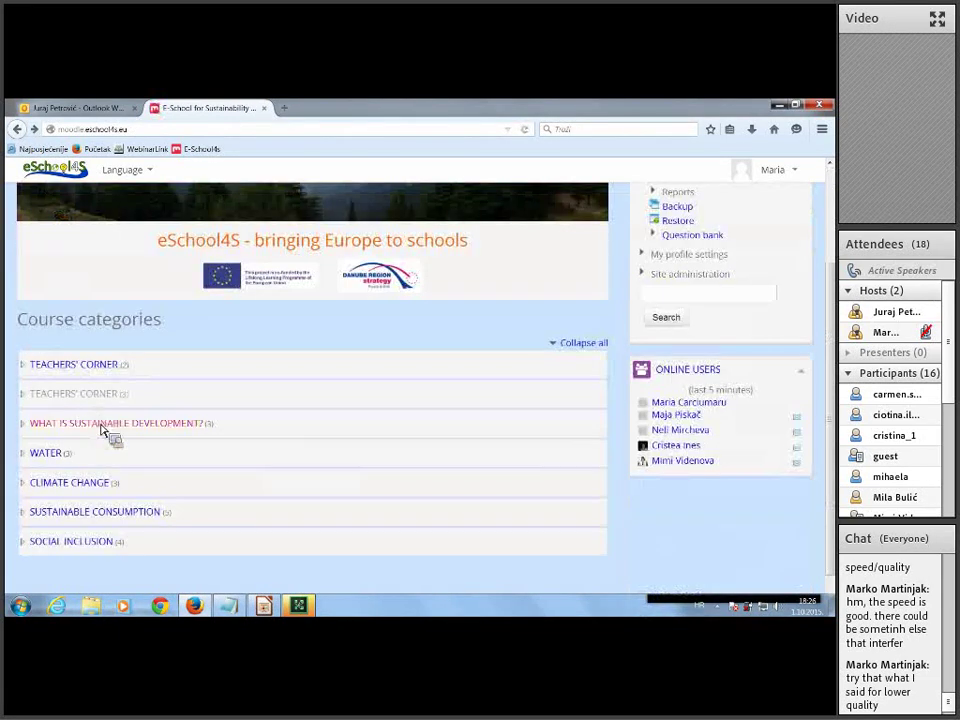
left_click(100, 428)
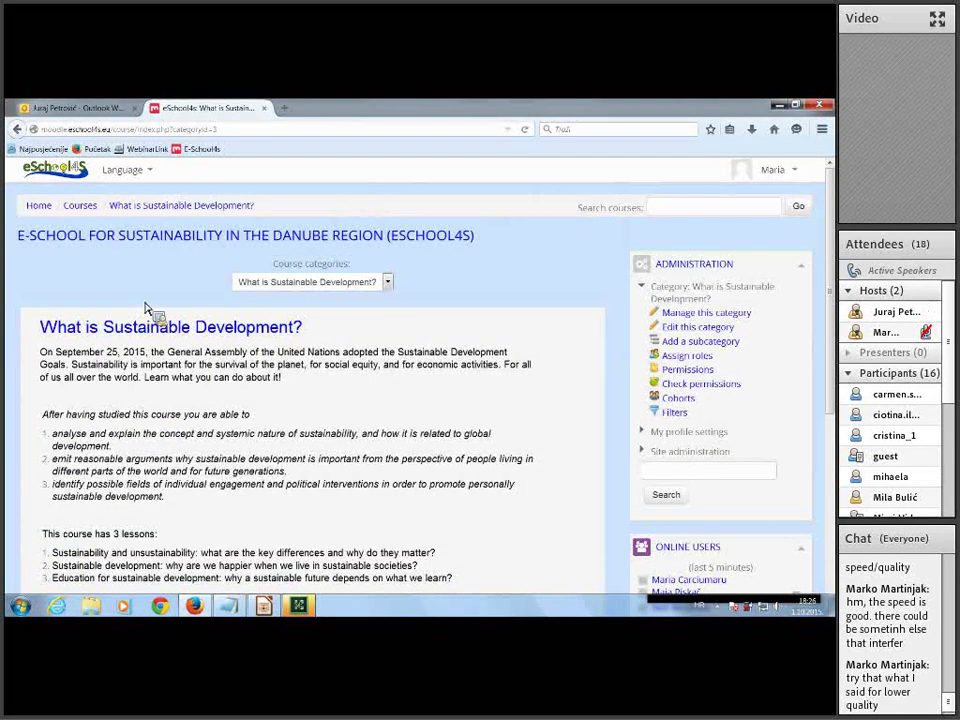
scroll(130, 300, "down", 1)
scroll(128, 293, "down", 1)
scroll(124, 287, "down", 4)
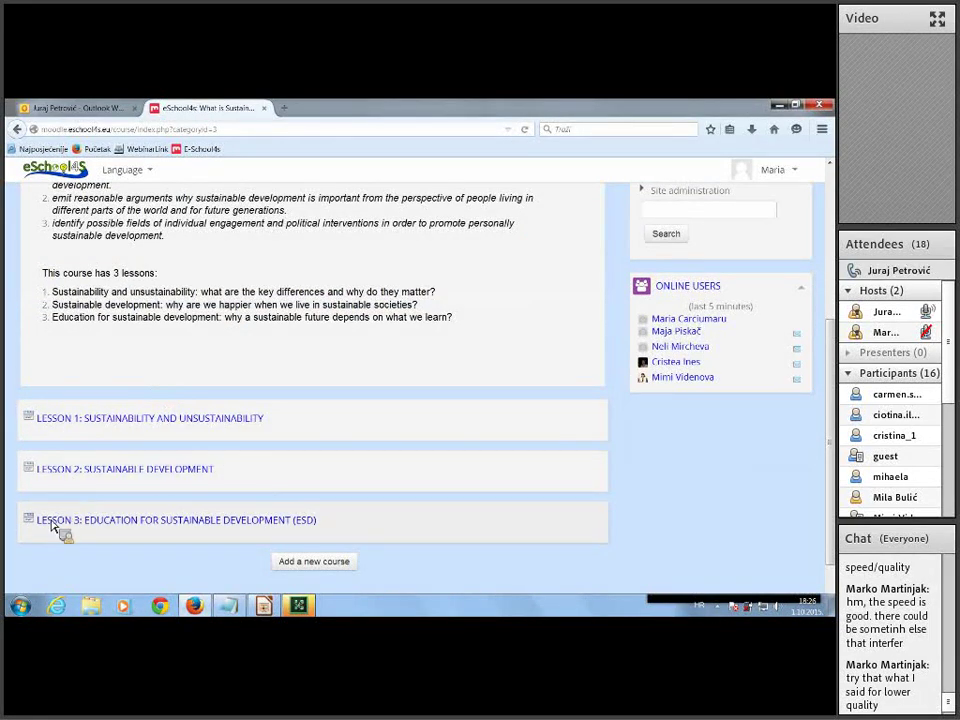
scroll(36, 277, "up", 2)
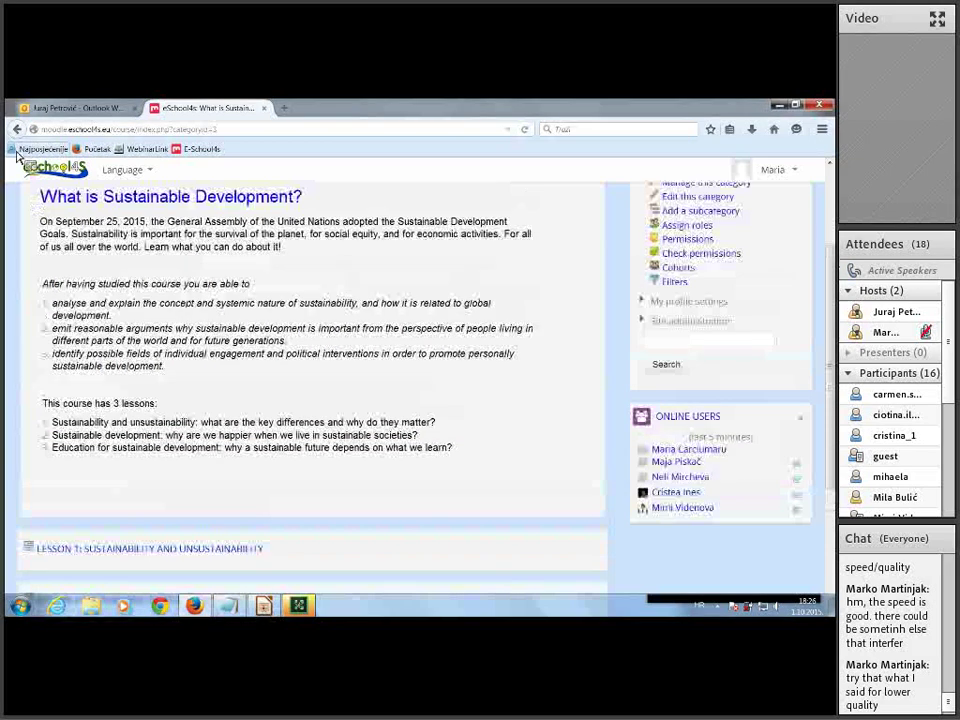
Return to the home page and open the Lesson outline discussion in the Teachers' Corner course's Discussion forum for teachers
left_click(16, 129)
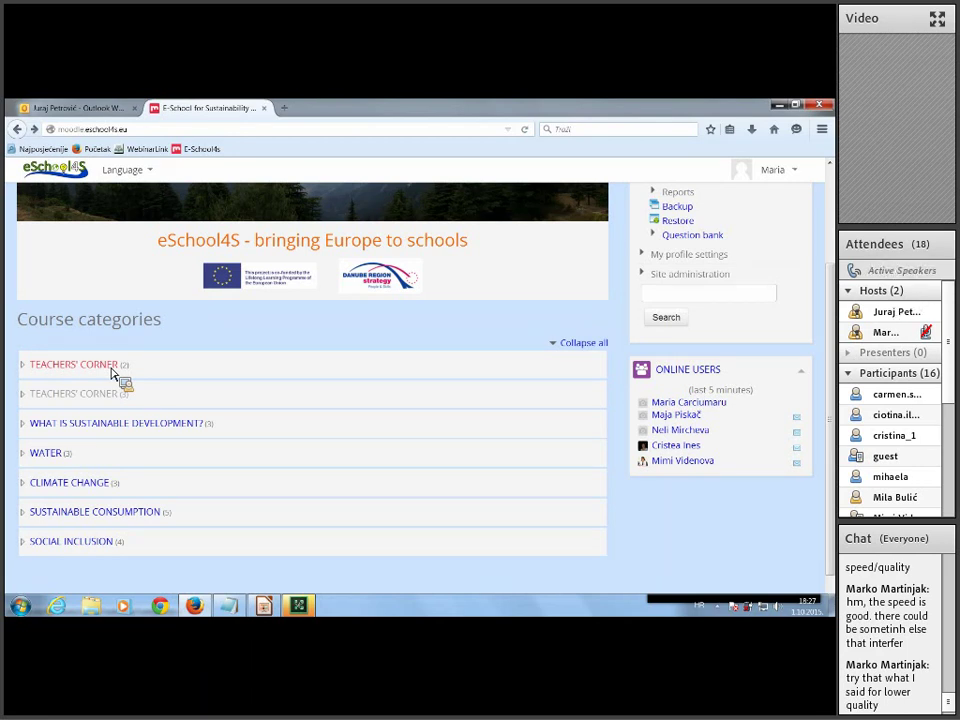
left_click(112, 370)
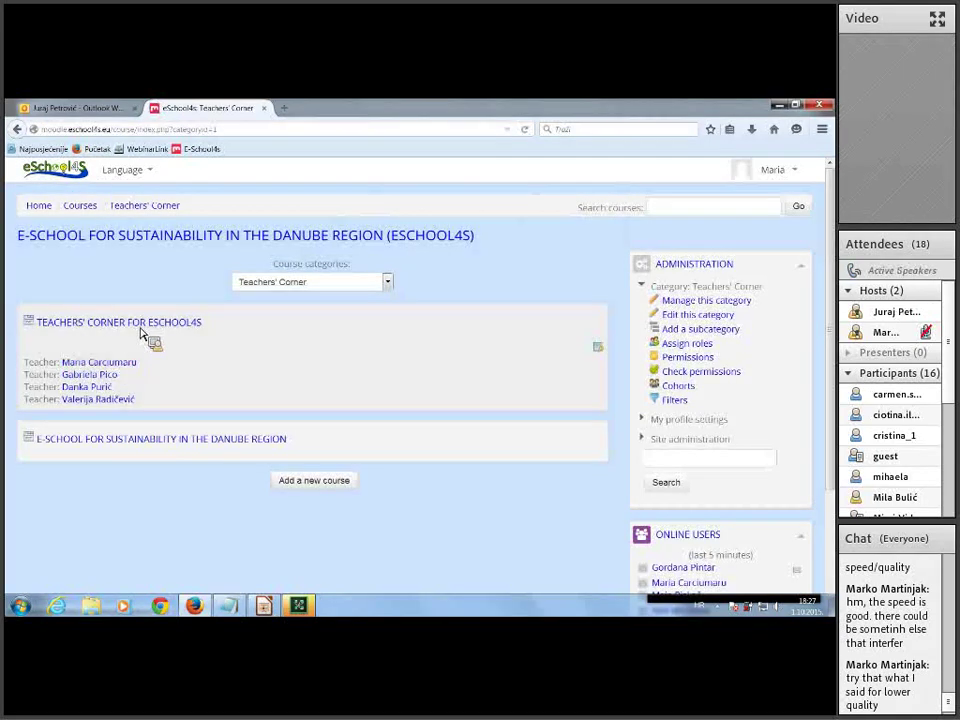
left_click(141, 326)
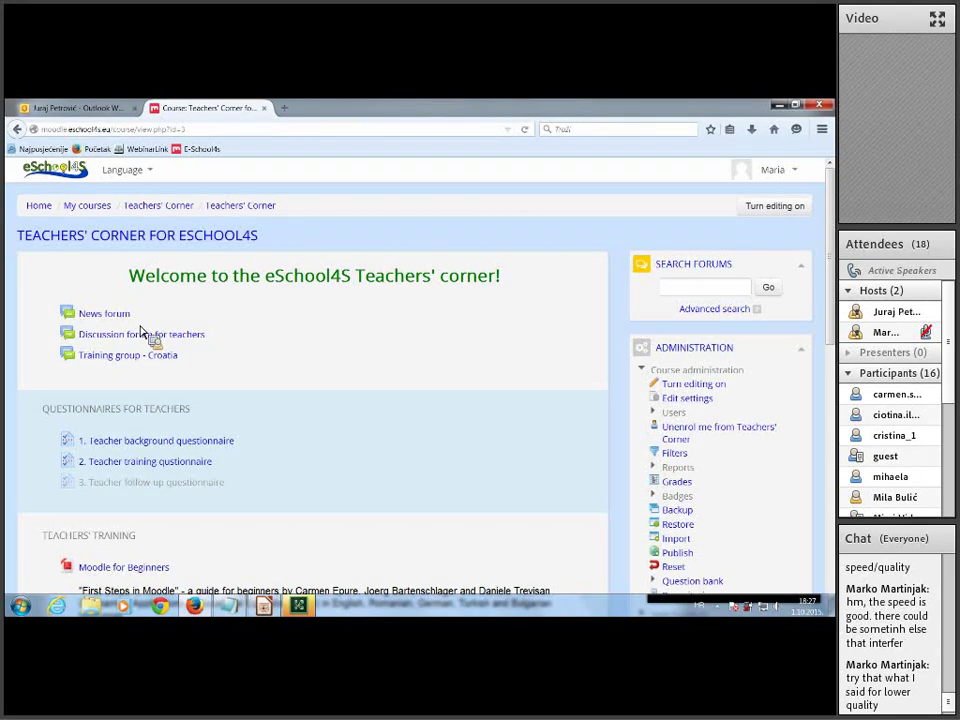
left_click(175, 334)
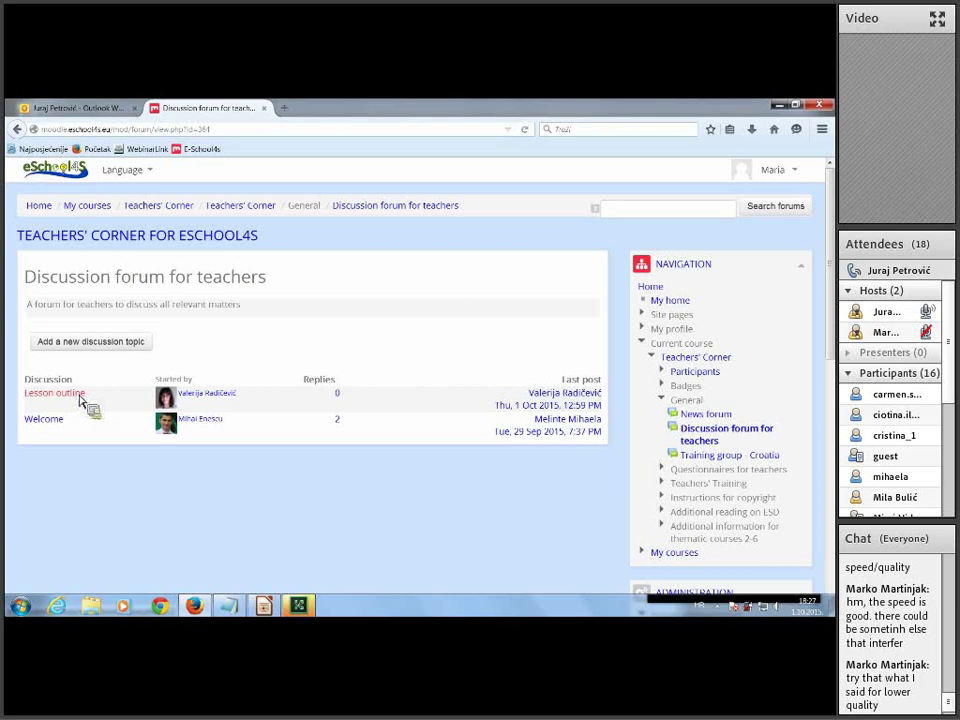
left_click(80, 398)
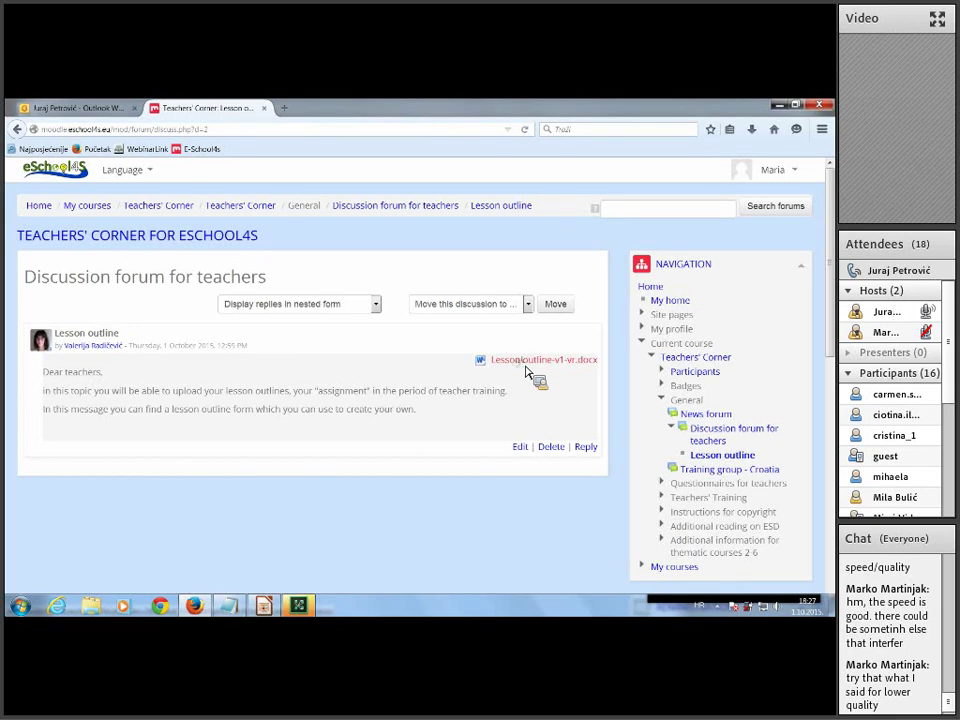
Open the attached Lesson outline-v1-vr.docx in WordPad and maximize its window
left_click(525, 365)
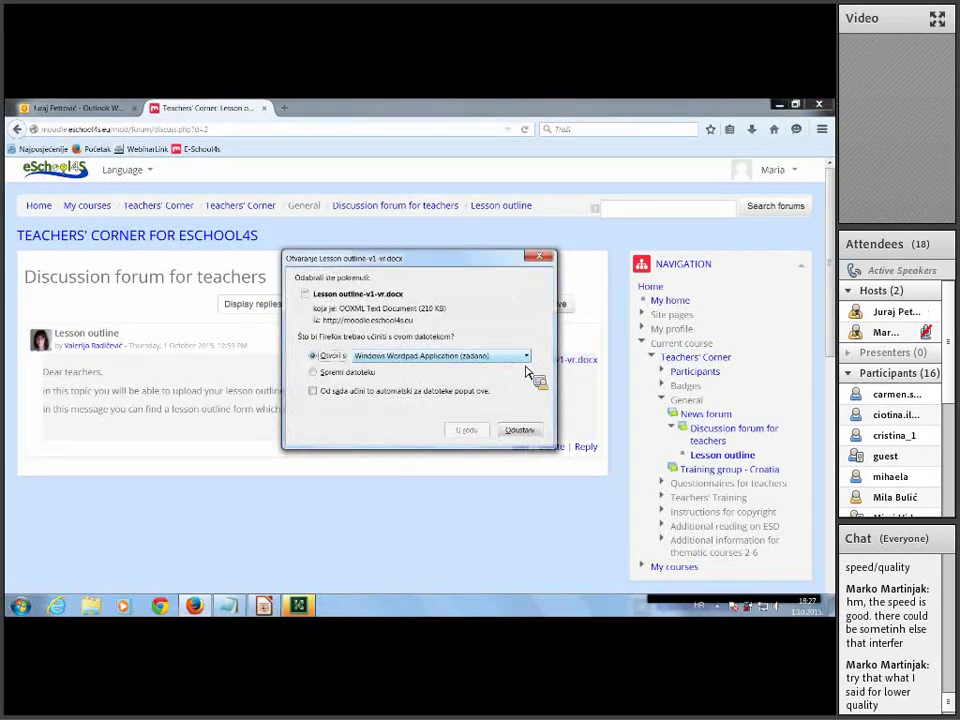
left_click(466, 429)
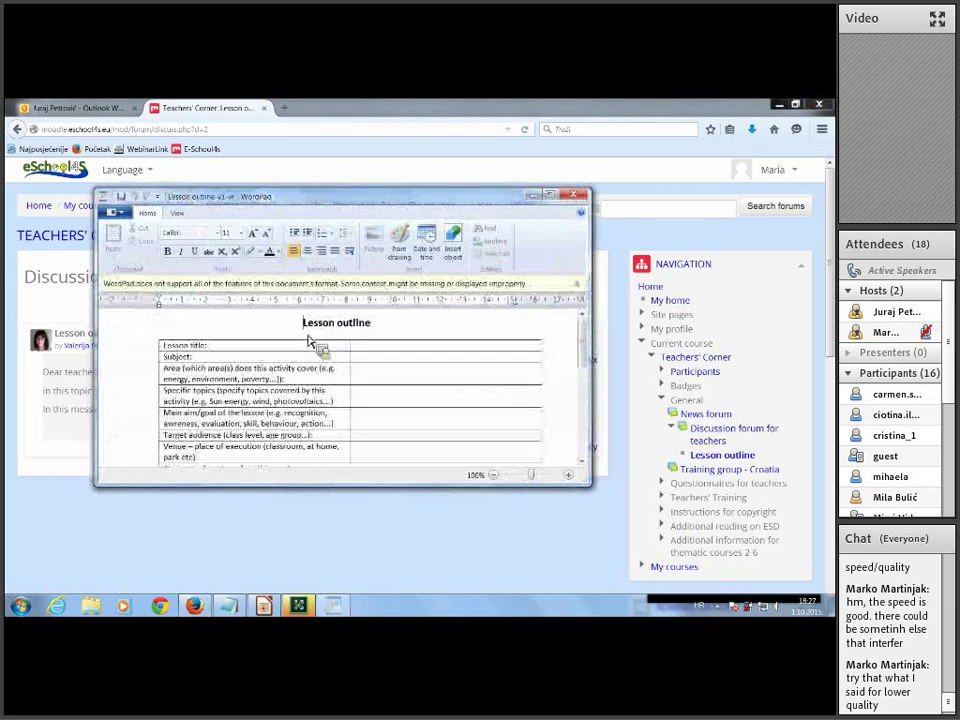
left_click(551, 198)
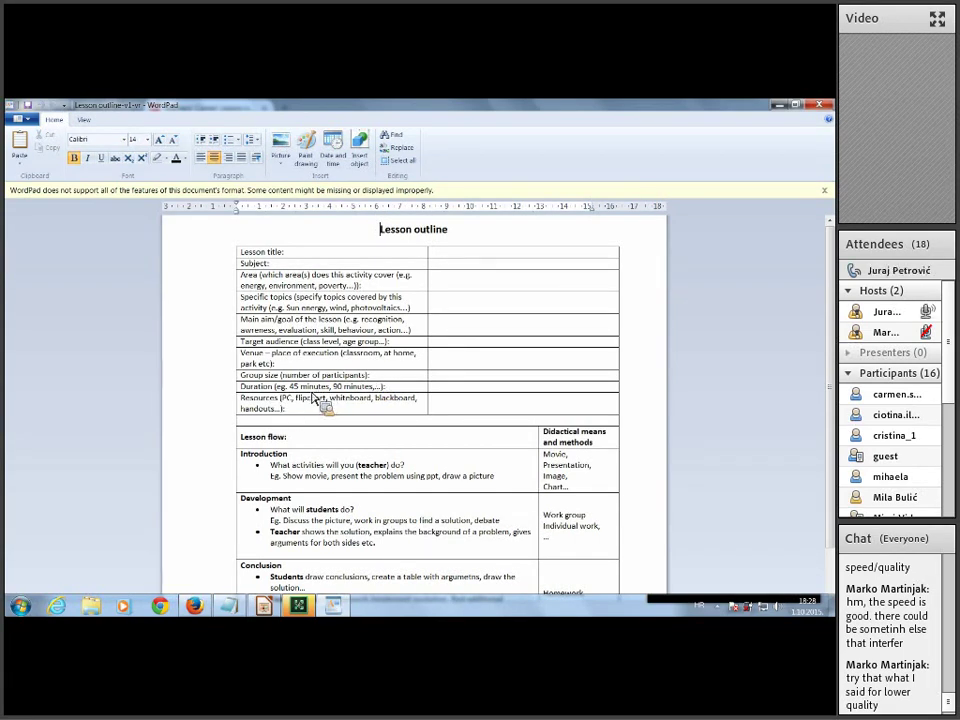
Read through the lesson outline form's general fields and lesson flow table, and close the document
scroll(313, 397, "down", 3)
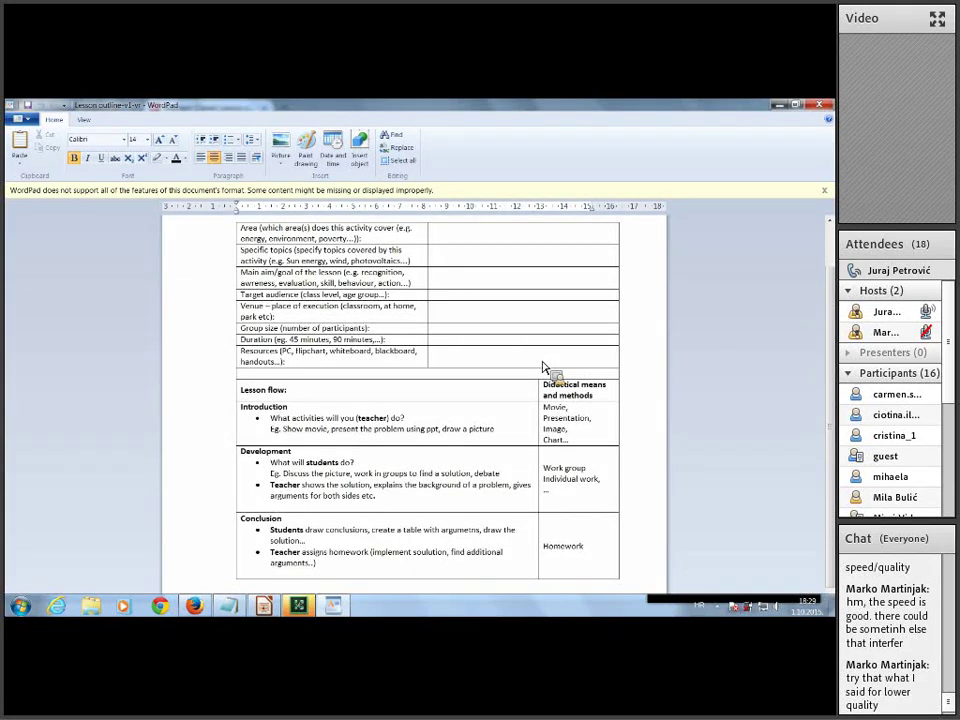
scroll(538, 372, "down", 1)
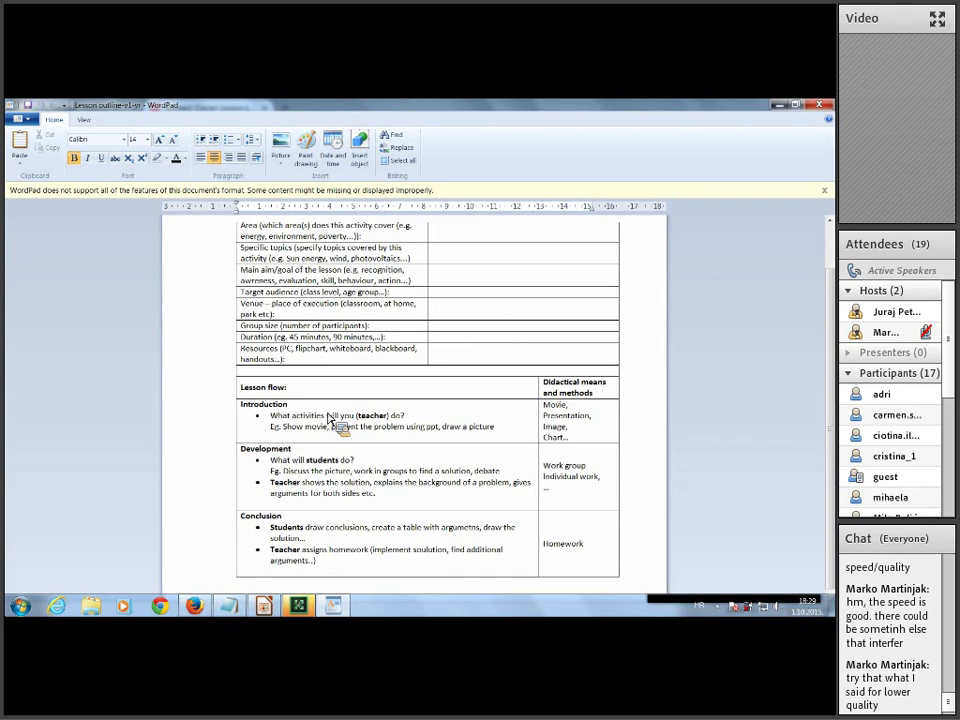
scroll(330, 418, "up", 2)
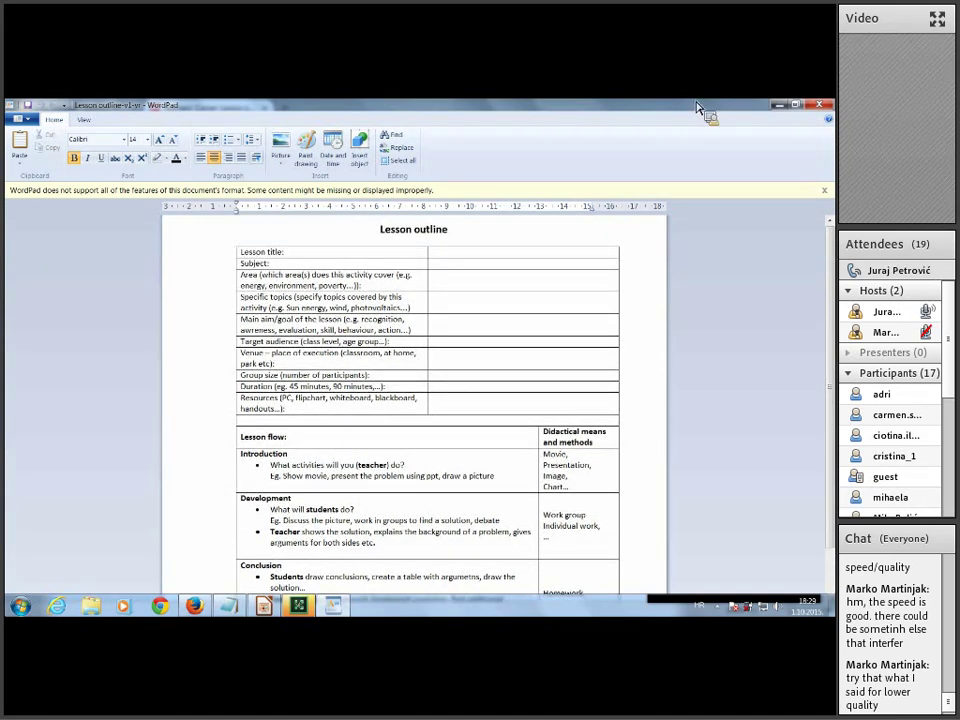
left_click(790, 104)
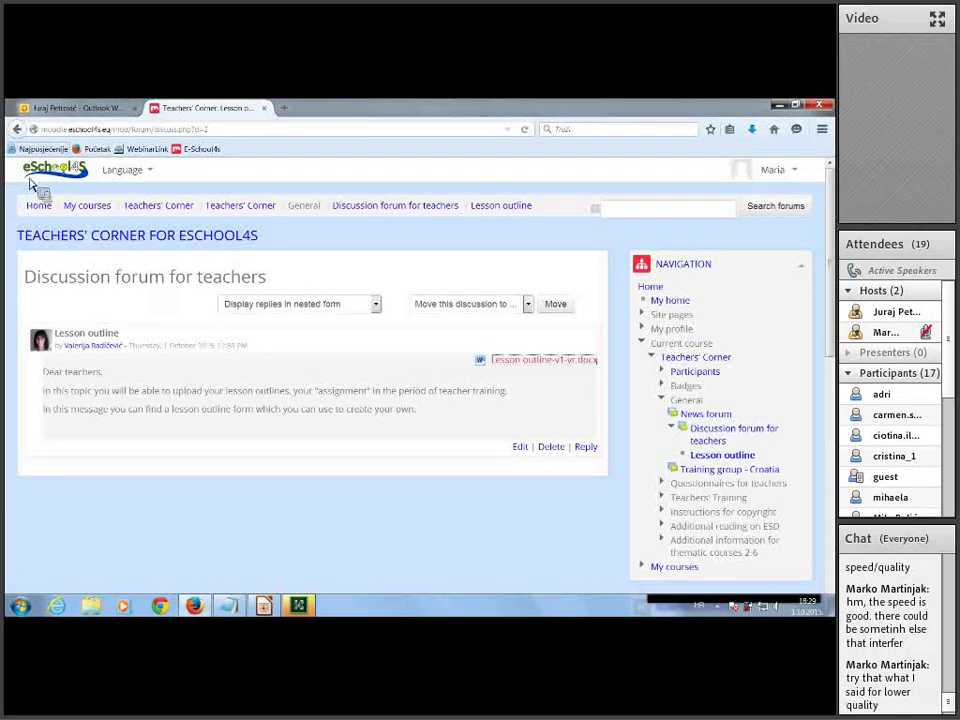
Go back from the Lesson outline discussion to the home page and view the What is Sustainable Development? category page again
left_click(18, 130)
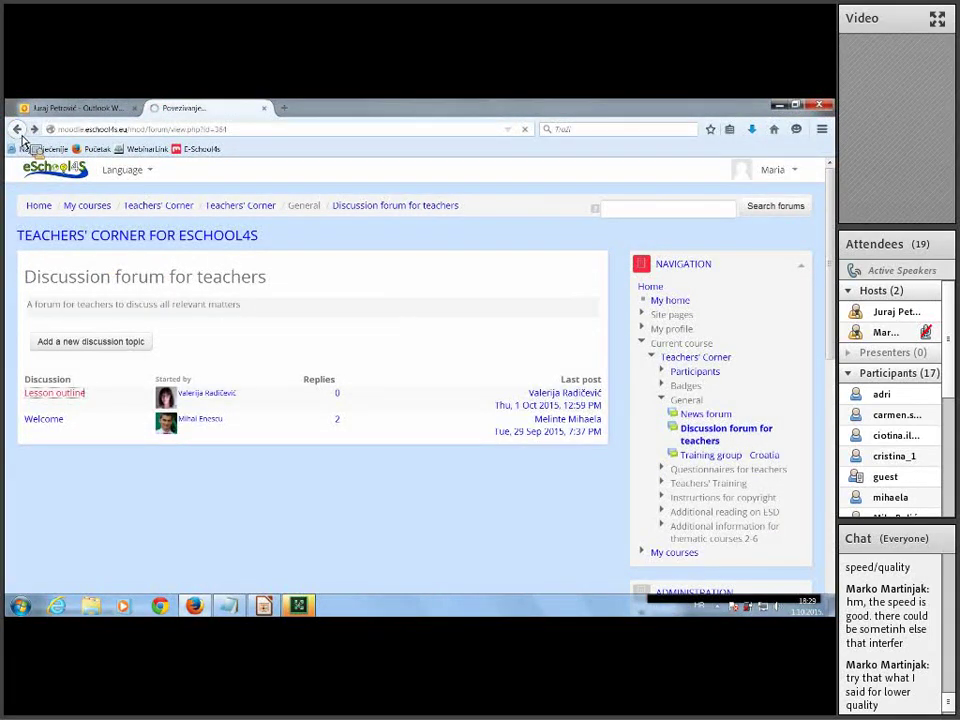
left_click(18, 130)
left_click(18, 130)
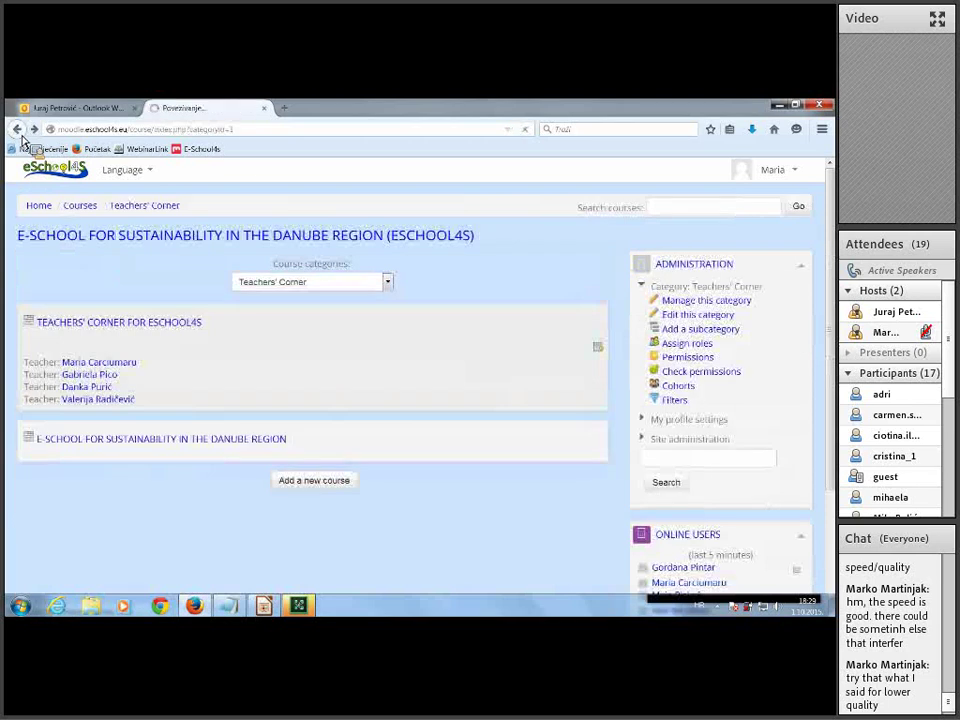
left_click(18, 130)
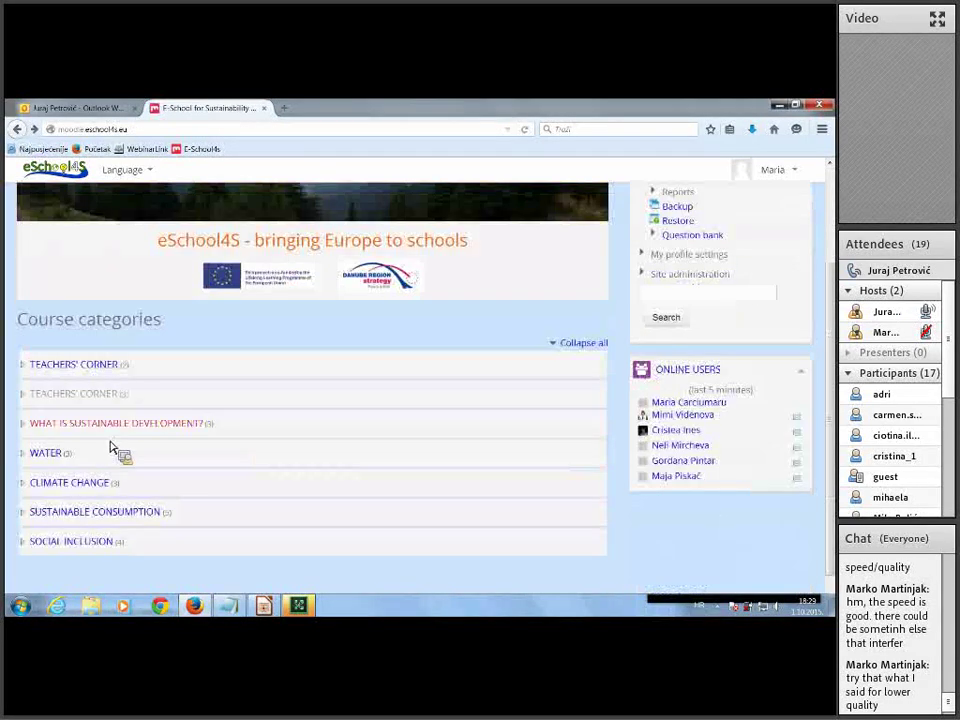
left_click(112, 425)
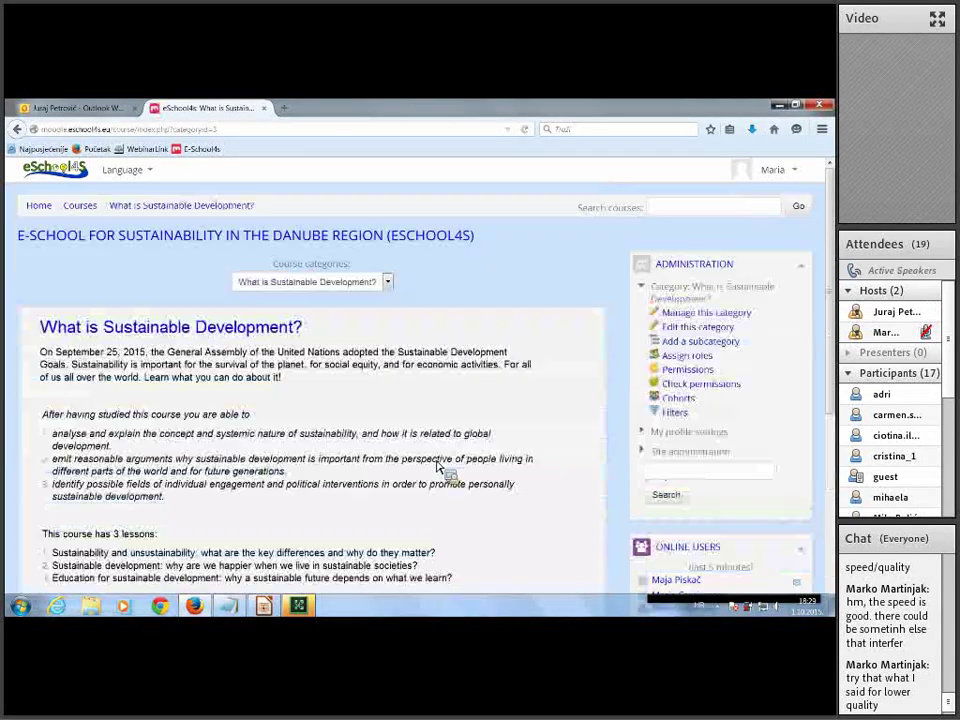
scroll(347, 397, "down", 3)
scroll(347, 397, "up", 2)
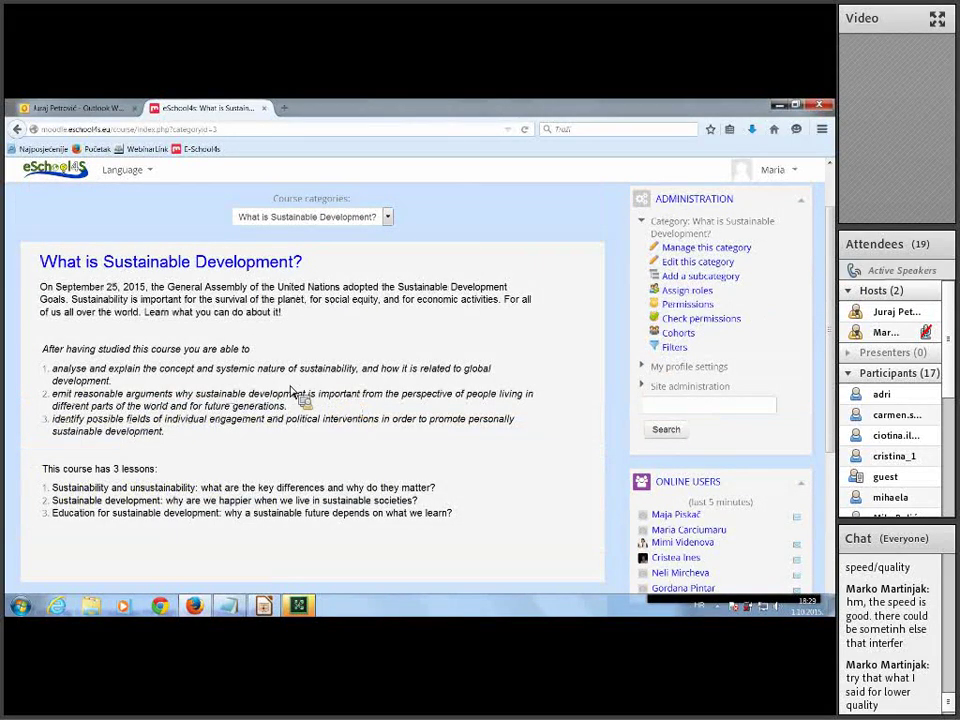
Revisit the Lesson outline discussion in the teachers' forum and go back to the Teachers' Corner course page
left_click(55, 168)
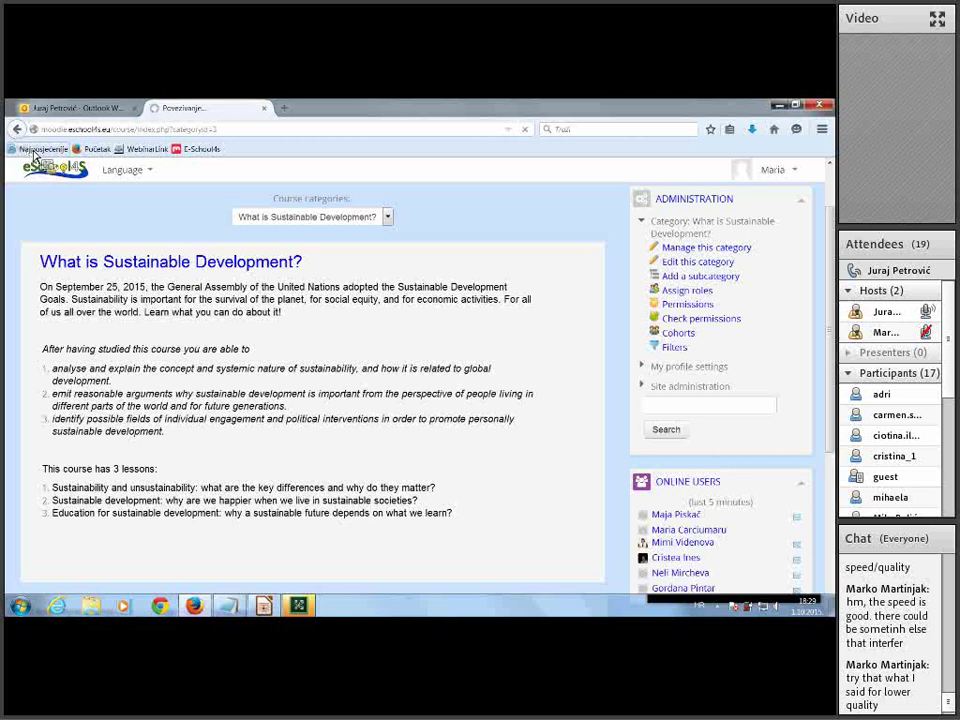
left_click(111, 366)
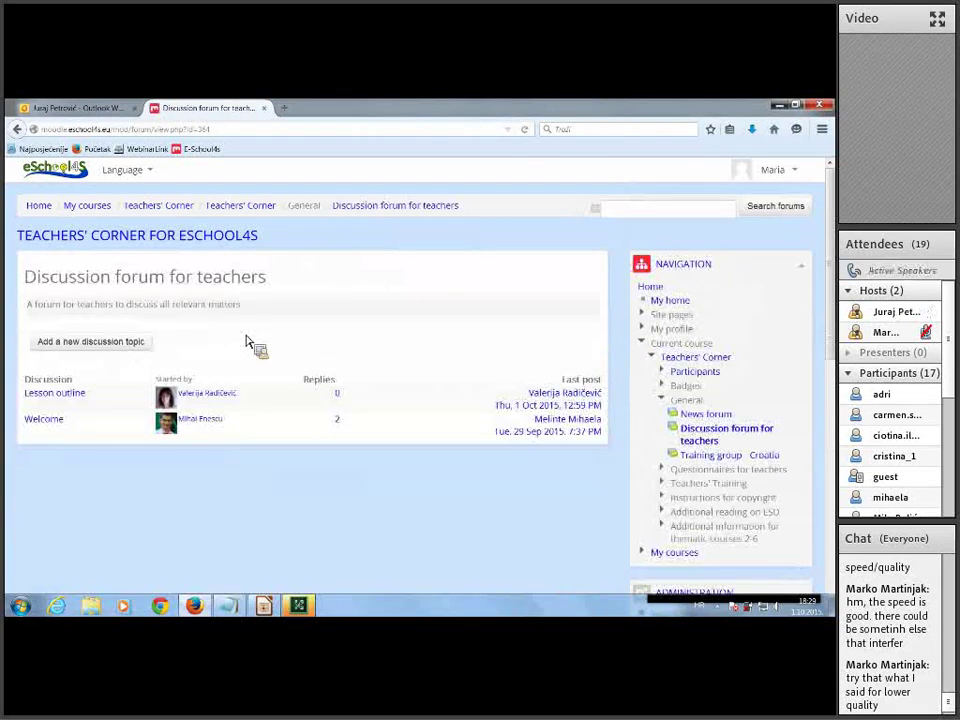
left_click(55, 396)
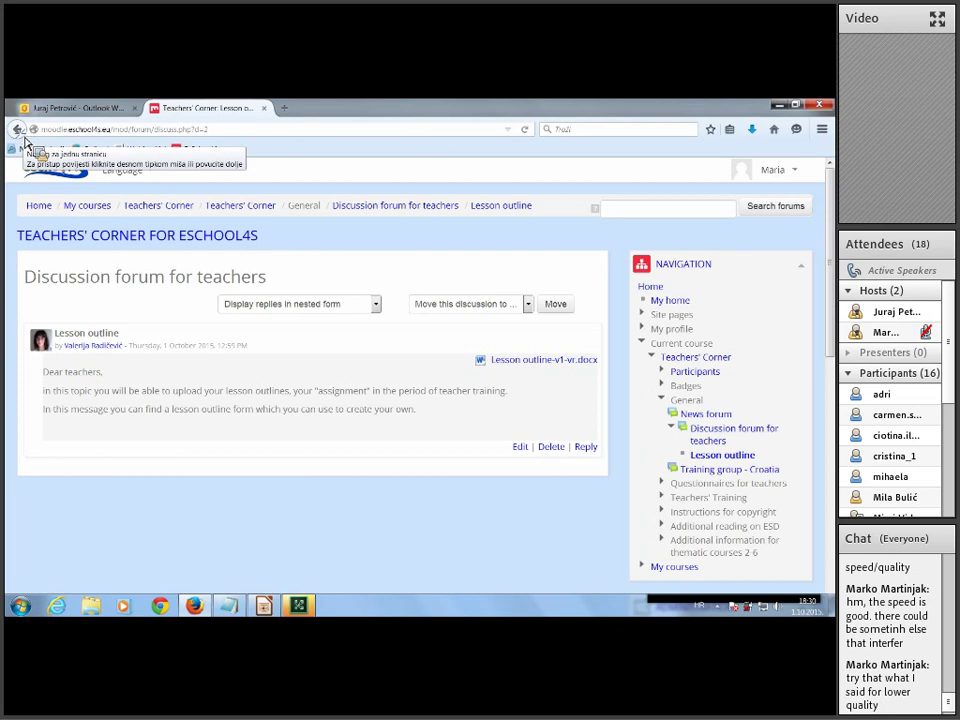
left_click(25, 139)
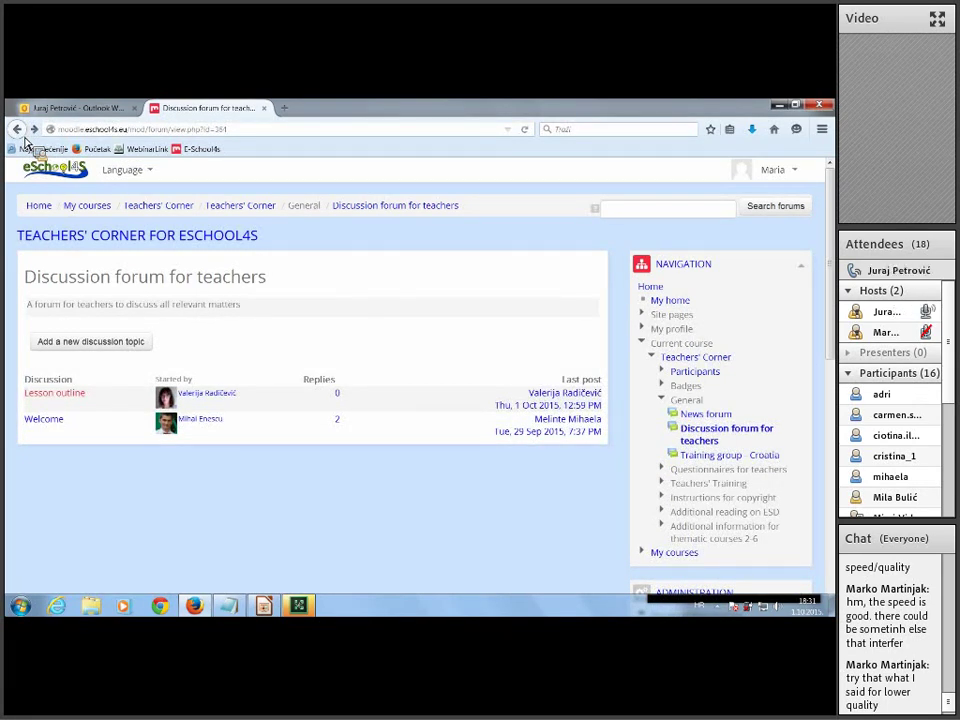
left_click(25, 139)
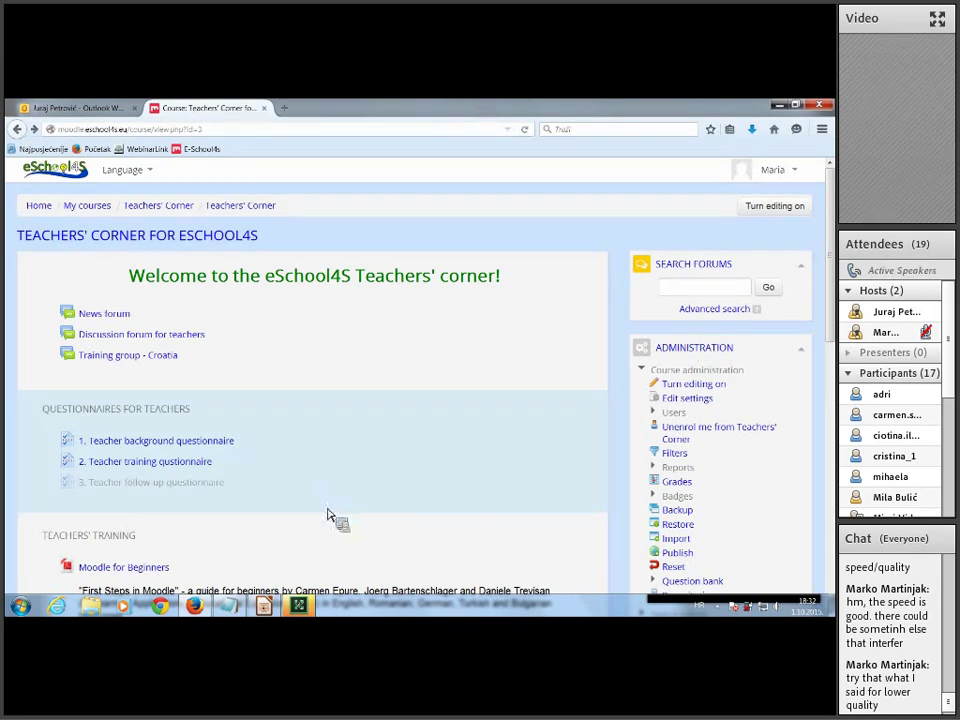
Switch to the Adobe Connect meeting and stop sharing the screen
mouse_move(306, 613)
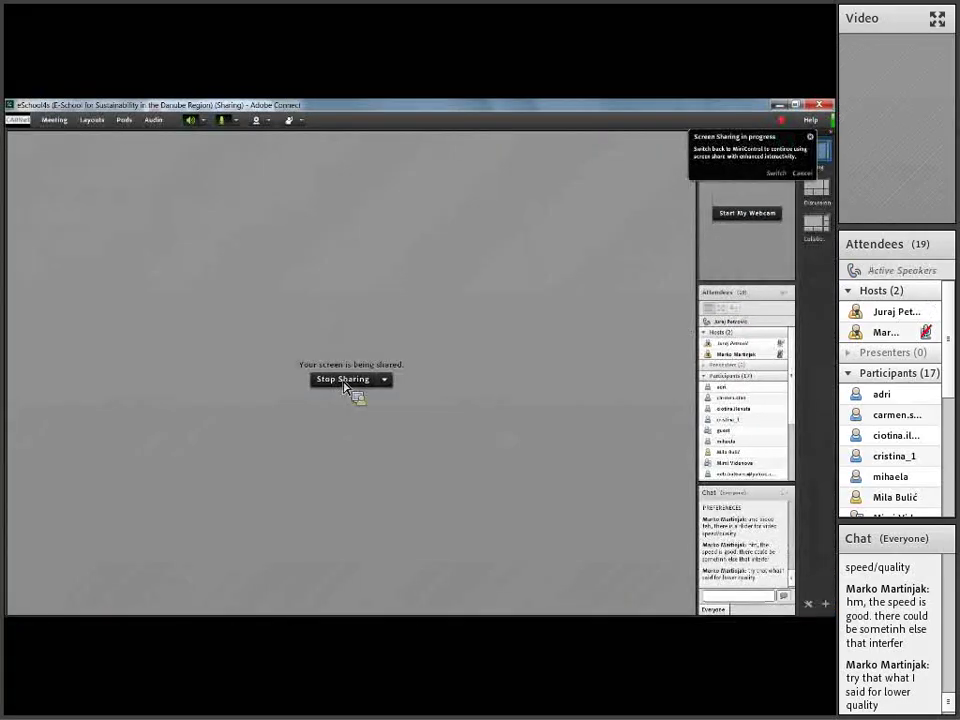
left_click(342, 380)
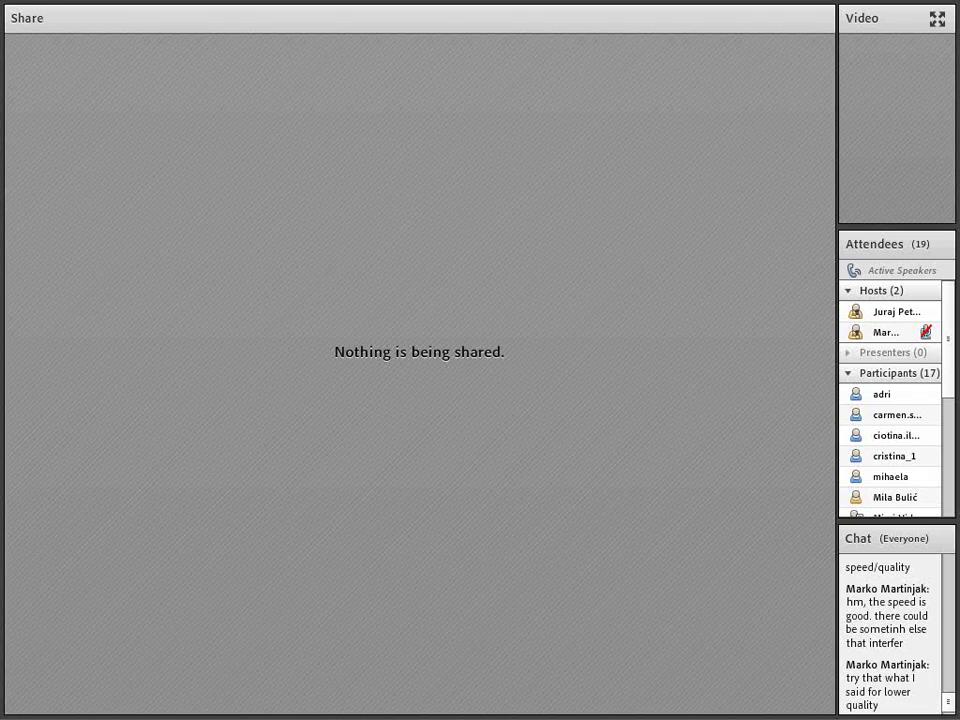